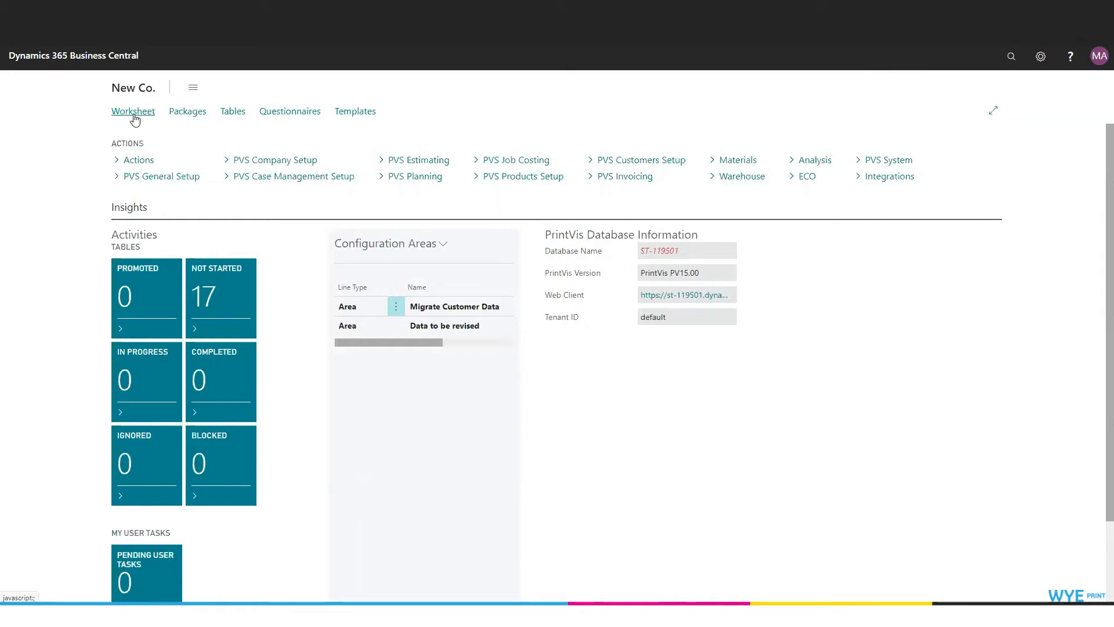
- Open the PrintVis Configuration Worksheet in the expanded view and look through its list of setup areas
left_click(156, 162)
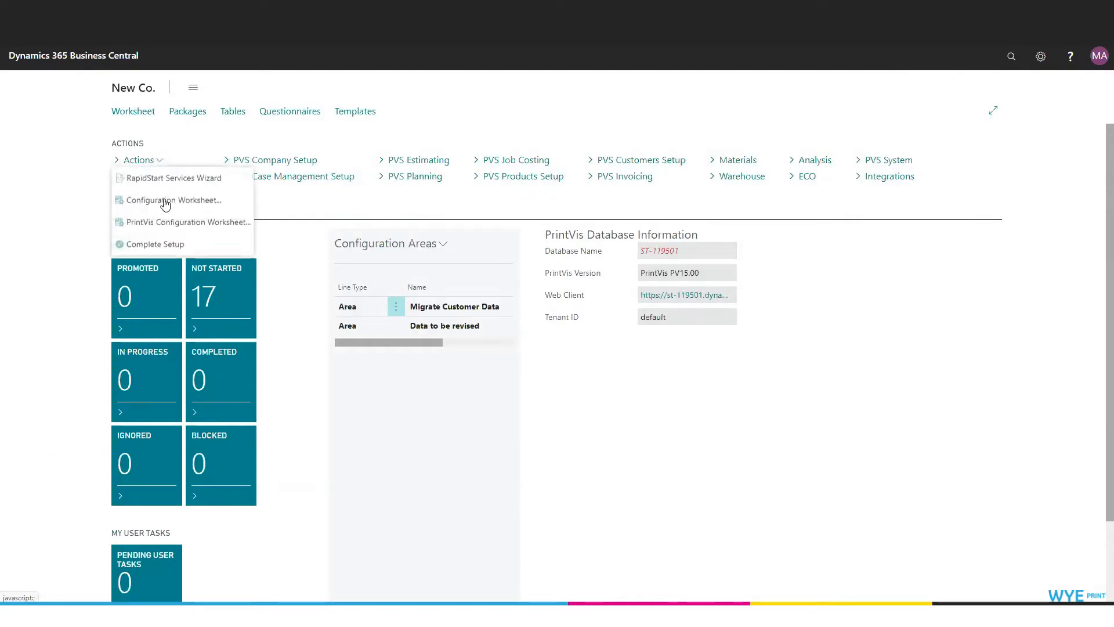
left_click(167, 224)
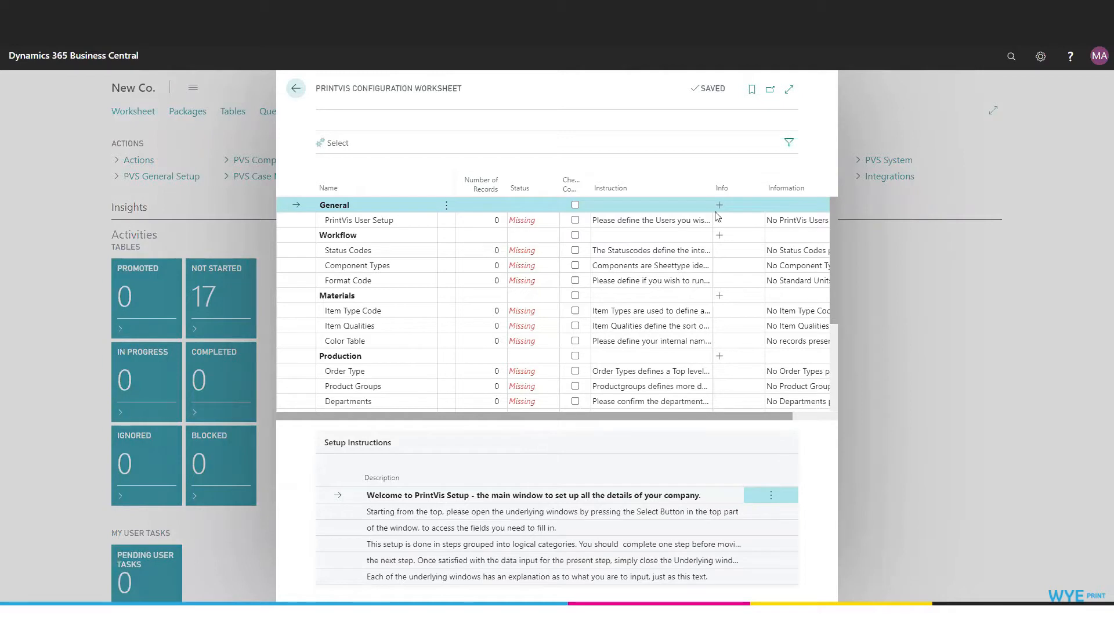
left_click(790, 91)
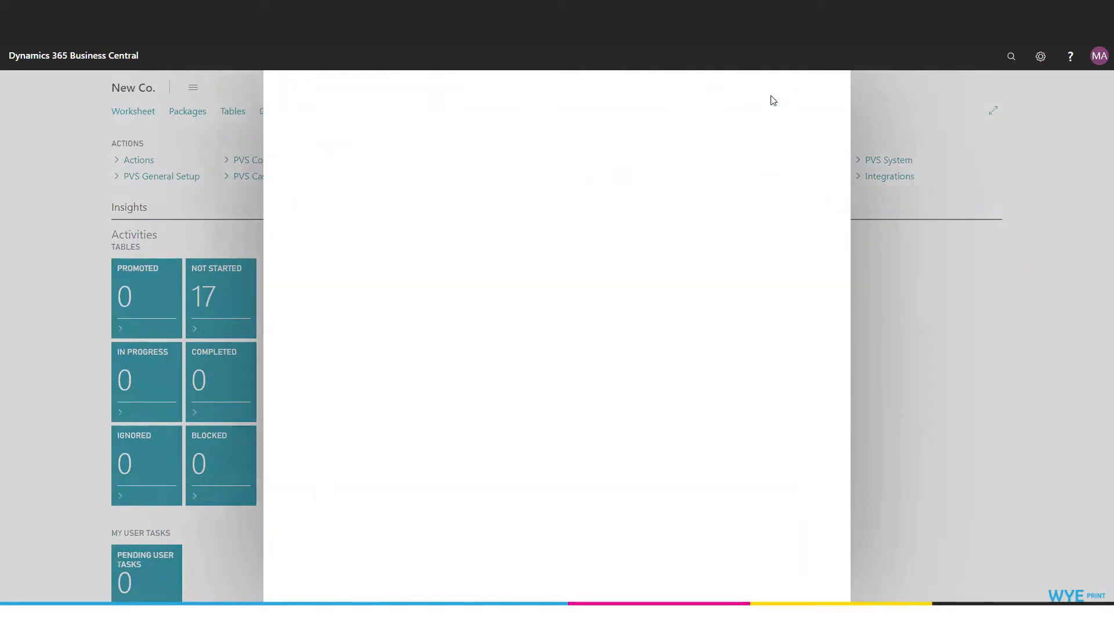
scroll(333, 271, "down", 5)
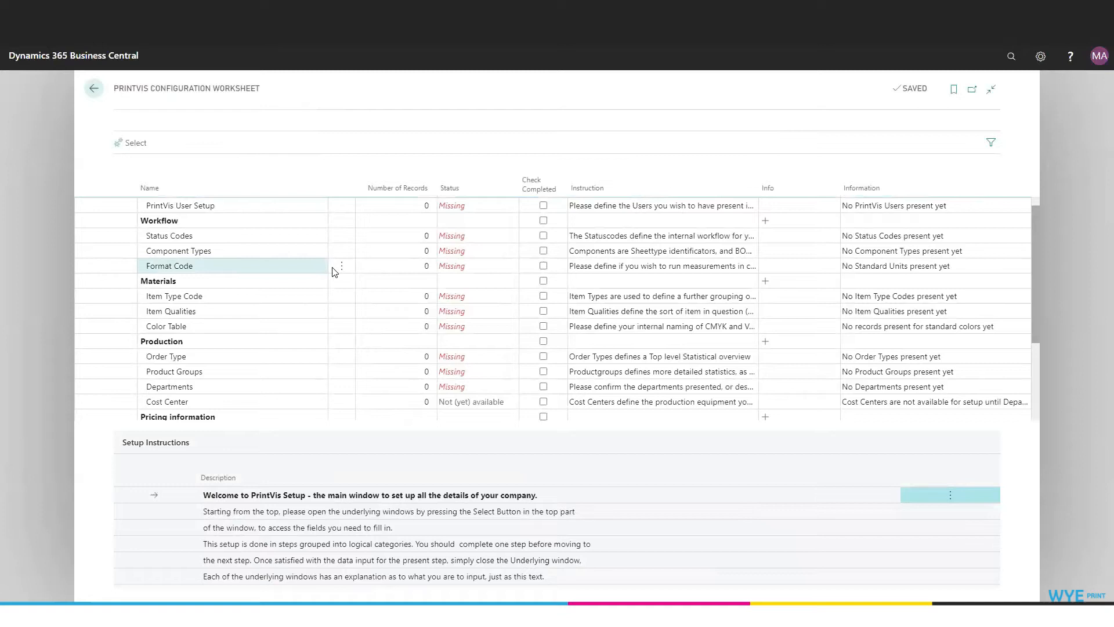
scroll(304, 318, "up", 5)
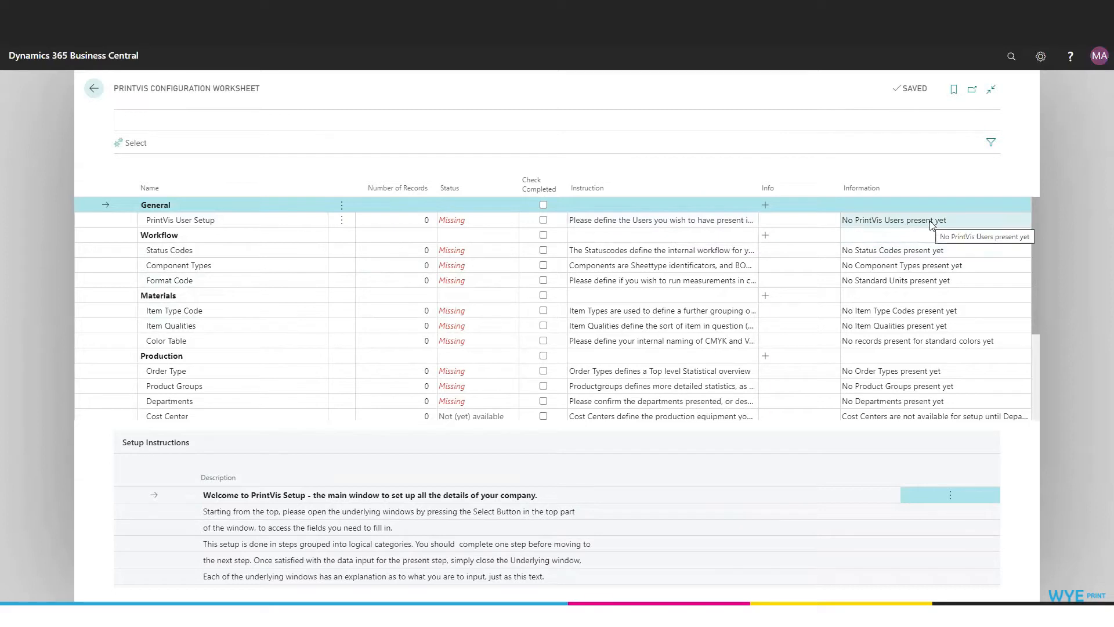
- Open the PrintVis User Setup in the expanded view and enter the new user's ID on the first line
left_click(191, 223)
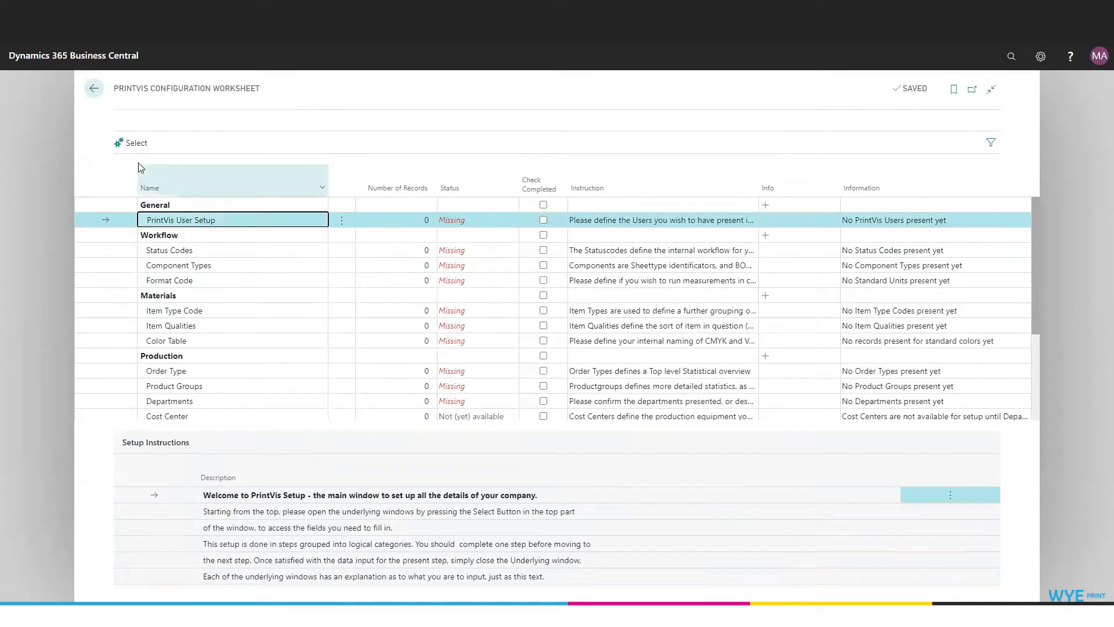
left_click(135, 144)
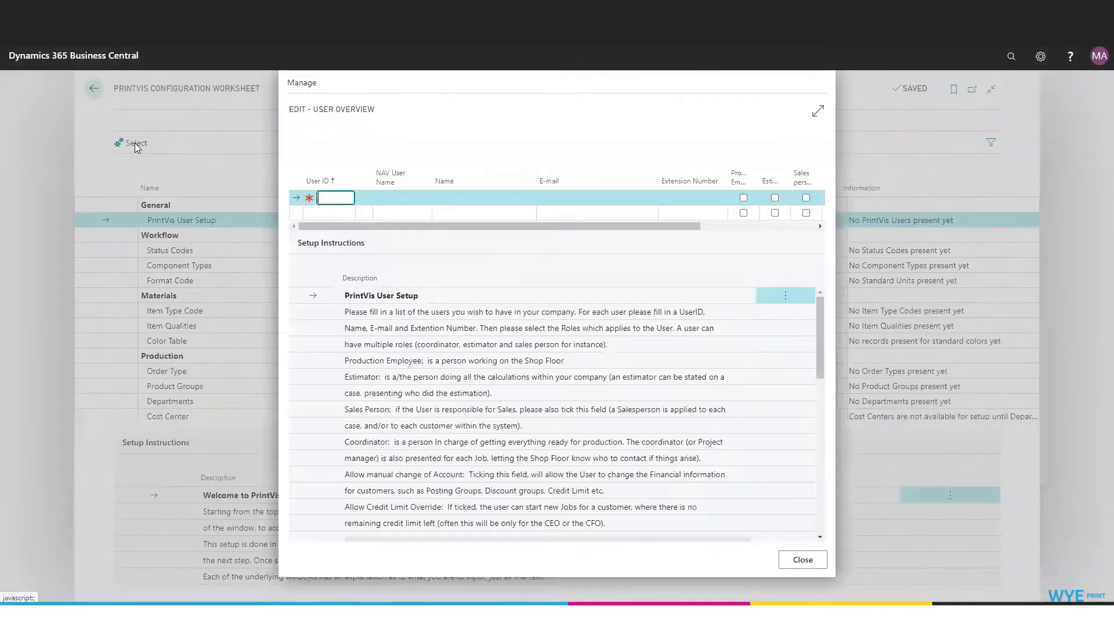
left_click(818, 110)
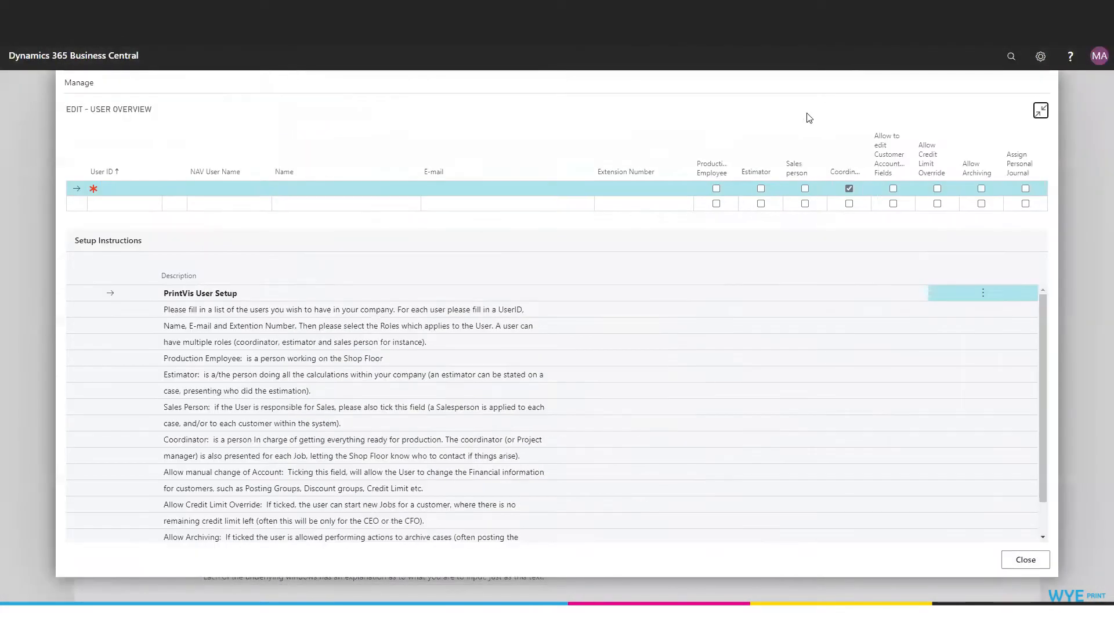
left_click(135, 189)
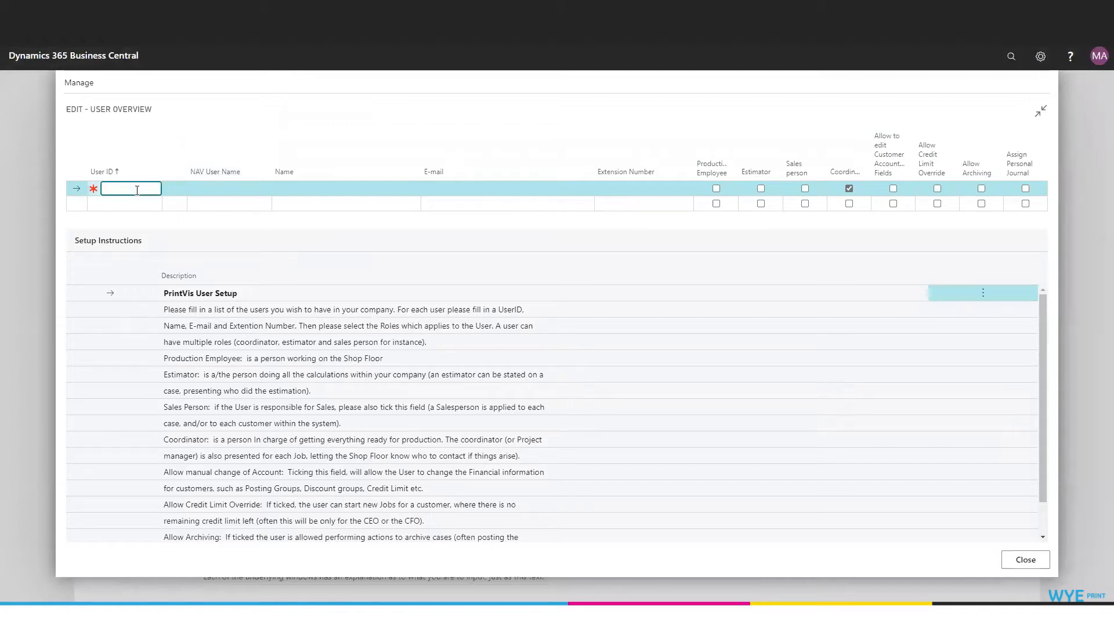
type("MARKD")
- Link the new user to the matching NAV user account and fill in the user's name
left_click(256, 192)
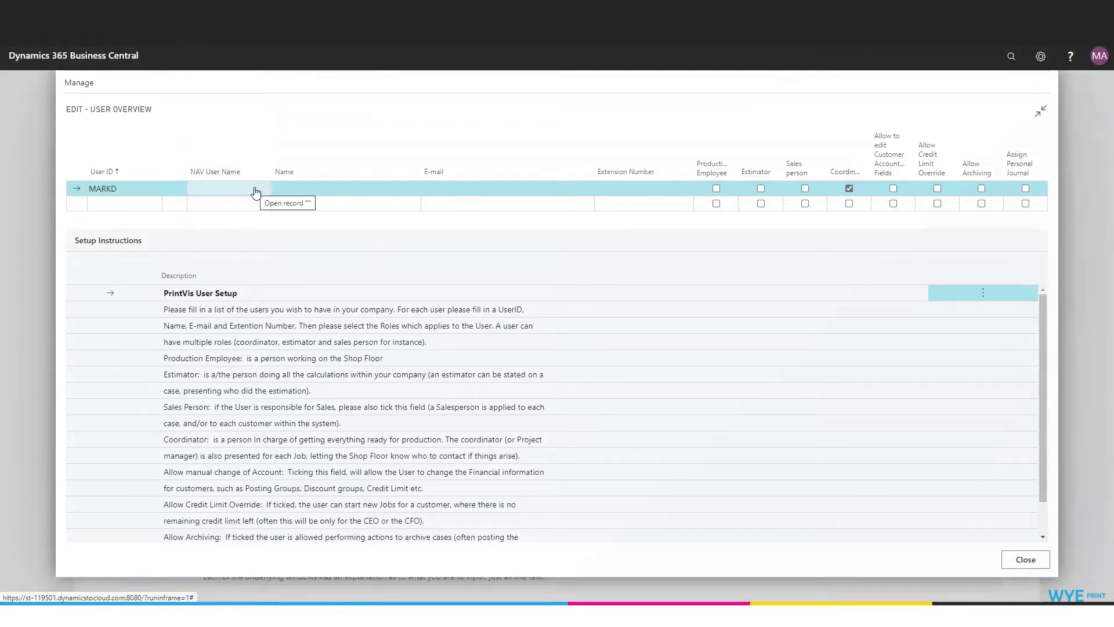
left_click(255, 191)
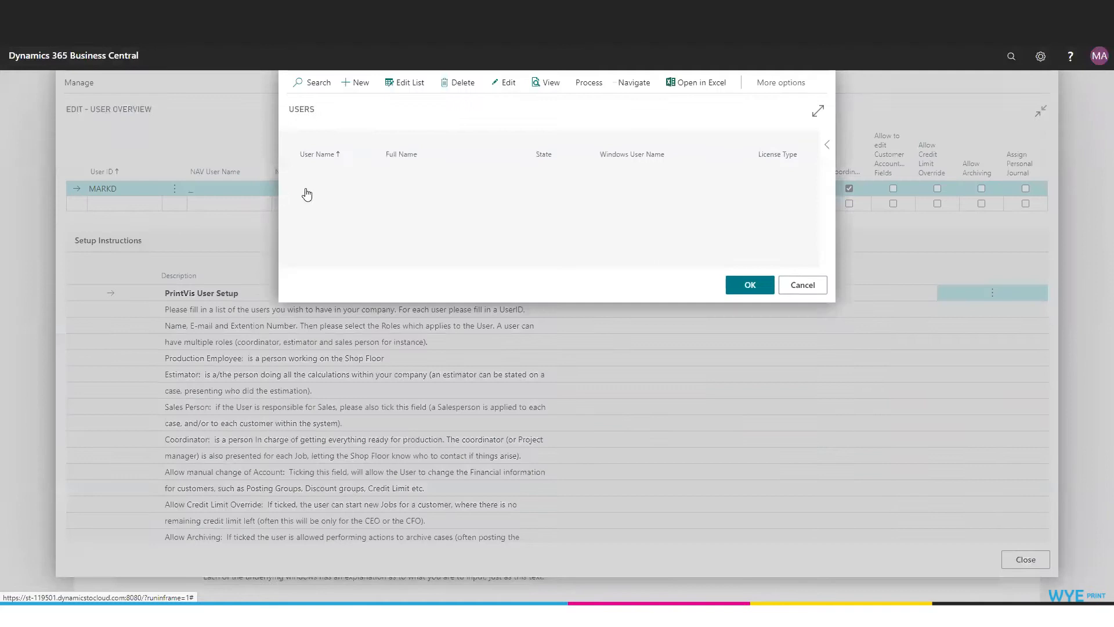
left_click(371, 366)
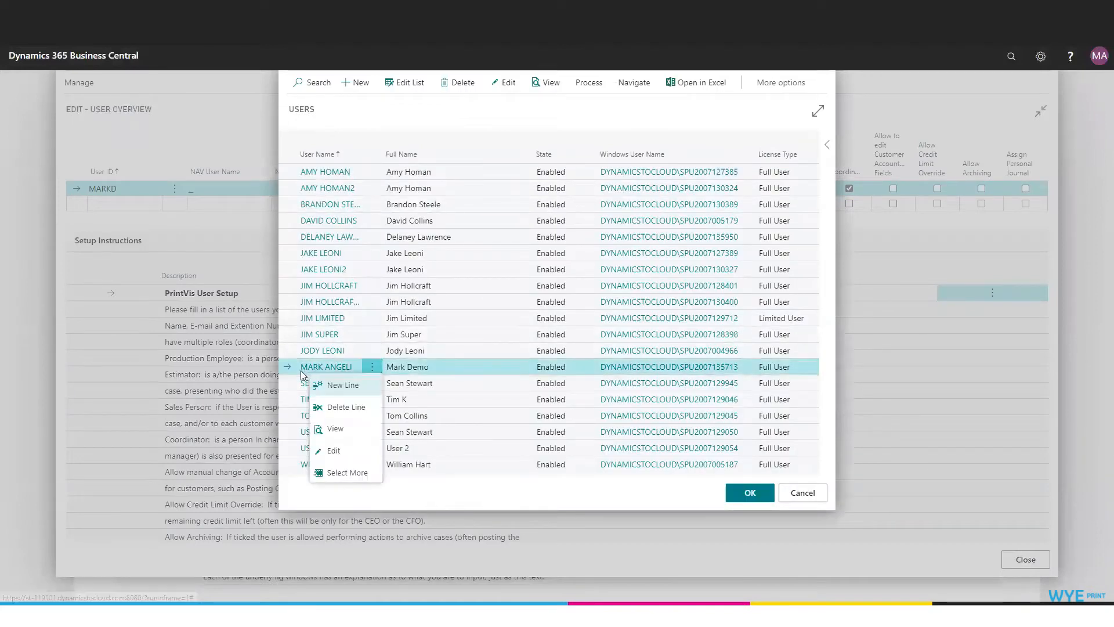
left_click(752, 493)
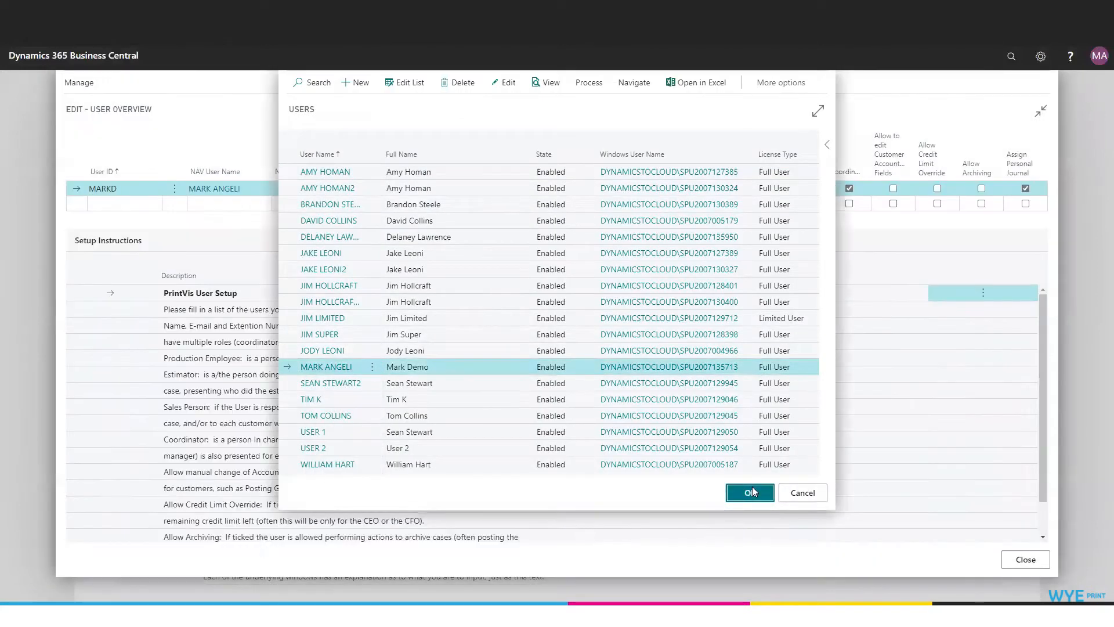
left_click(299, 189)
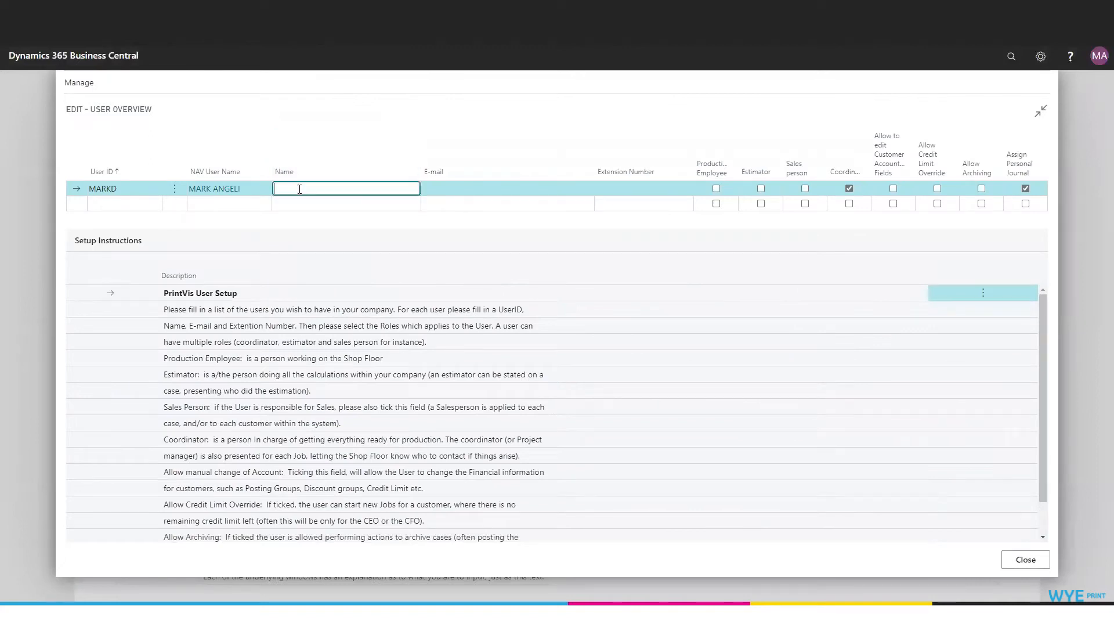
type("Mark Demo")
key("Tab")
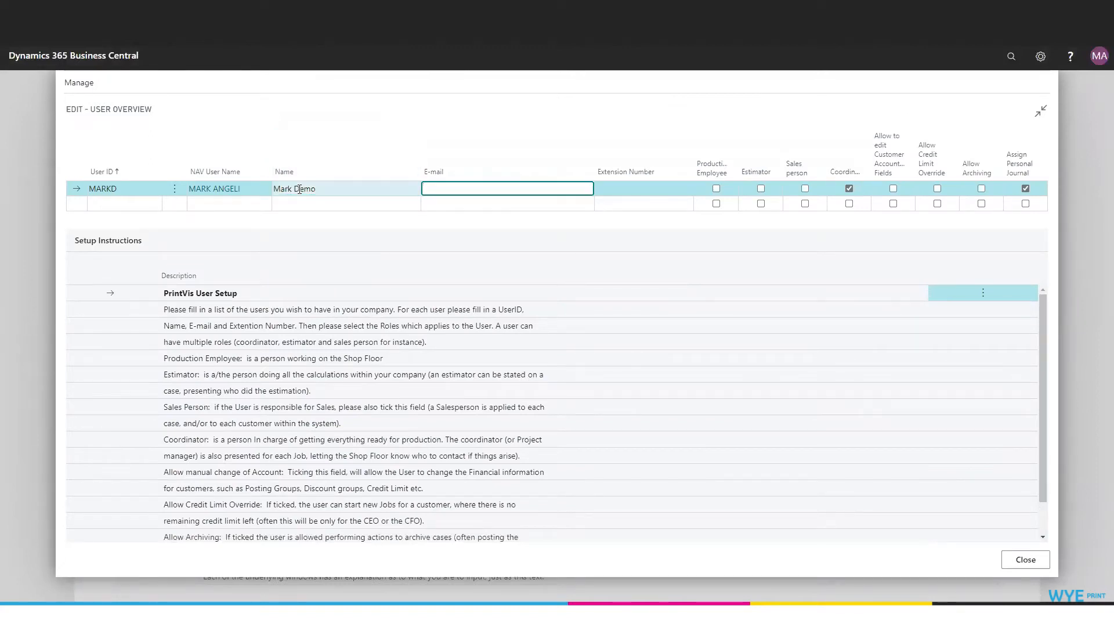
- Grant the user Production Employee, Estimator, Sales person, customer account editing, Allow Credit Limit Override and Allow Archiving, and close the user overview
left_click(716, 189)
left_click(764, 189)
left_click(805, 190)
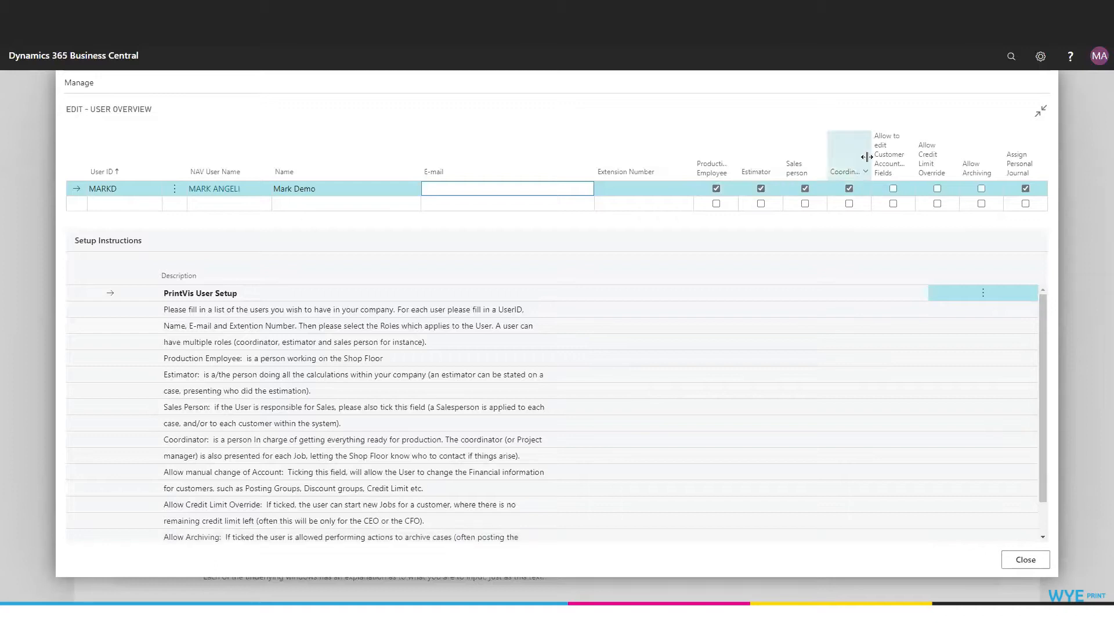
left_click(892, 188)
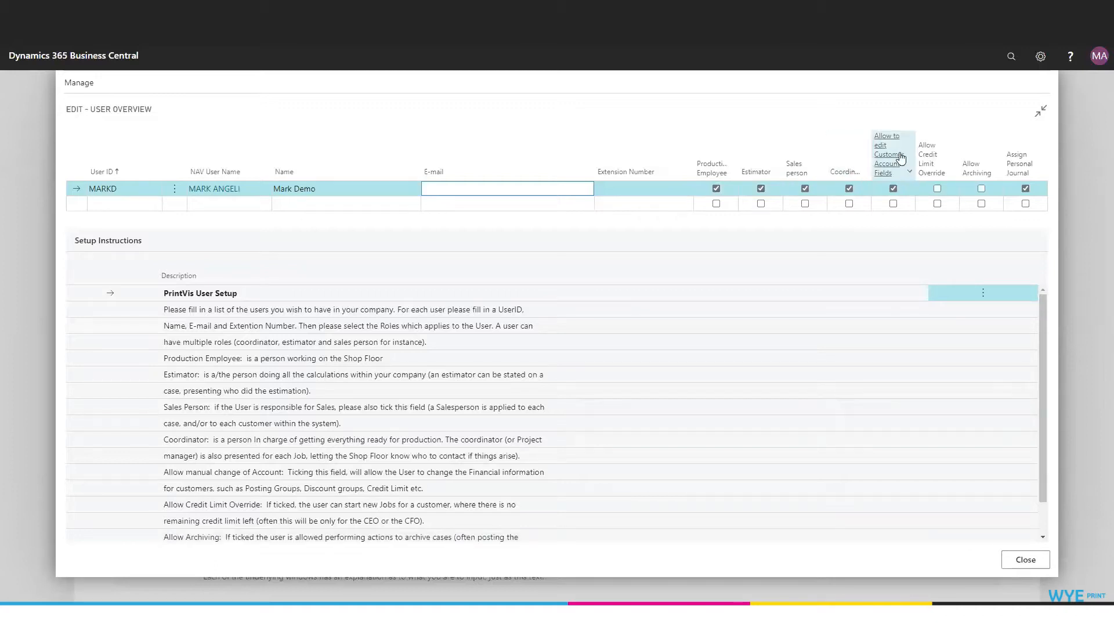
left_click(937, 189)
left_click(981, 189)
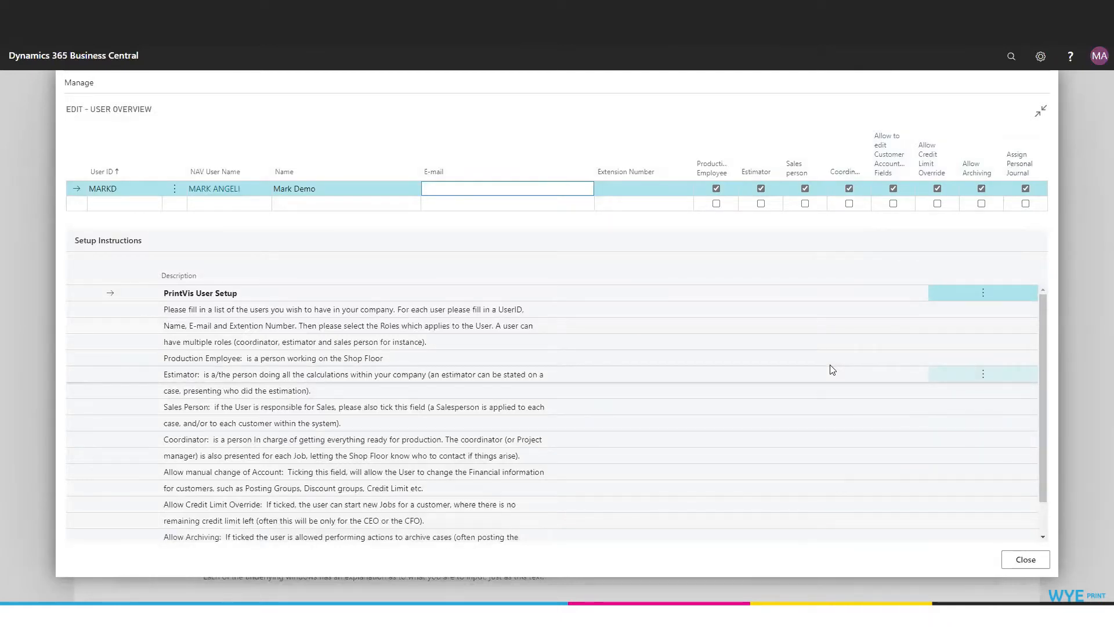
left_click(1025, 560)
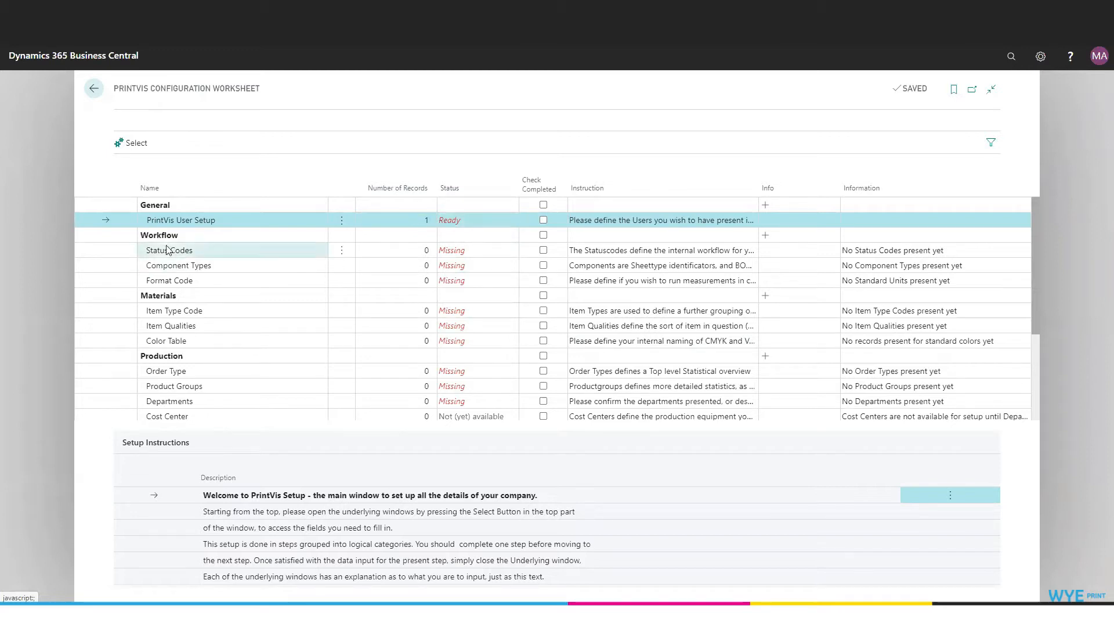
- Open the Status Codes reference setup from the configuration worksheet
left_click(137, 254)
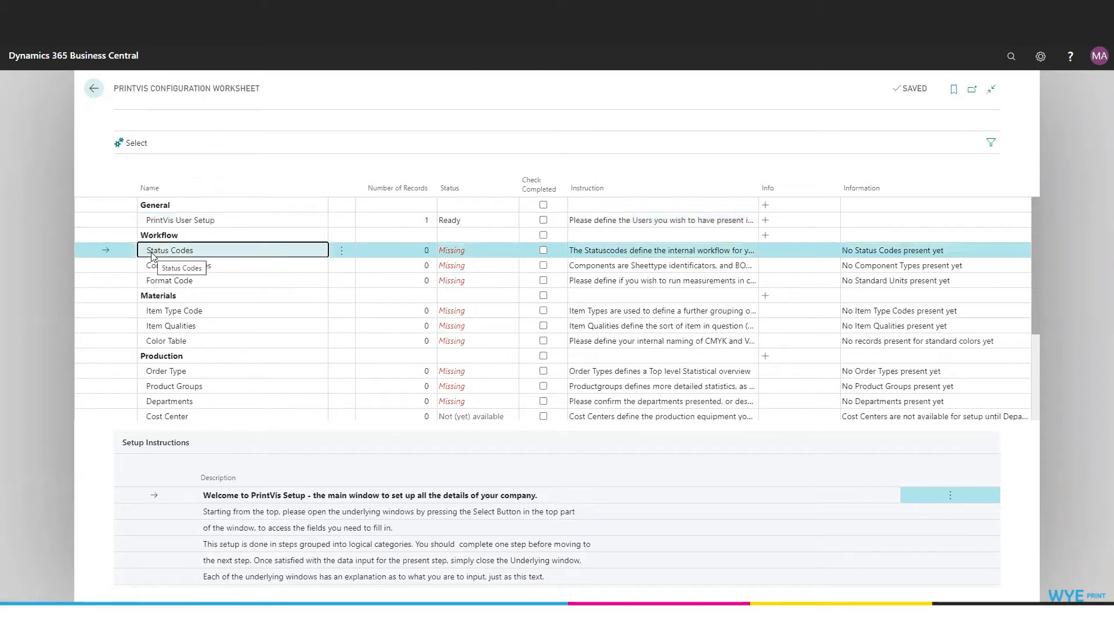
left_click(126, 143)
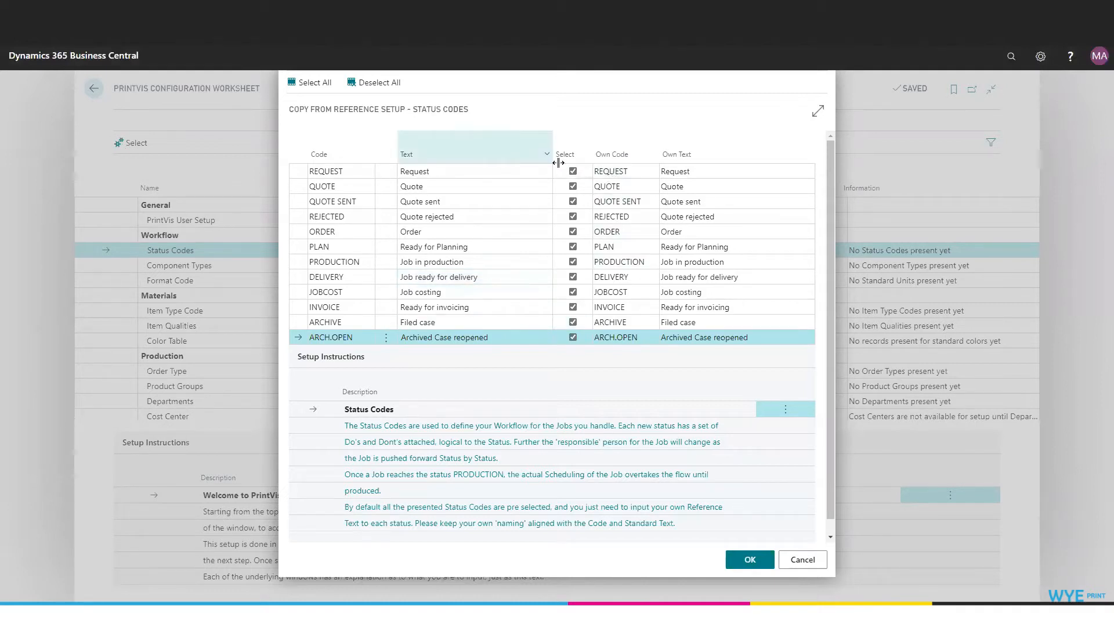
- Clear the selection of all status codes and select only REQUEST, QUOTE, QUOTE SENT and REJECTED
left_click(380, 83)
left_click(572, 172)
left_click(573, 187)
left_click(573, 202)
left_click(573, 216)
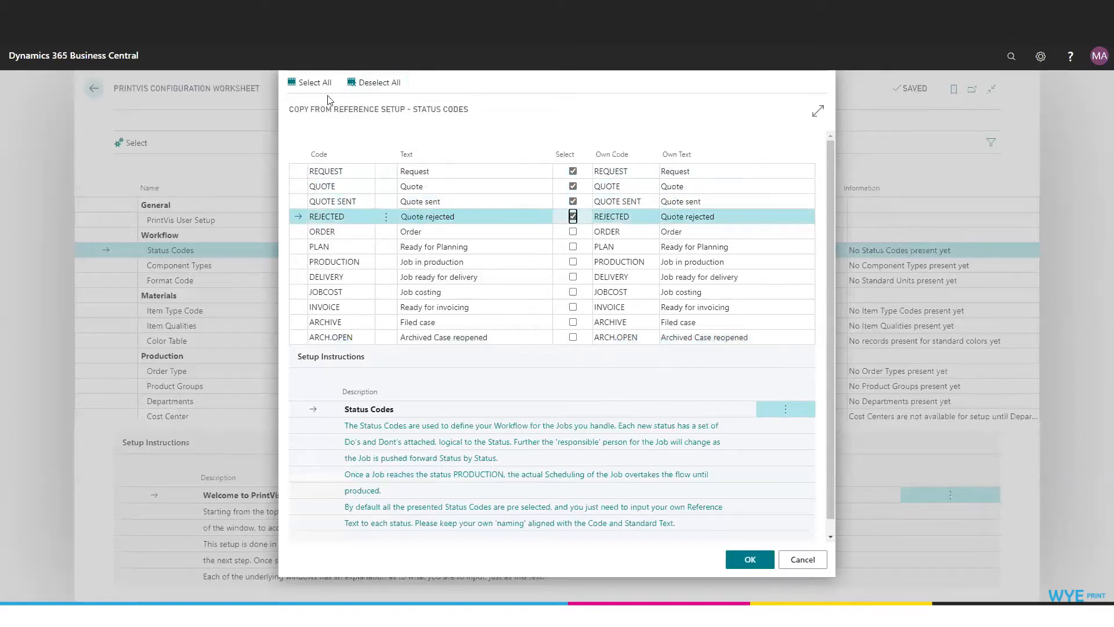
- Select all the reference status codes and copy them into the company setup
left_click(313, 82)
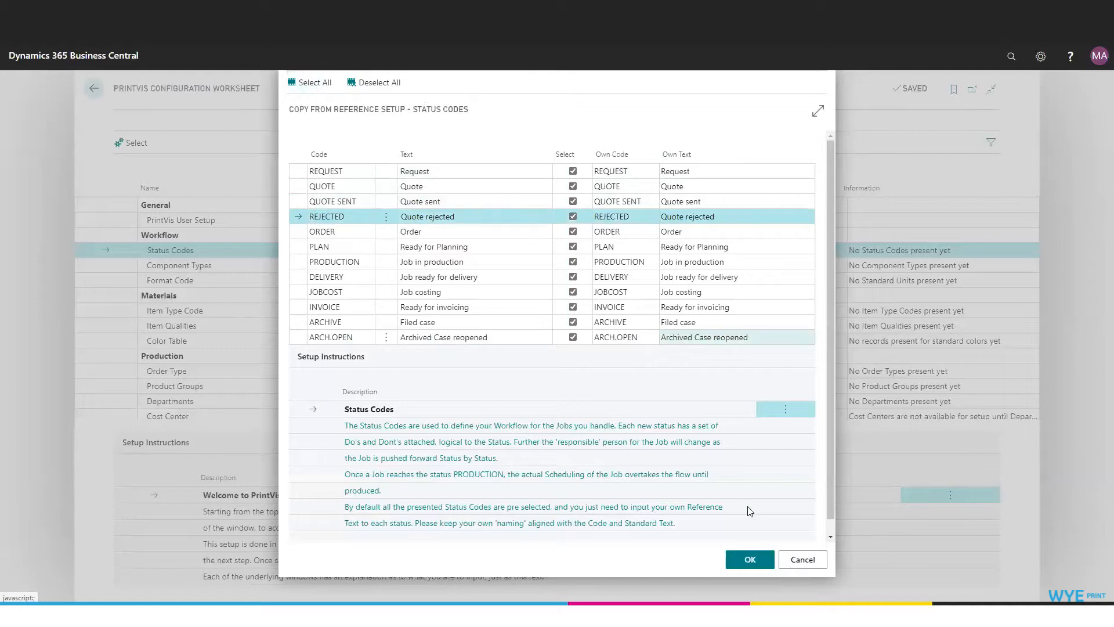
left_click(745, 558)
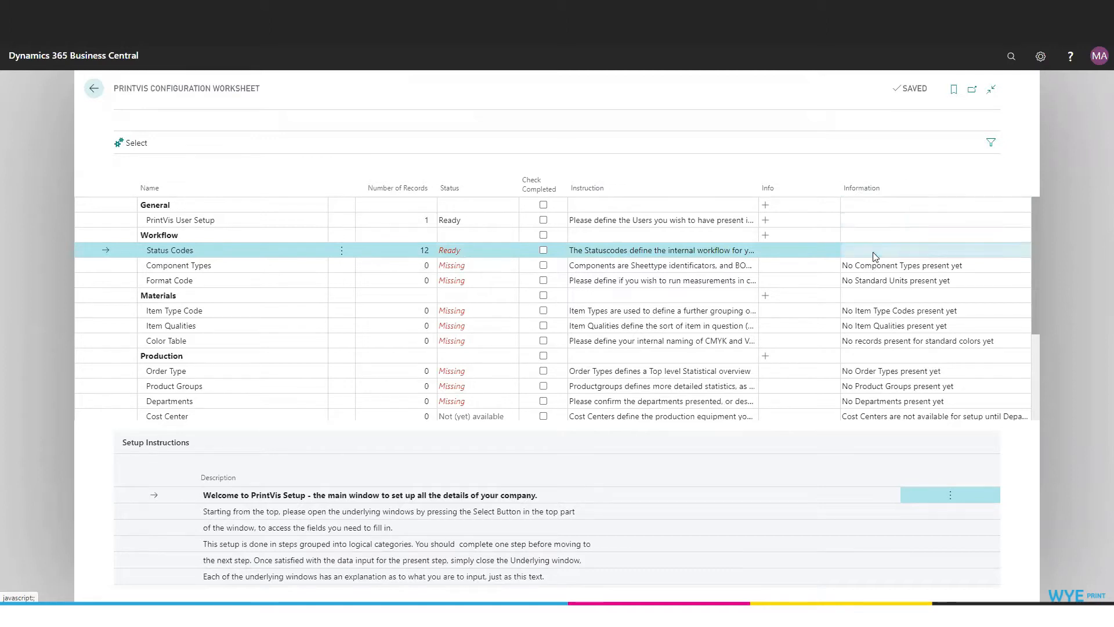
- Copy the reference Component Types into the company setup, excluding NEWPAPERS-1, NEWPAPERS-2, FOLDER-5, FOLDER-4 and FOLDER-3
left_click(116, 267)
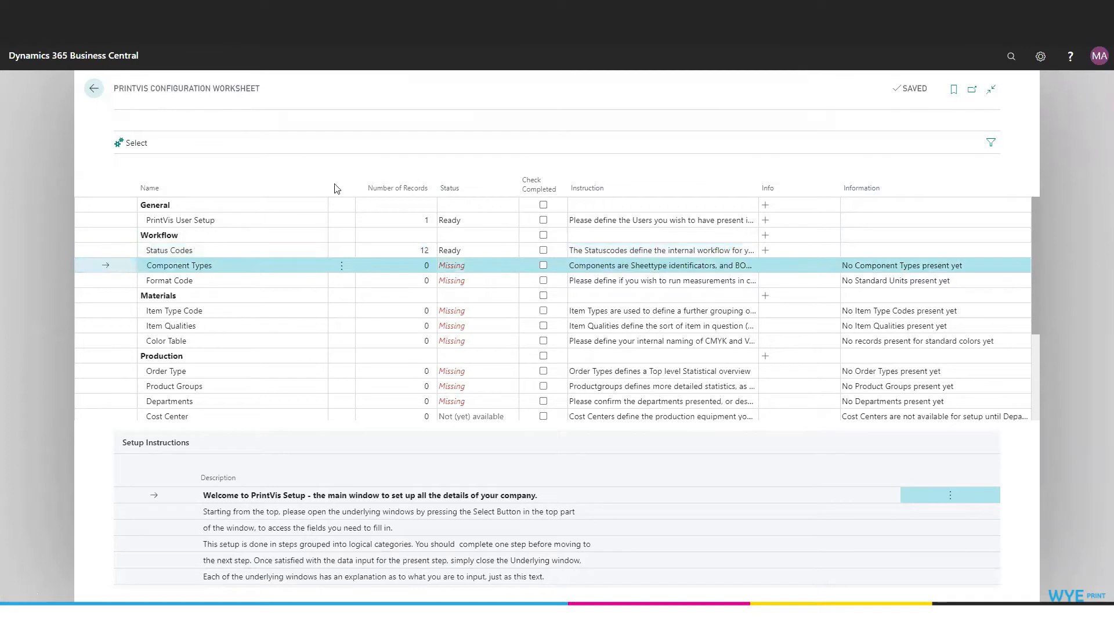
left_click(131, 143)
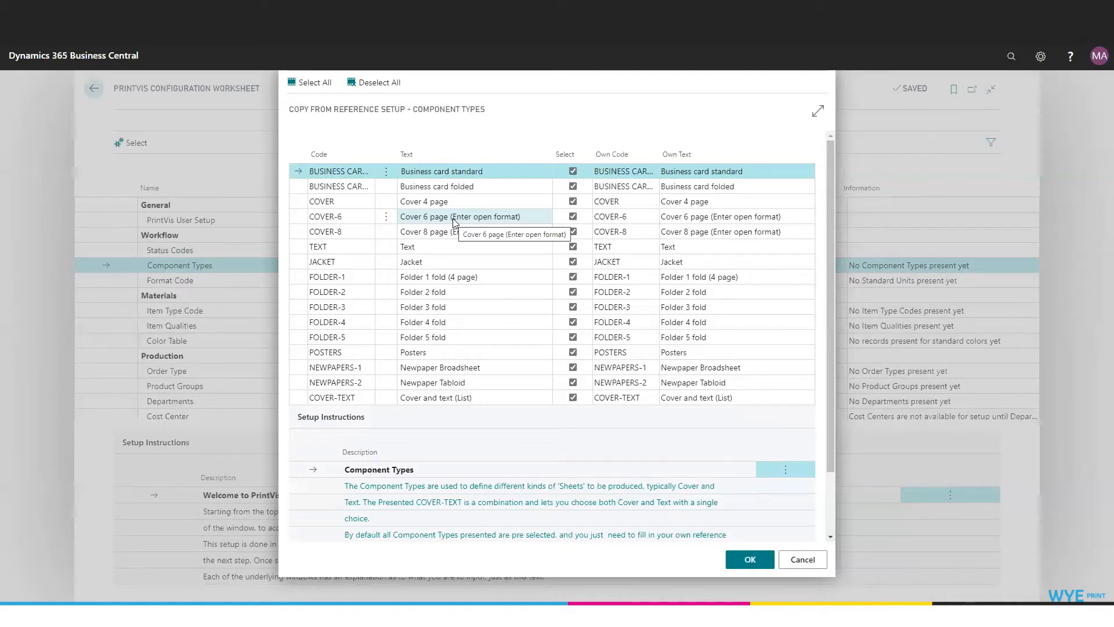
scroll(471, 306, "down", 3)
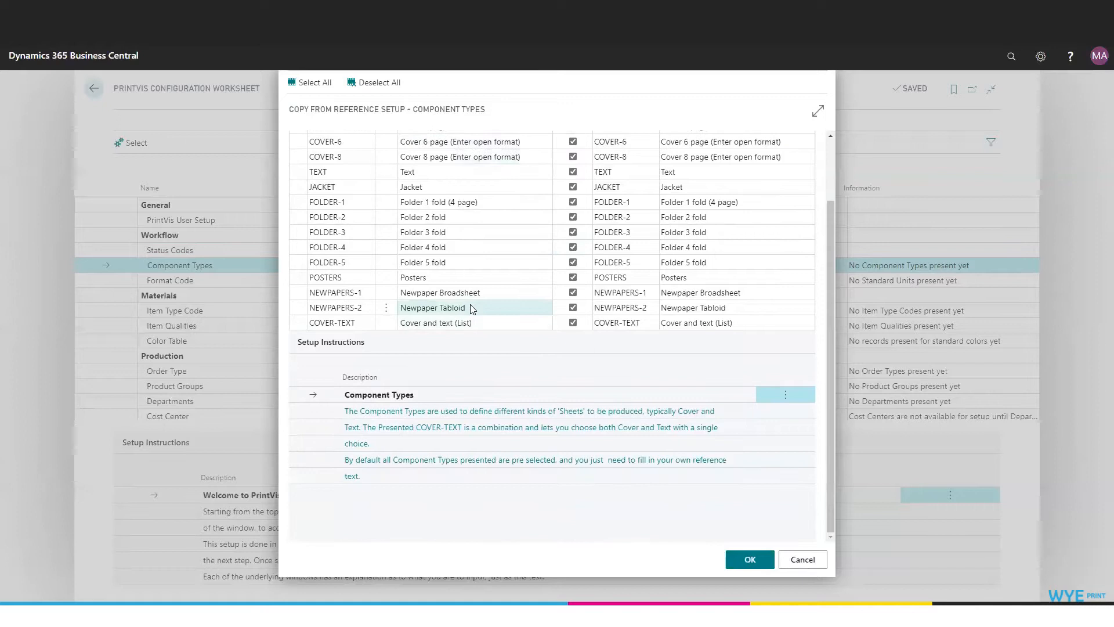
scroll(700, 364, "up", 3)
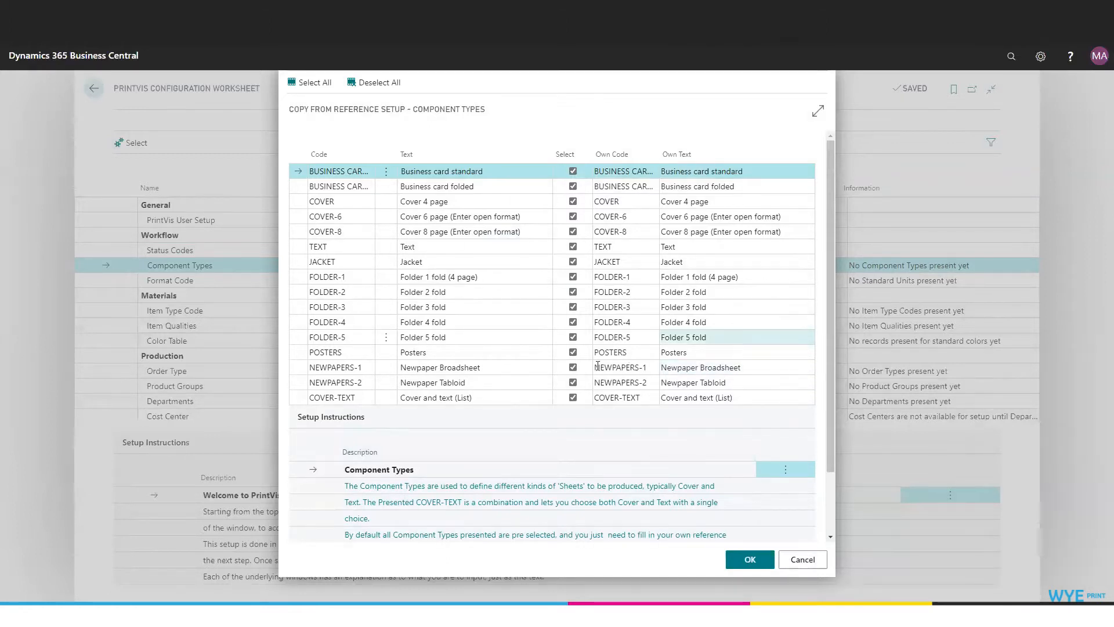
left_click(572, 366)
left_click(573, 382)
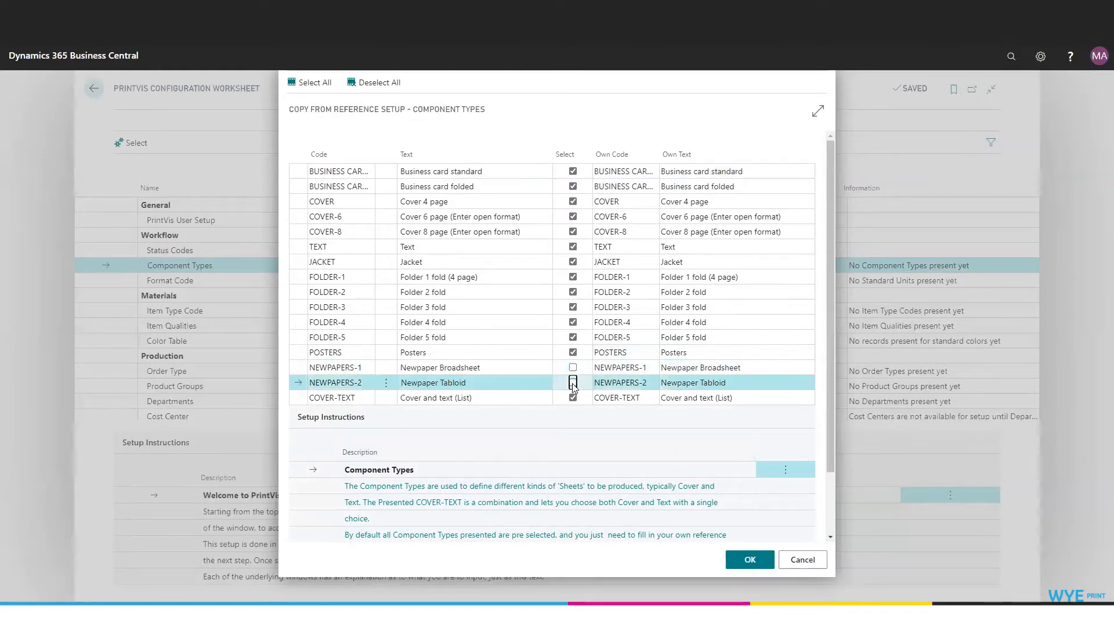
left_click(573, 337)
left_click(576, 323)
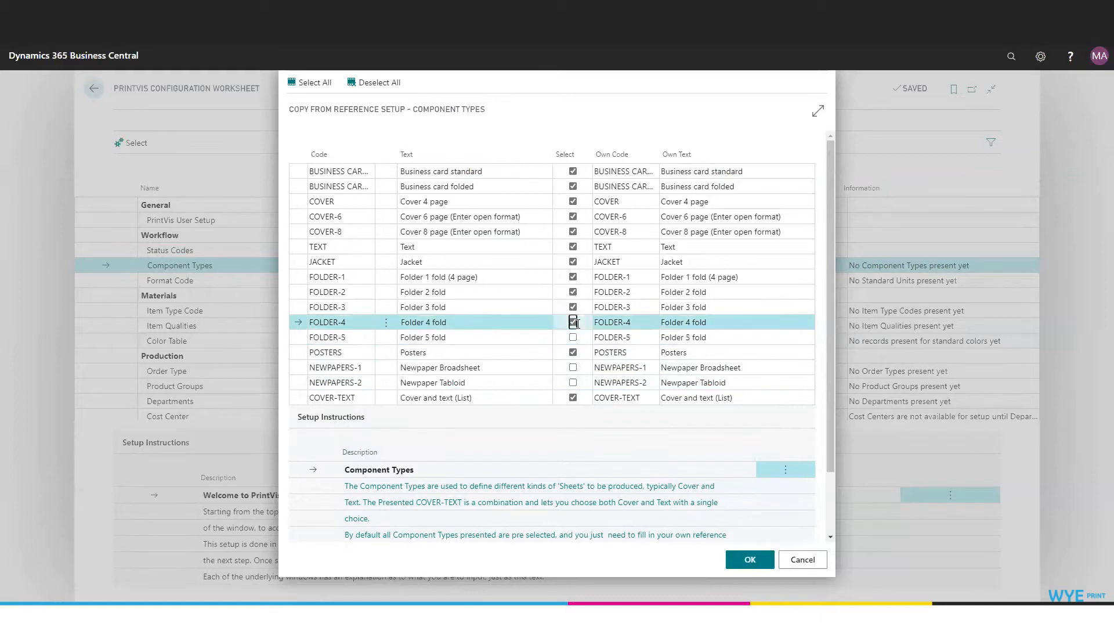
left_click(575, 309)
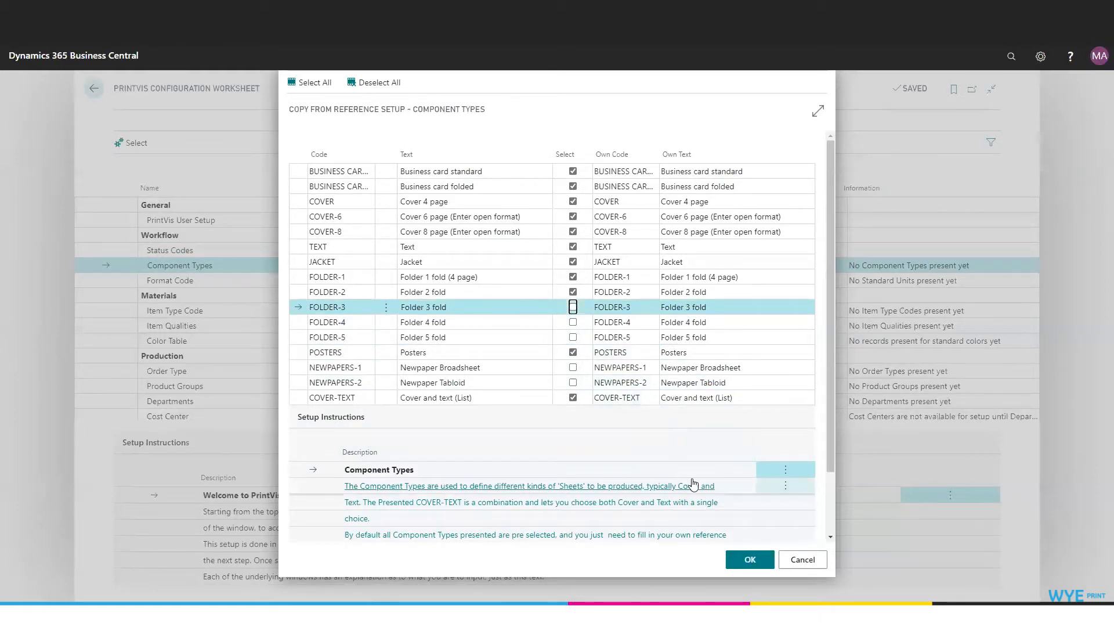
left_click(749, 559)
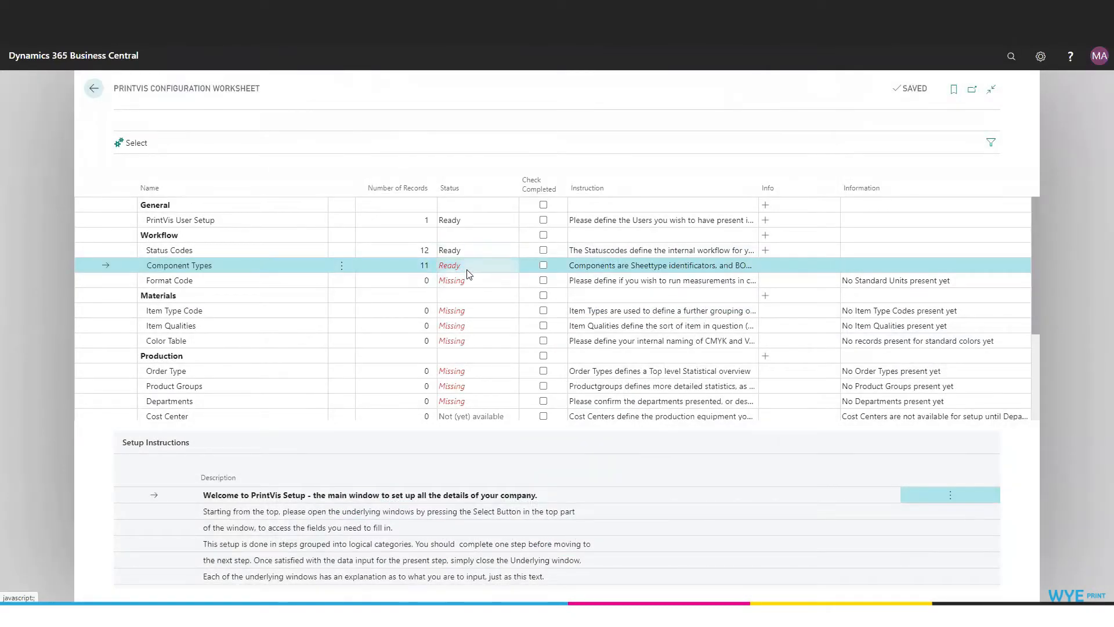
- Set the Format Code's global unit to US Standard (Inch)
left_click(107, 279)
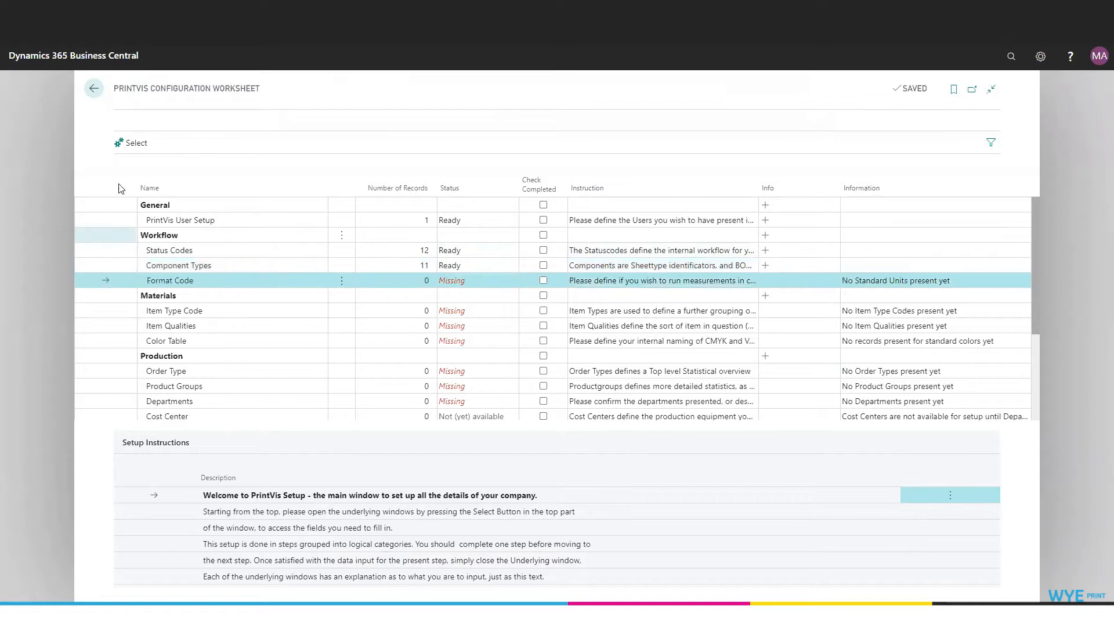
left_click(130, 148)
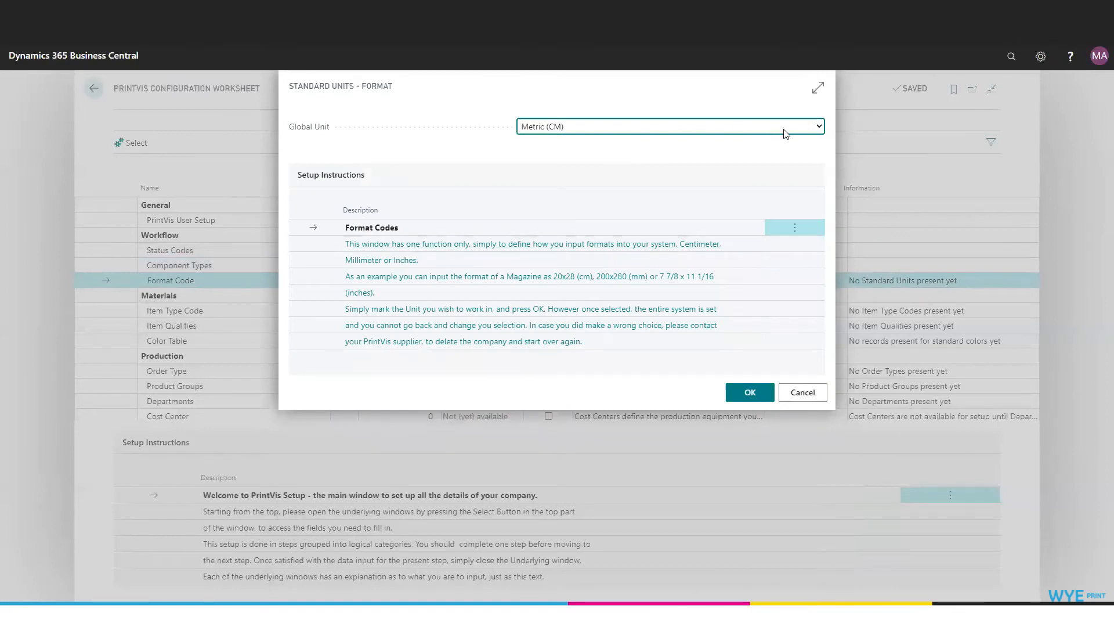
left_click(822, 127)
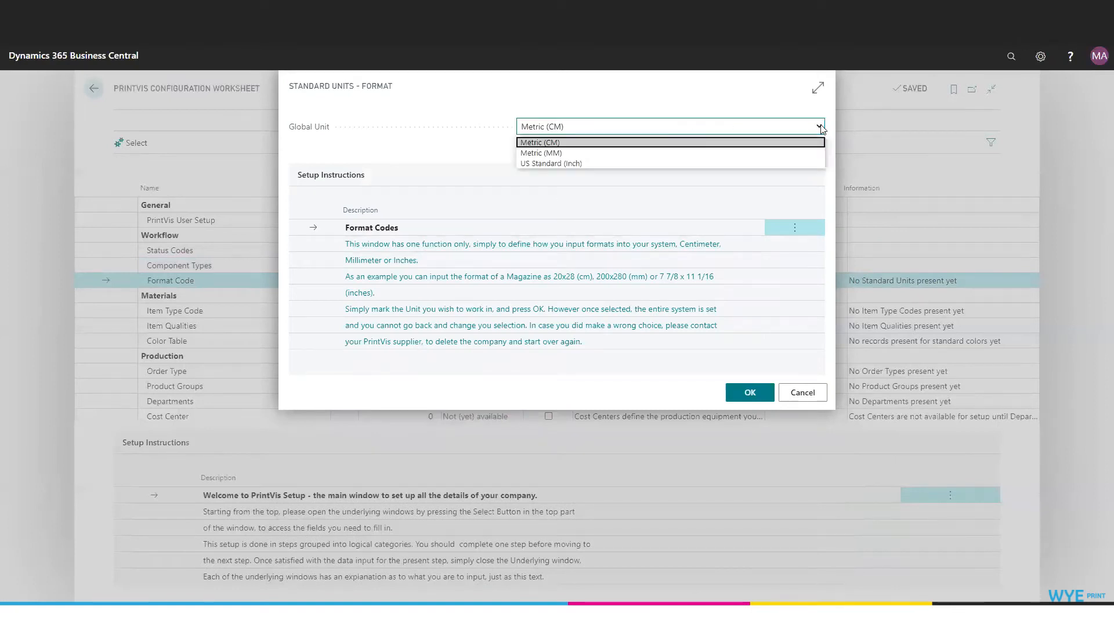
left_click(536, 163)
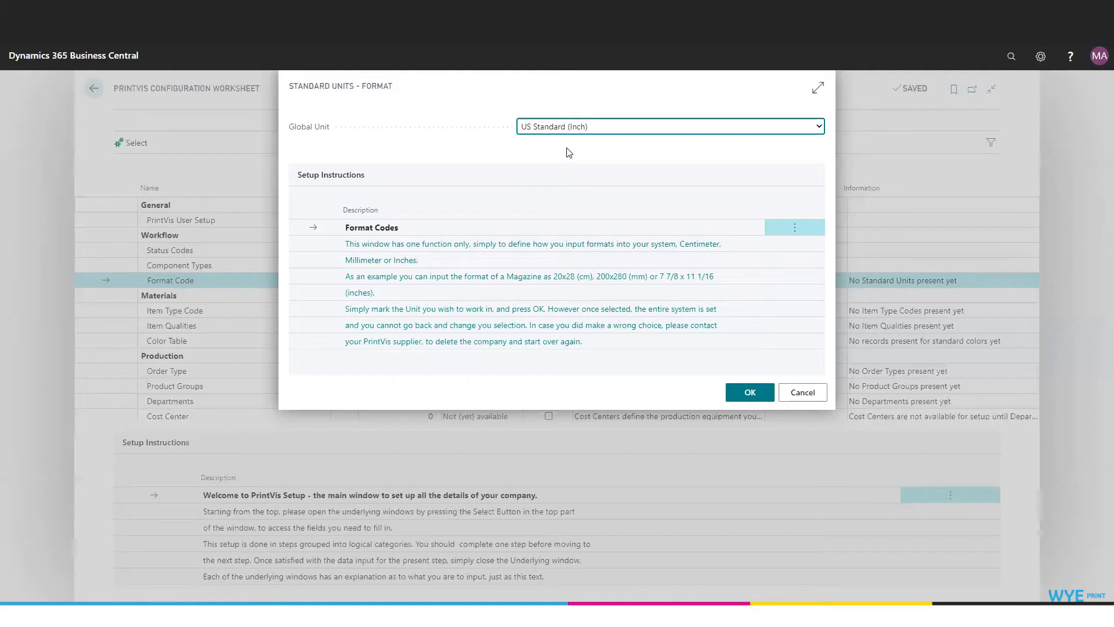
left_click(753, 393)
- Copy the reference Item Type Codes into the company setup, excluding ENVOLOPE
left_click(94, 313)
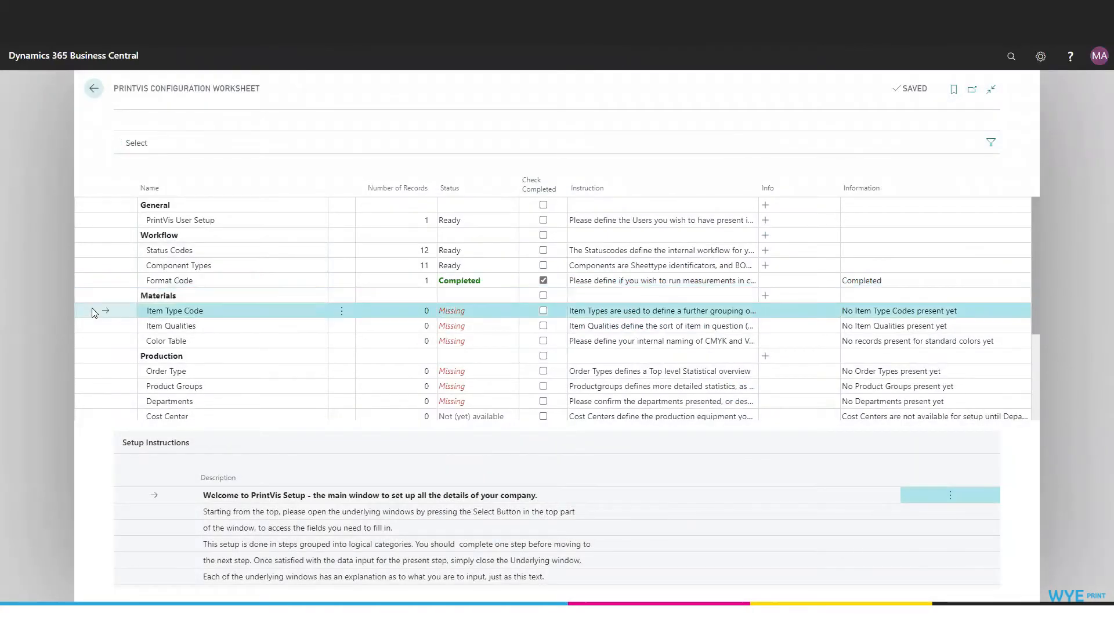
left_click(128, 143)
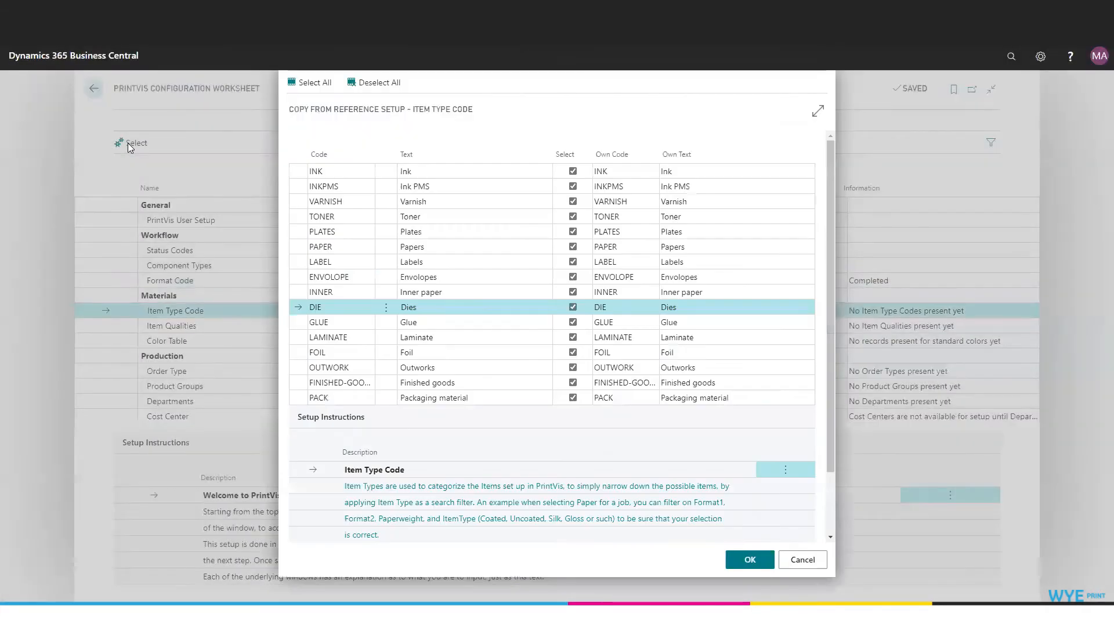
scroll(519, 280, "down", 2)
scroll(519, 281, "up", 2)
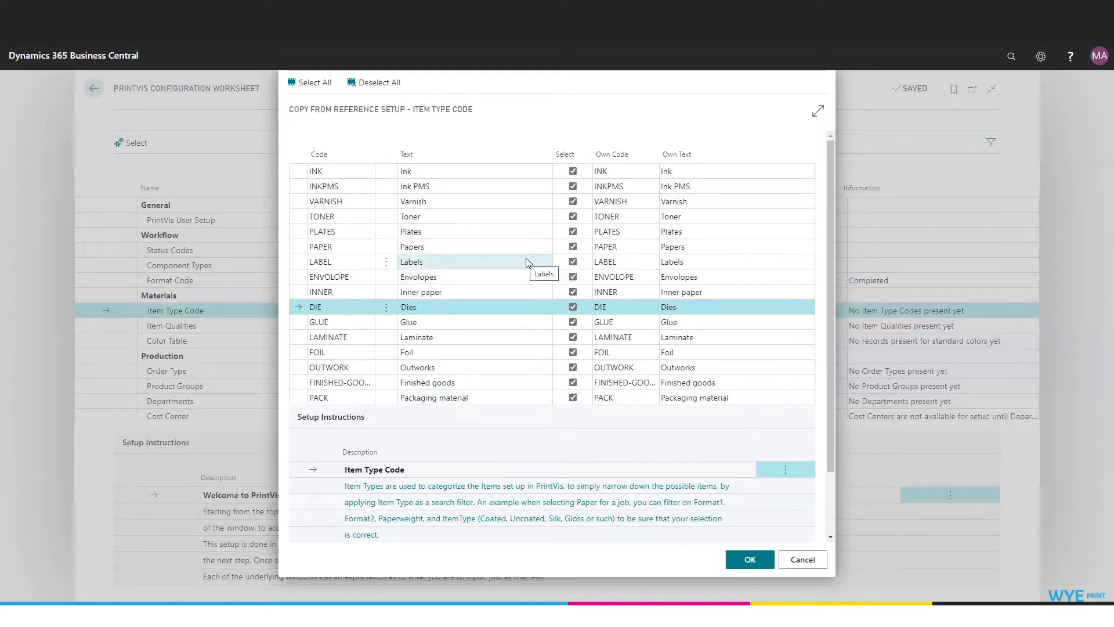
left_click(575, 278)
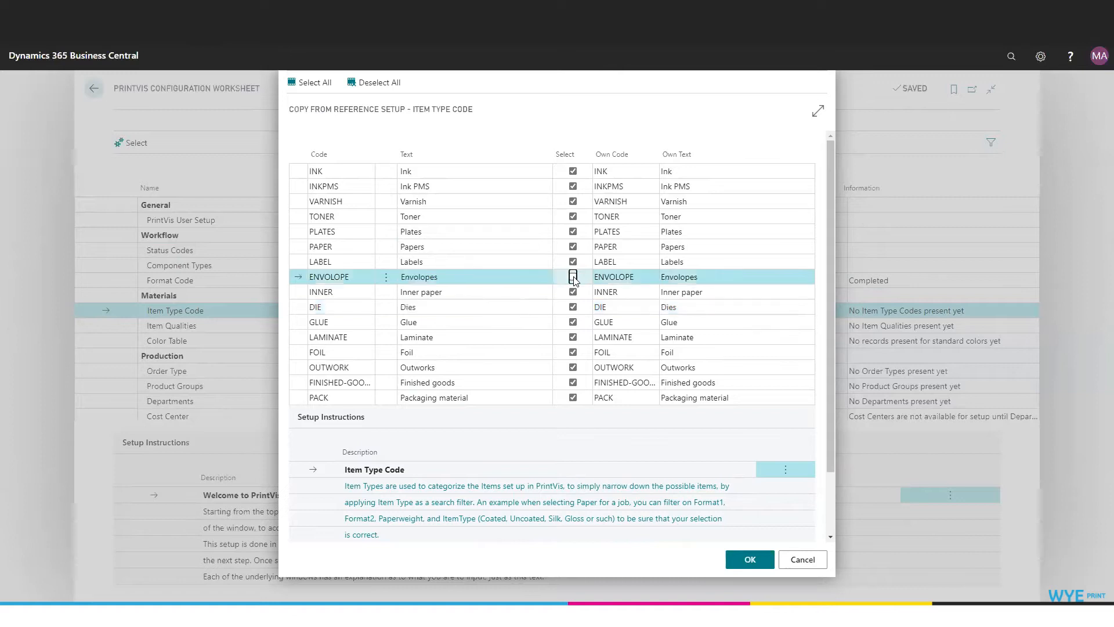
left_click(622, 169)
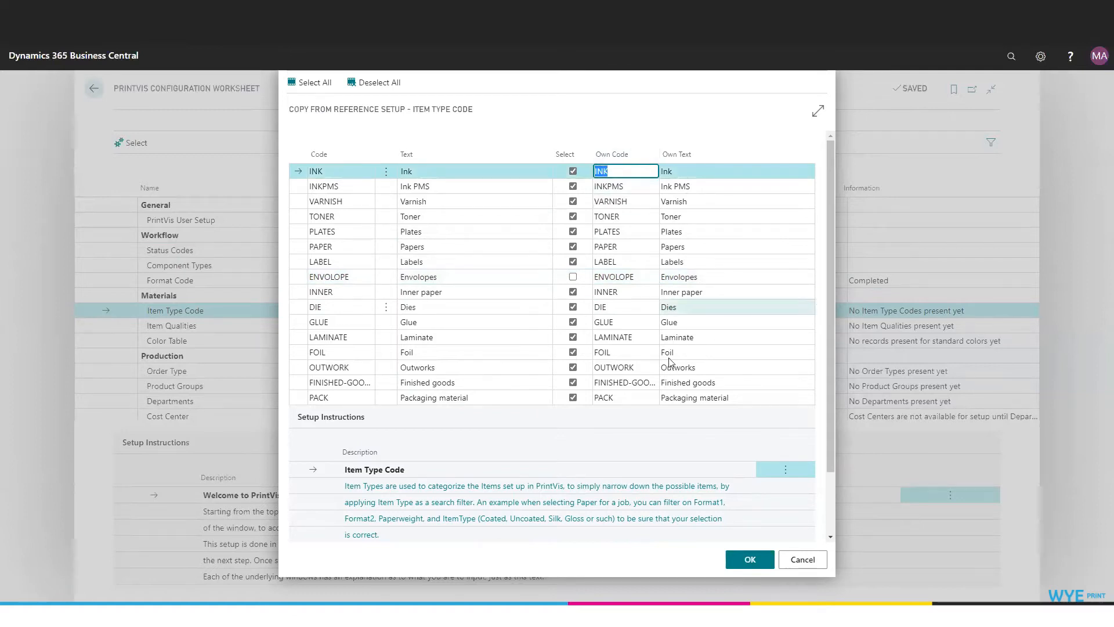
left_click(637, 171)
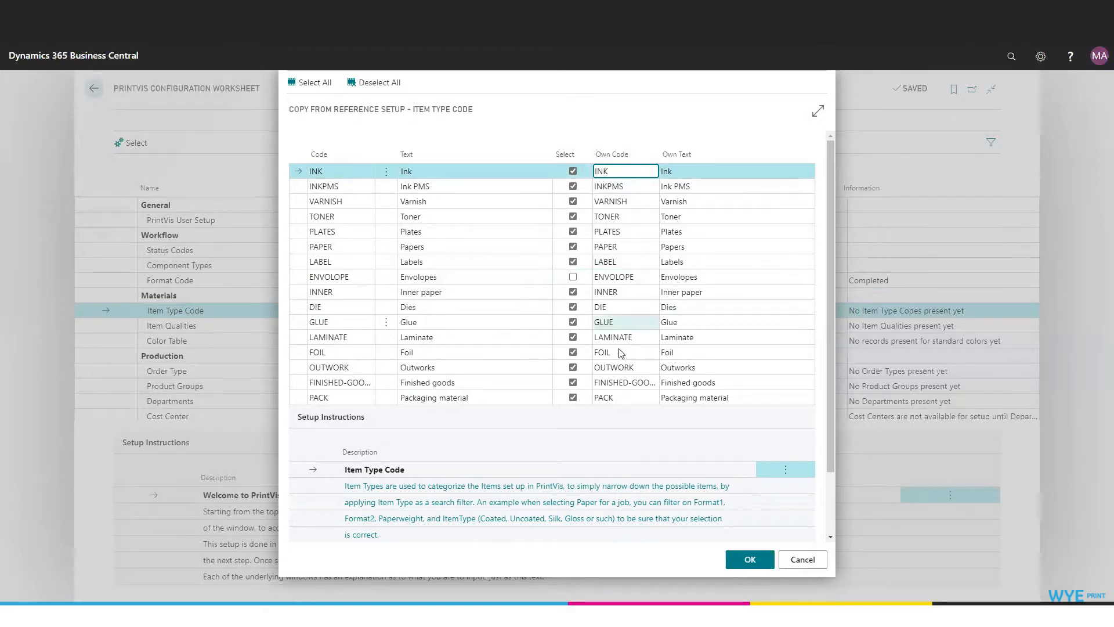
left_click(708, 397)
left_click(750, 559)
- Copy the reference Item Qualities and the standard Color Table into the company setup
left_click(99, 329)
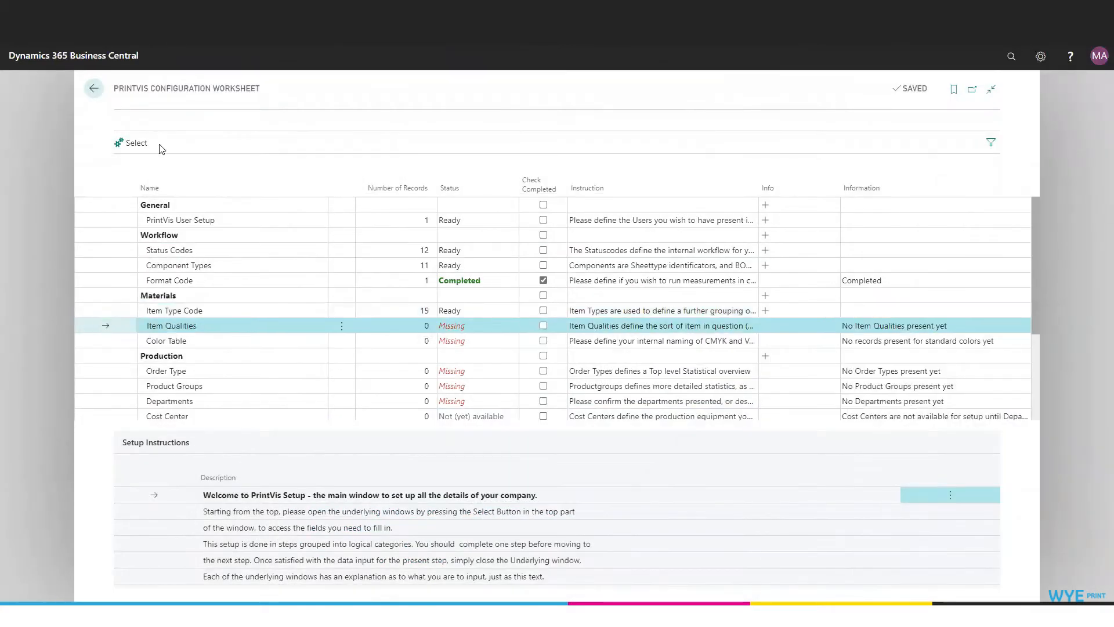
left_click(137, 145)
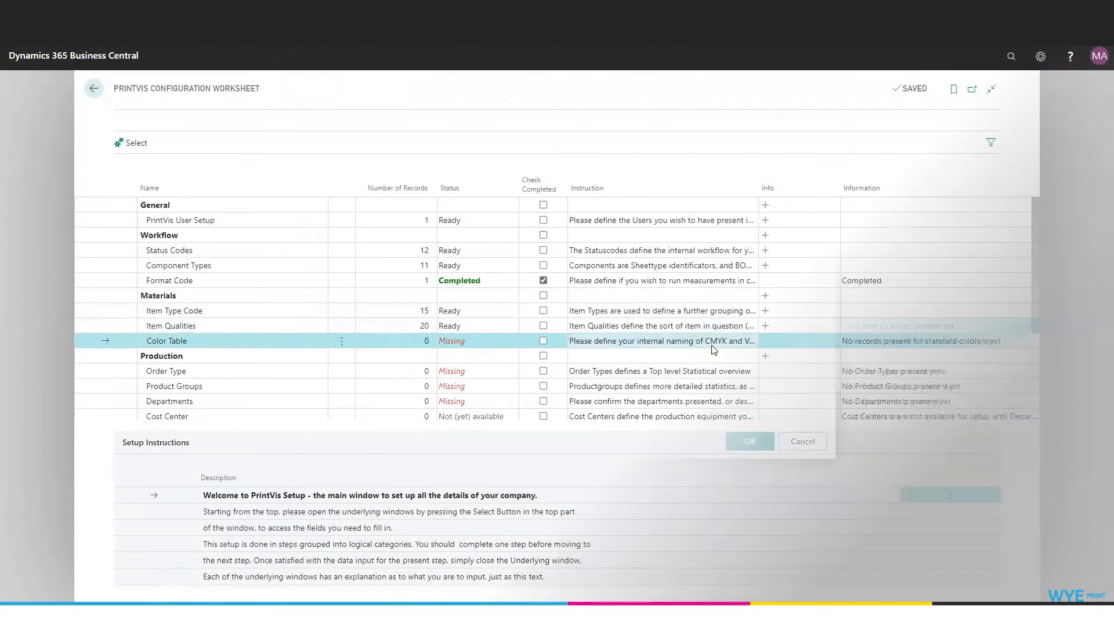
left_click(128, 147)
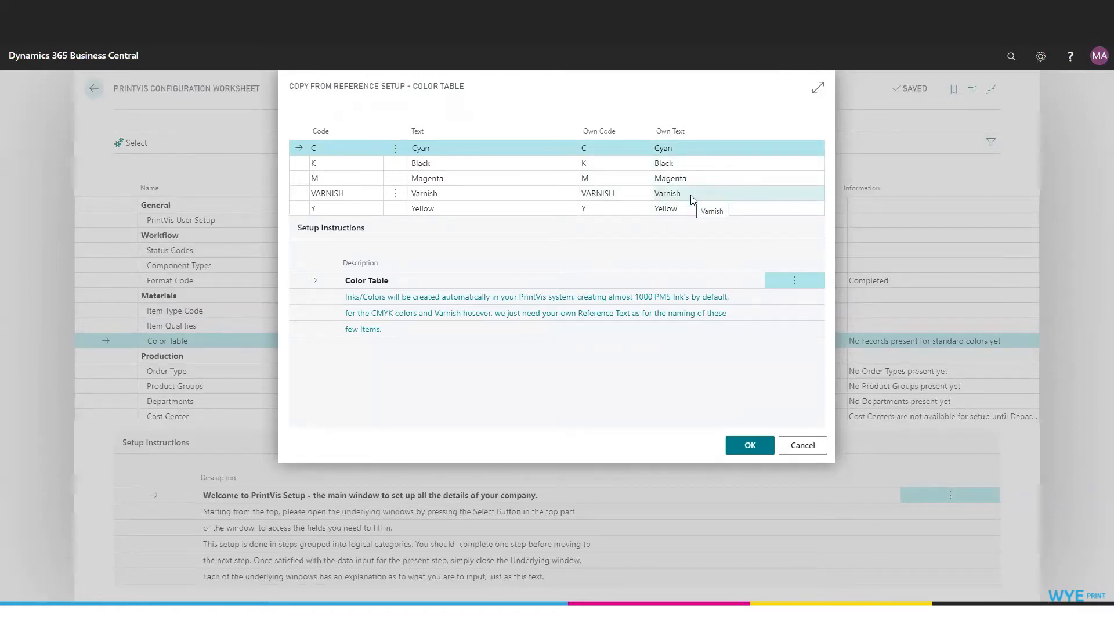
- Copy the reference Order Types with code 300's own text set to Offset Printing, excluding 320 Web Offset printing
left_click(112, 370)
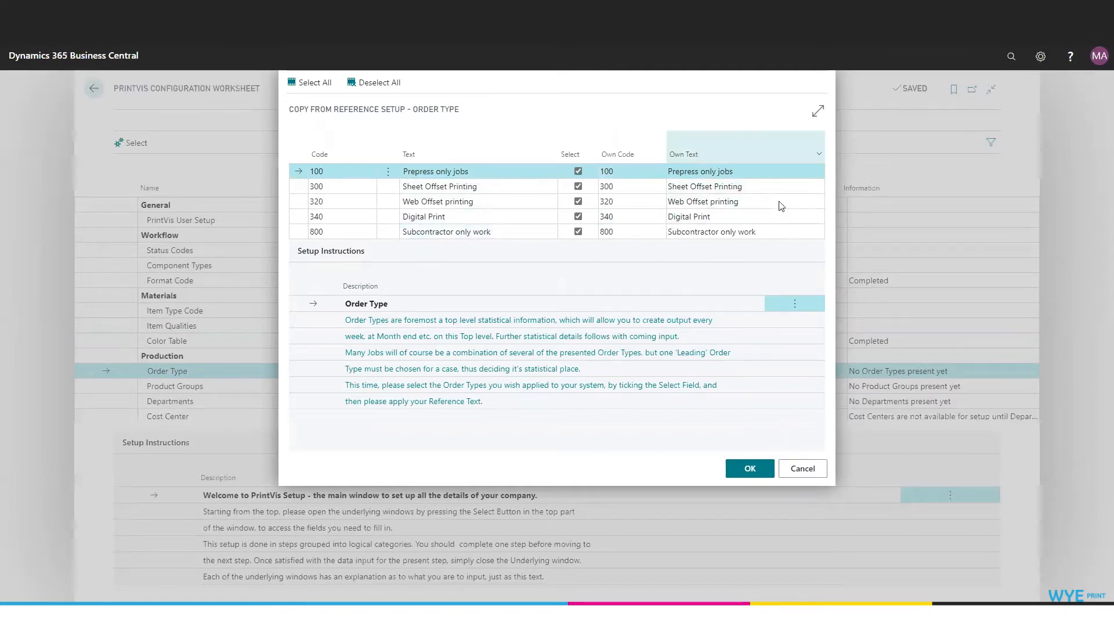
left_click(691, 189)
key("BackSpace")
key("BackSpace")
key("BackSpace")
key("BackSpace")
key("BackSpace")
key("BackSpace")
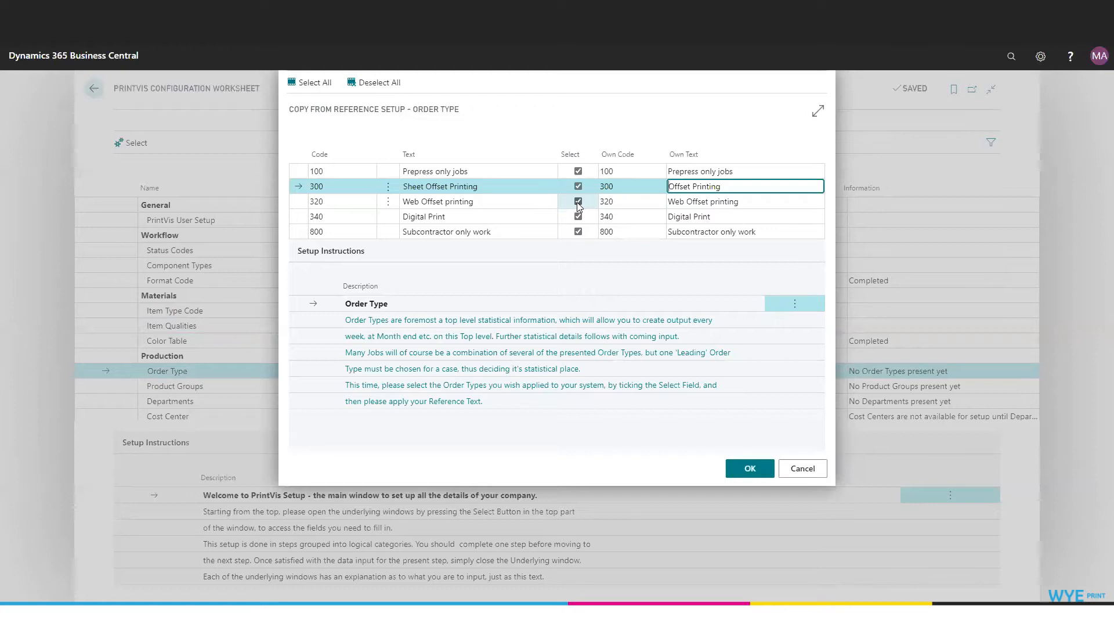
left_click(578, 203)
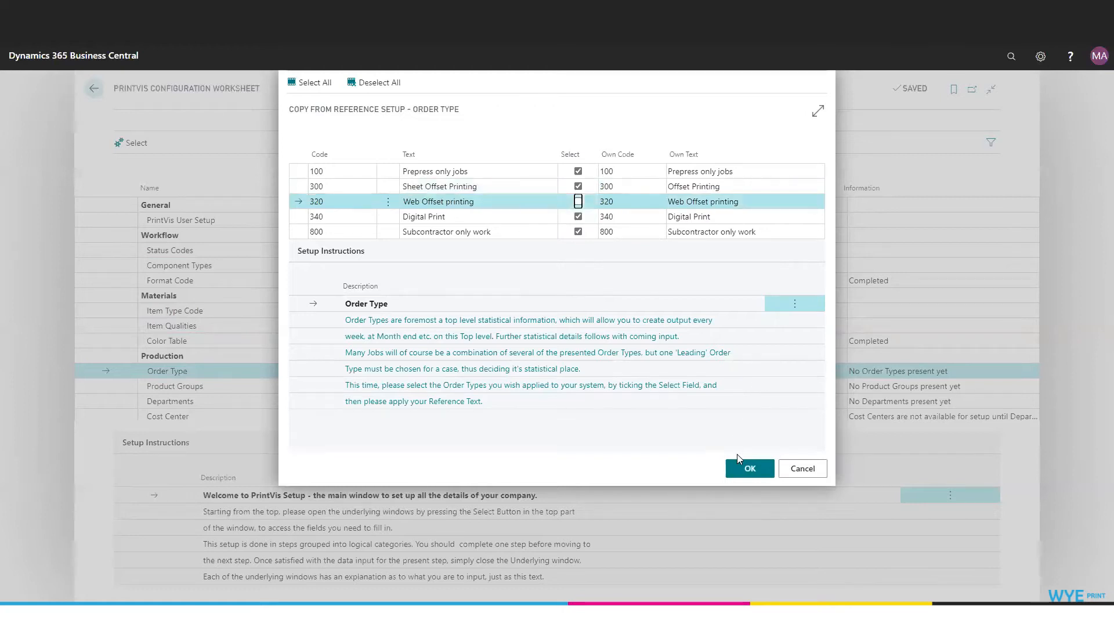
left_click(749, 468)
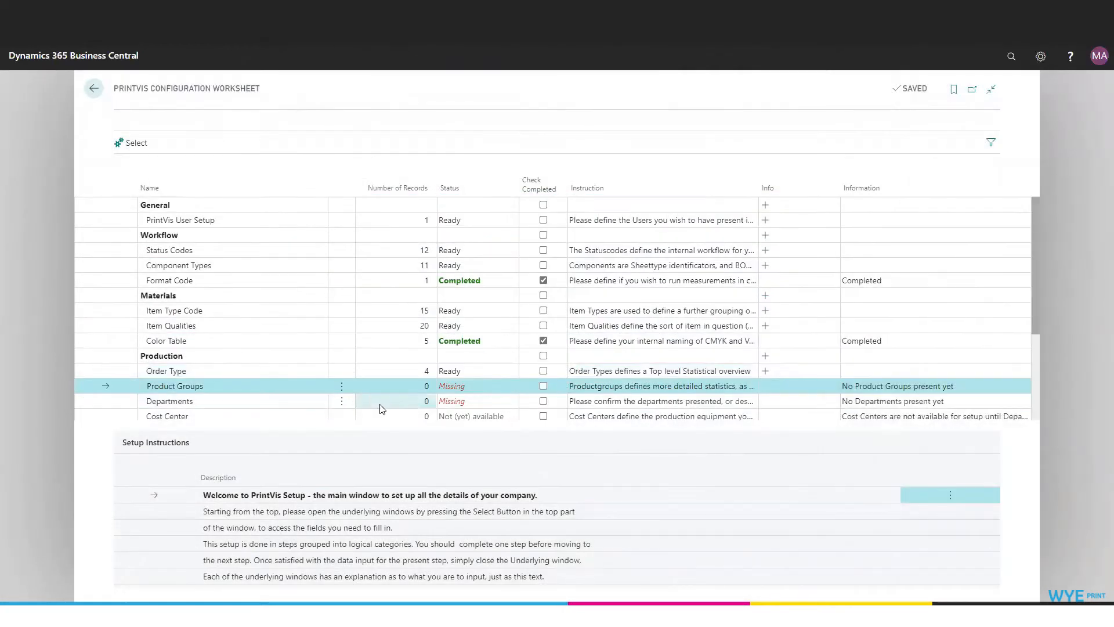
- Open the Product Groups reference setup and deselect Boxes, Newspapers, Displays, Books and Catalogues/Price lists
left_click(341, 386)
left_click(573, 398)
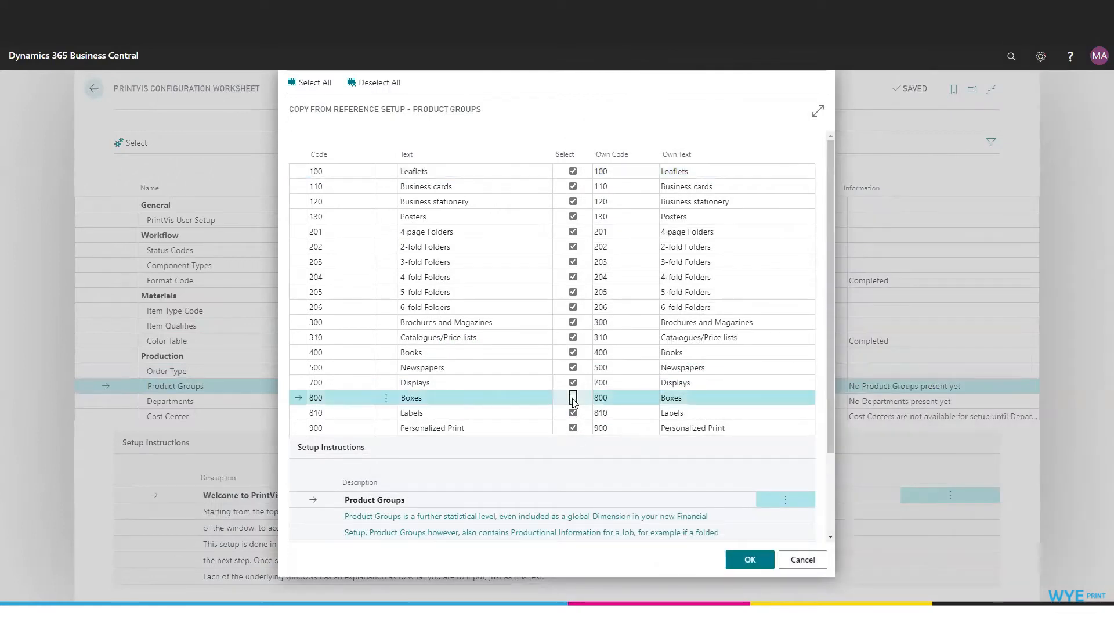
left_click(573, 367)
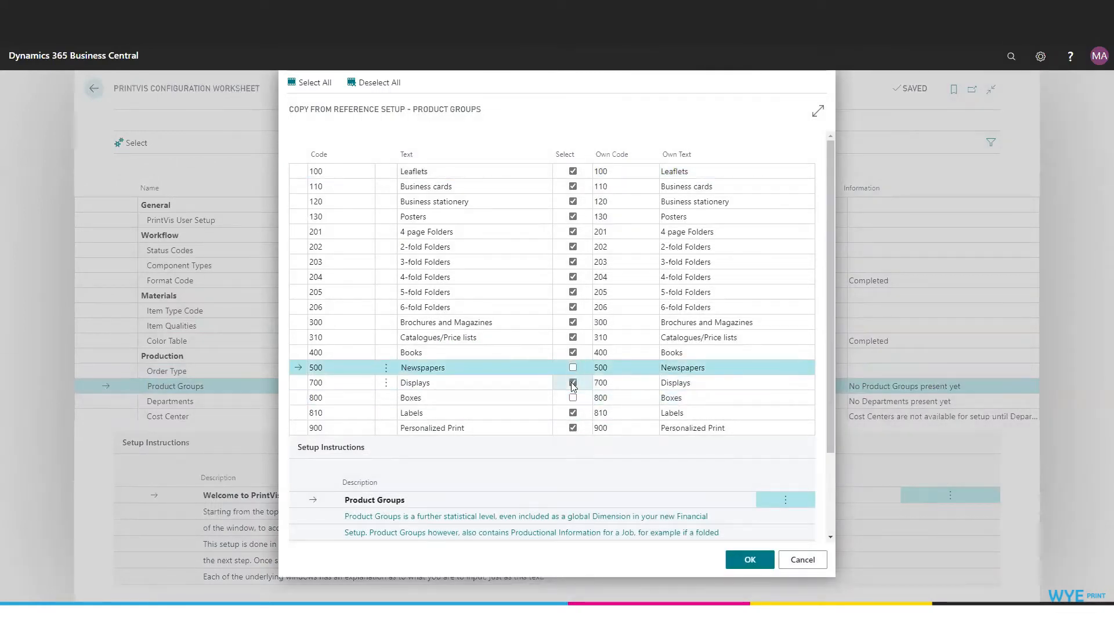
left_click(573, 382)
left_click(572, 352)
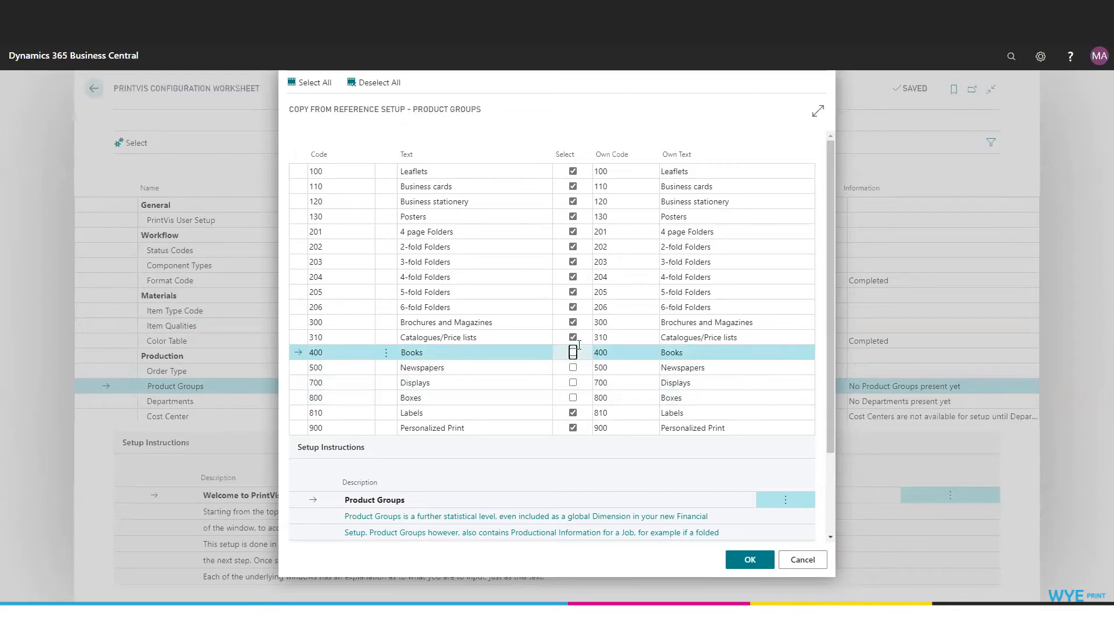
left_click(573, 339)
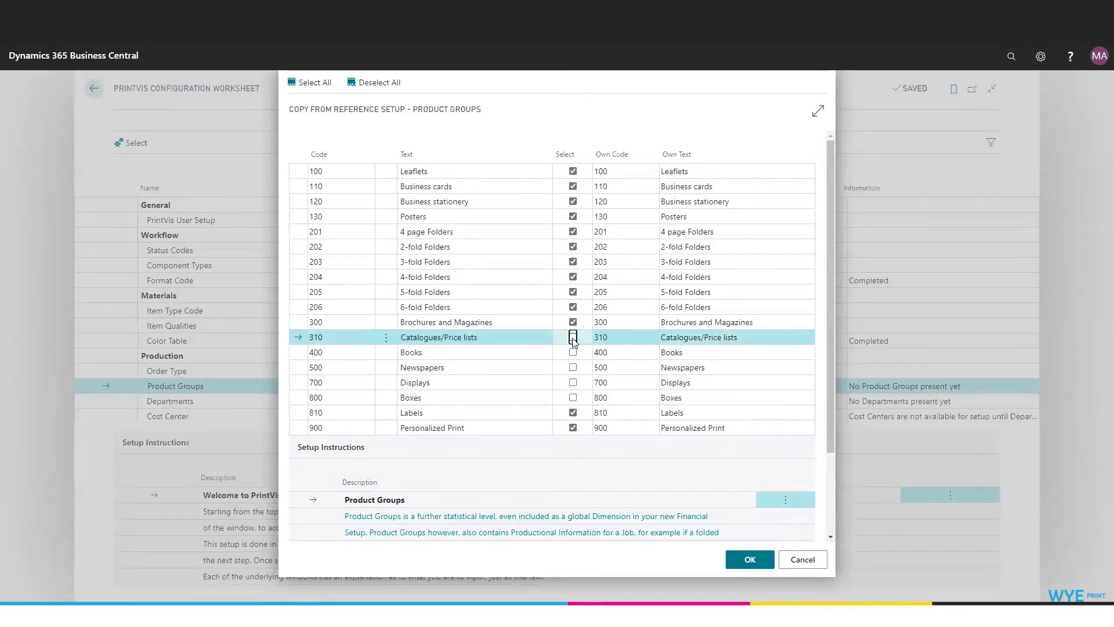
- Change the own text of product group 100 to Flyers and copy the selected product groups into the company setup
left_click(700, 172)
left_click(700, 172)
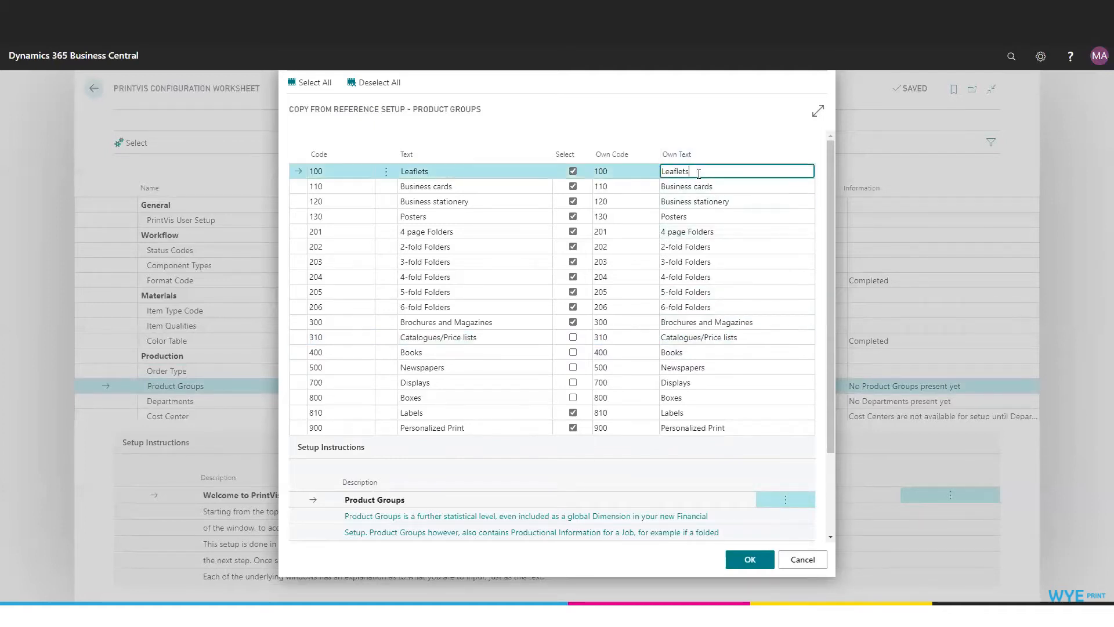
left_click_drag(698, 173, 618, 172)
type("Flye")
key("Return")
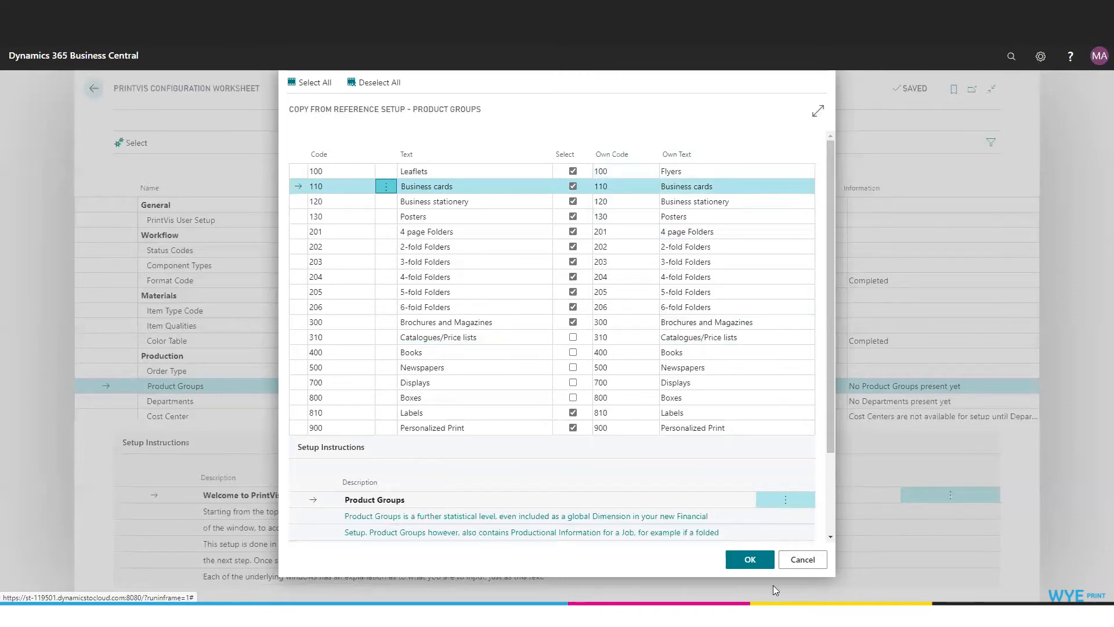
left_click(749, 558)
- Copy the selected reference Departments into the company setup and open the Cost Center setup
left_click(578, 187)
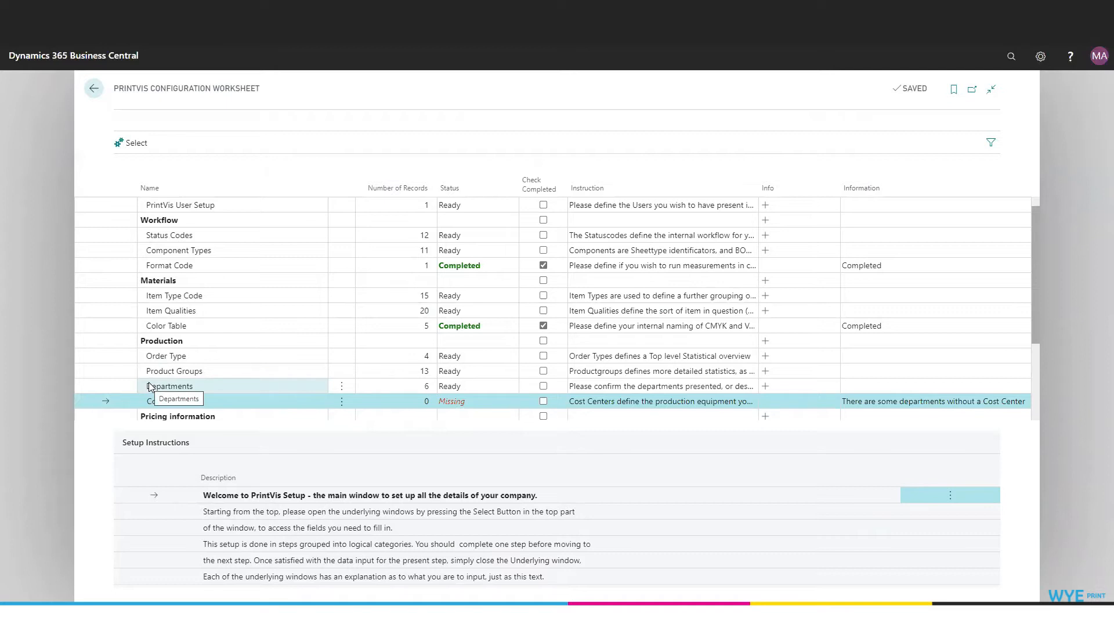
left_click(137, 147)
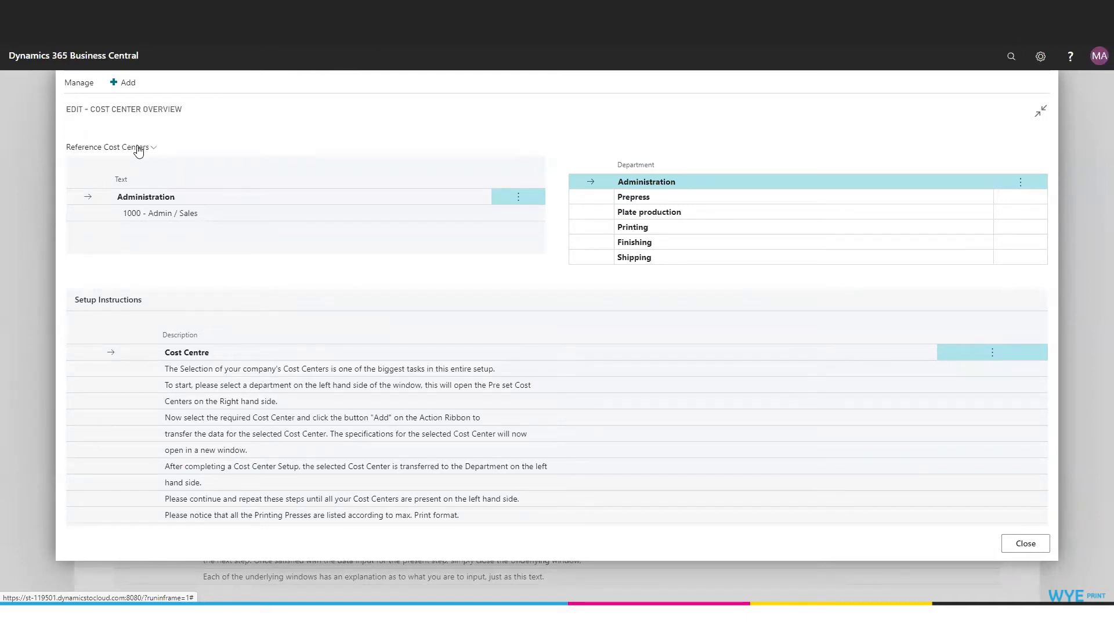
- Add the reference cost center 1000 - Admin / Sales to the Administration department, keeping its default code, text and operation
left_click(659, 184)
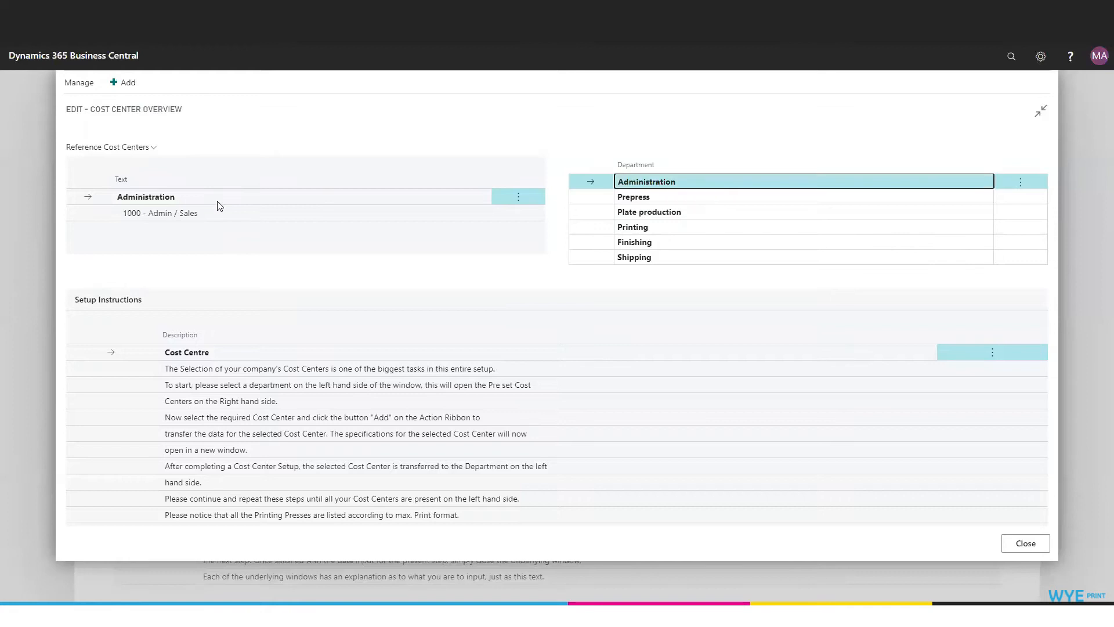
left_click(162, 215)
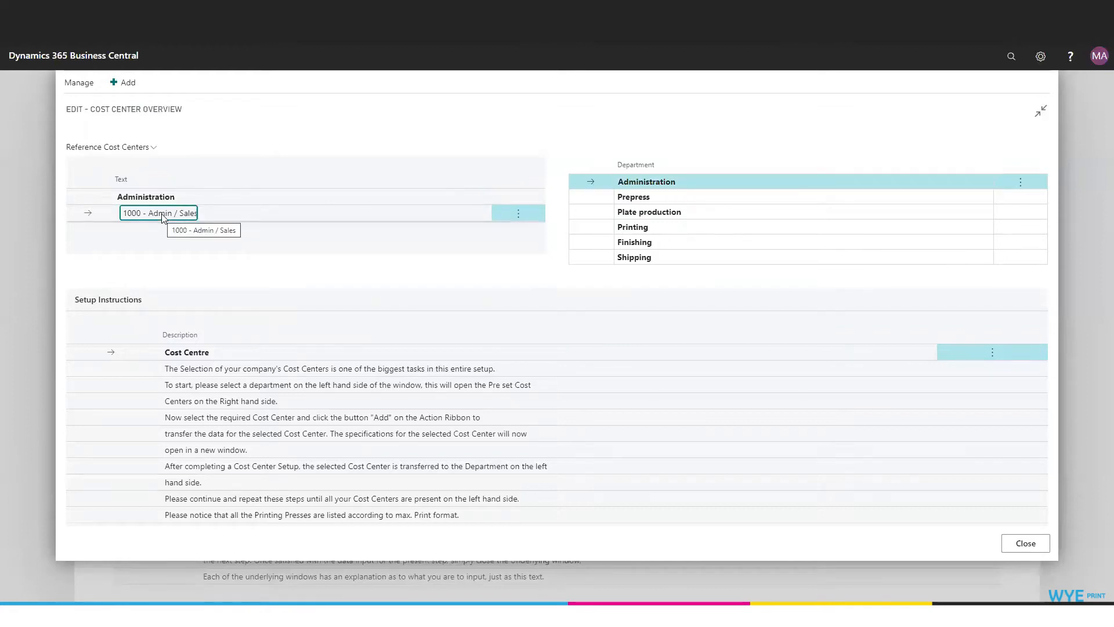
left_click(124, 83)
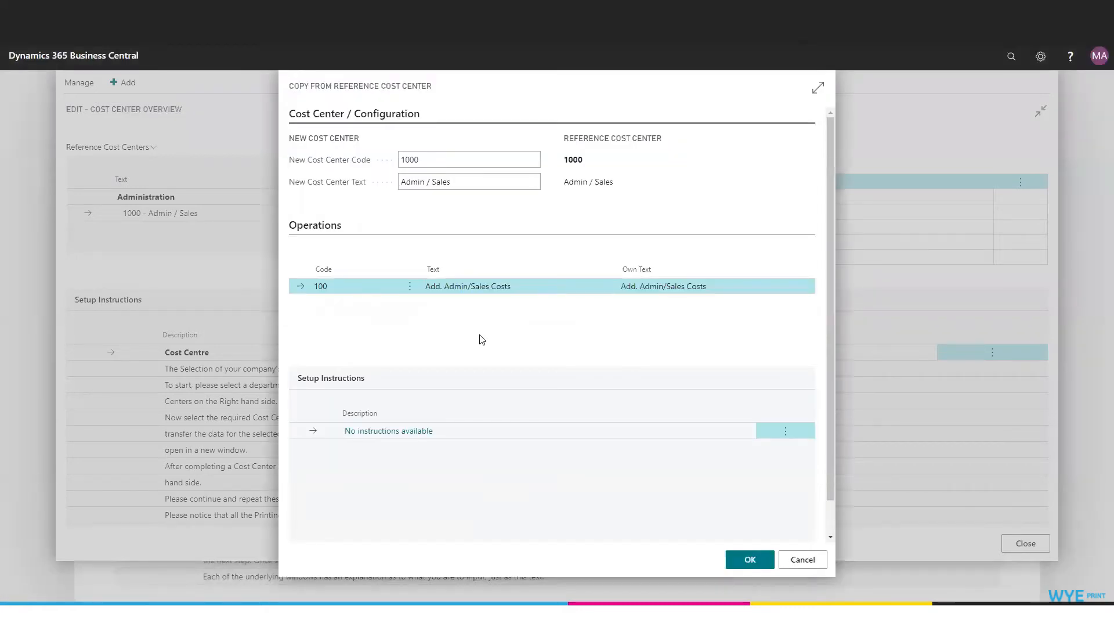
left_click(442, 165)
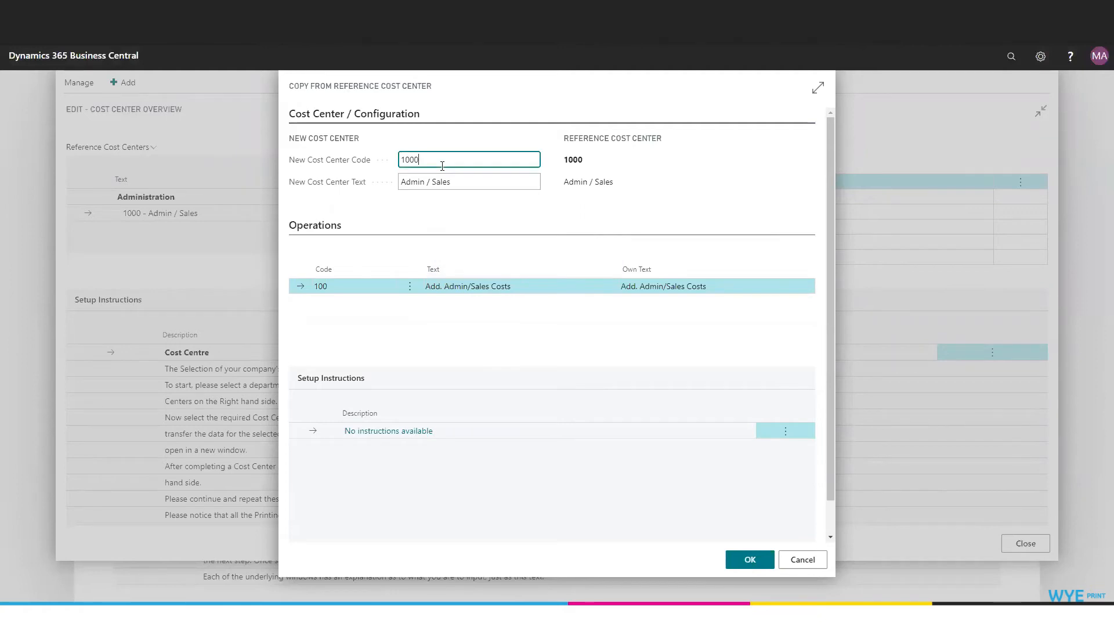
left_click(467, 186)
left_click(711, 287)
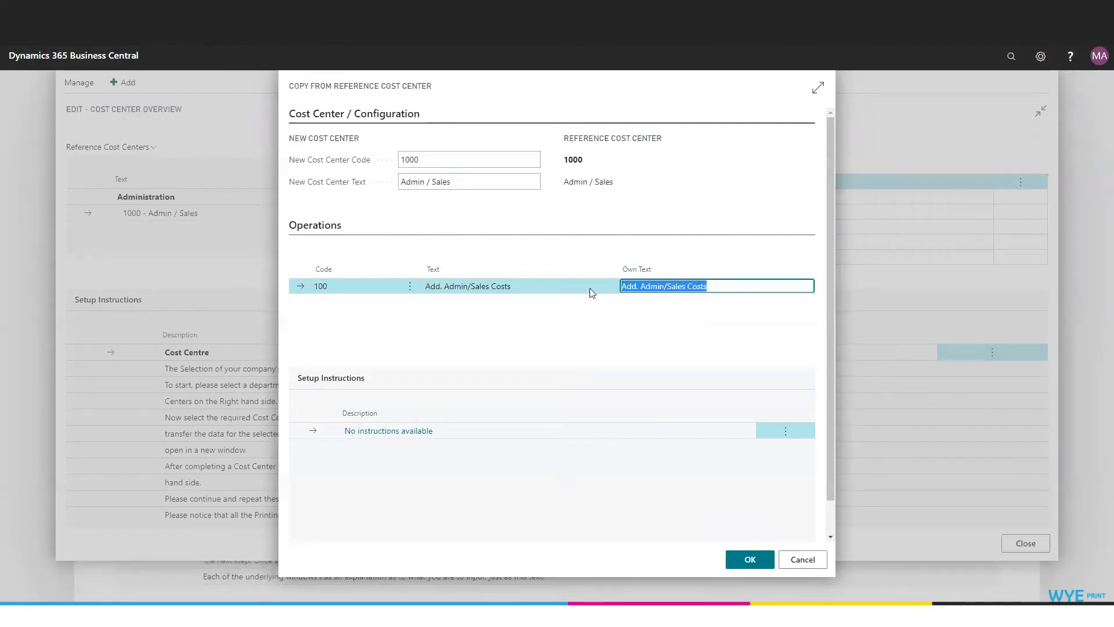
left_click(340, 286)
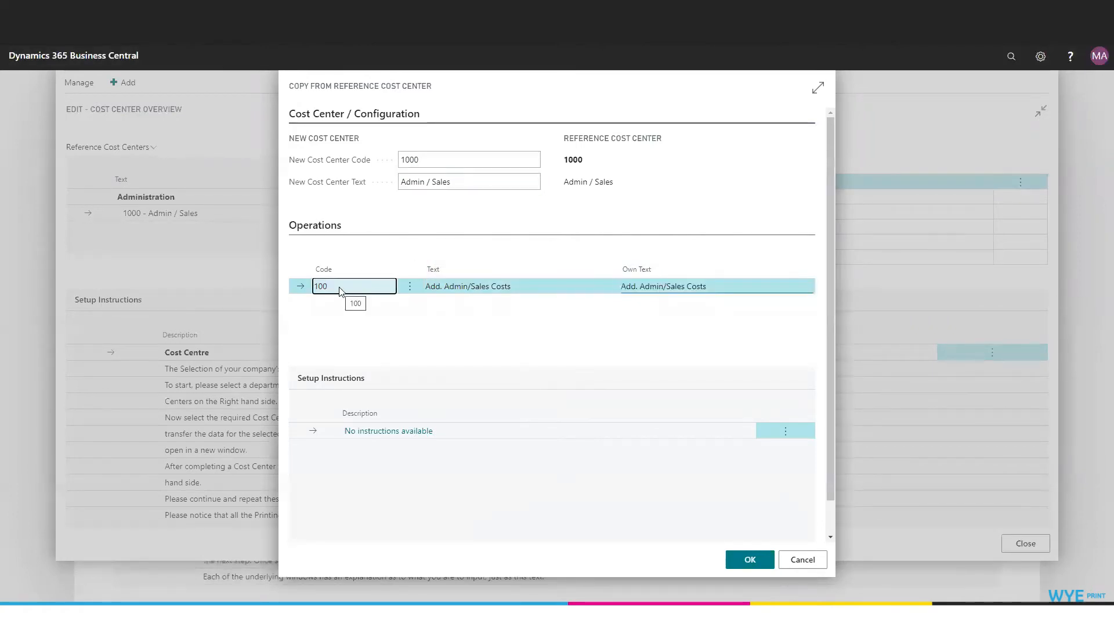
left_click(453, 288)
left_click(743, 286)
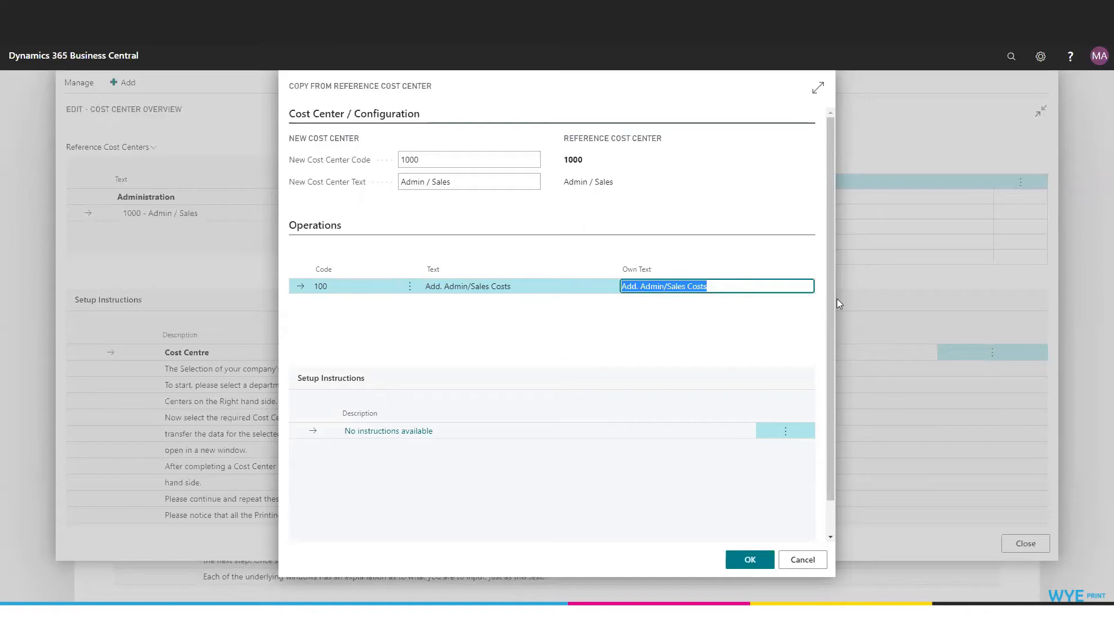
left_click(741, 558)
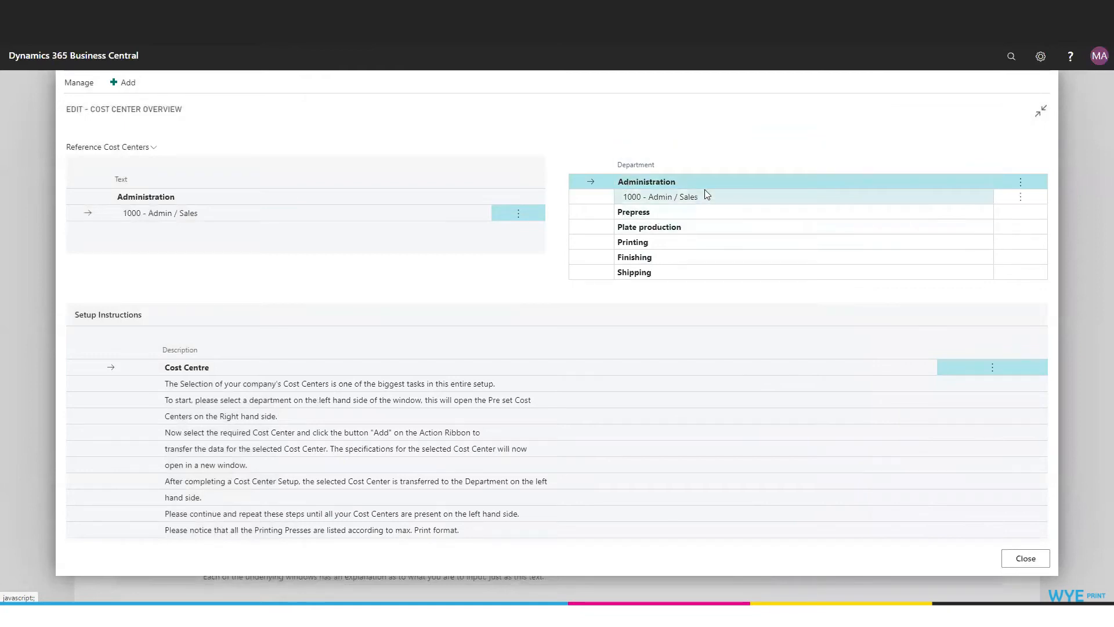
- Add the reference cost centers 3500 - Proof/Plot and 3000 - DTP operations to the Prepress department, keeping the default DTP code, text and operations
left_click(693, 218)
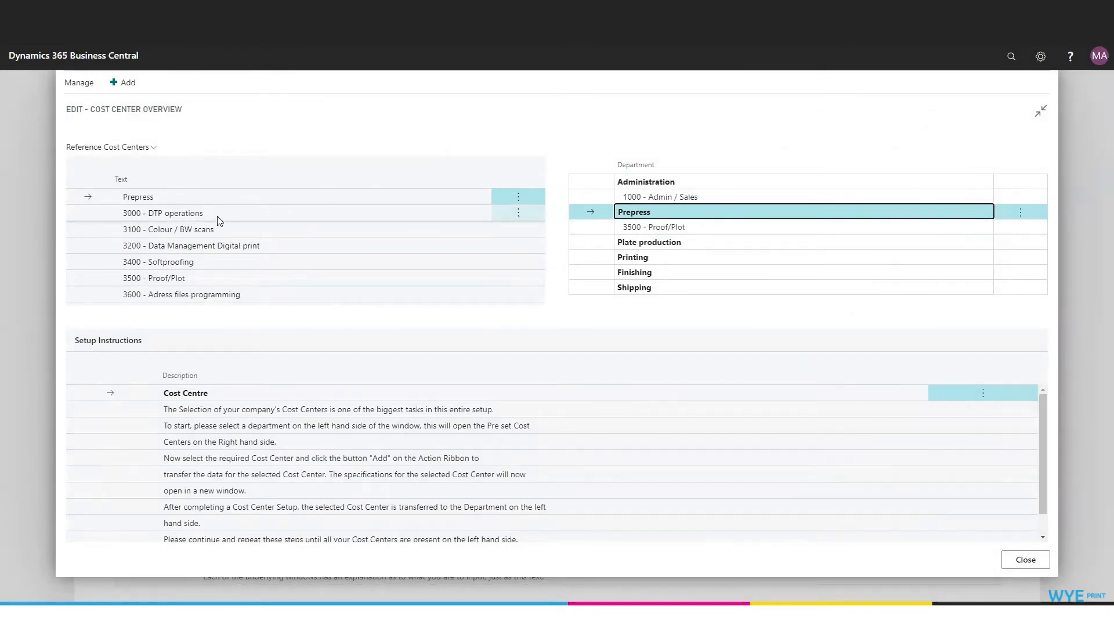
left_click(202, 214)
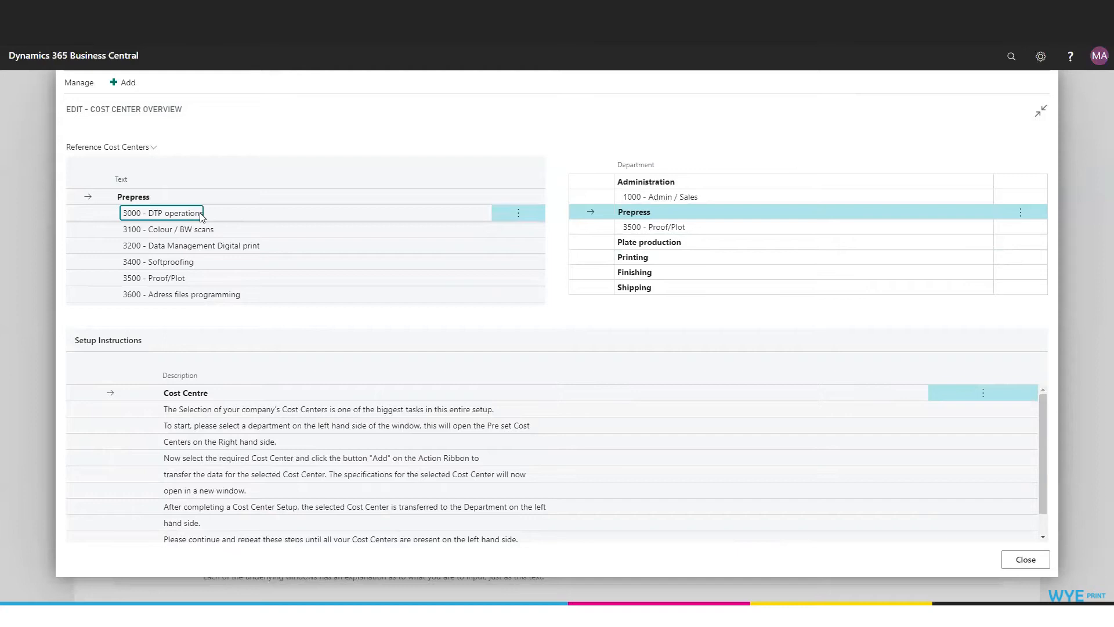
left_click(128, 82)
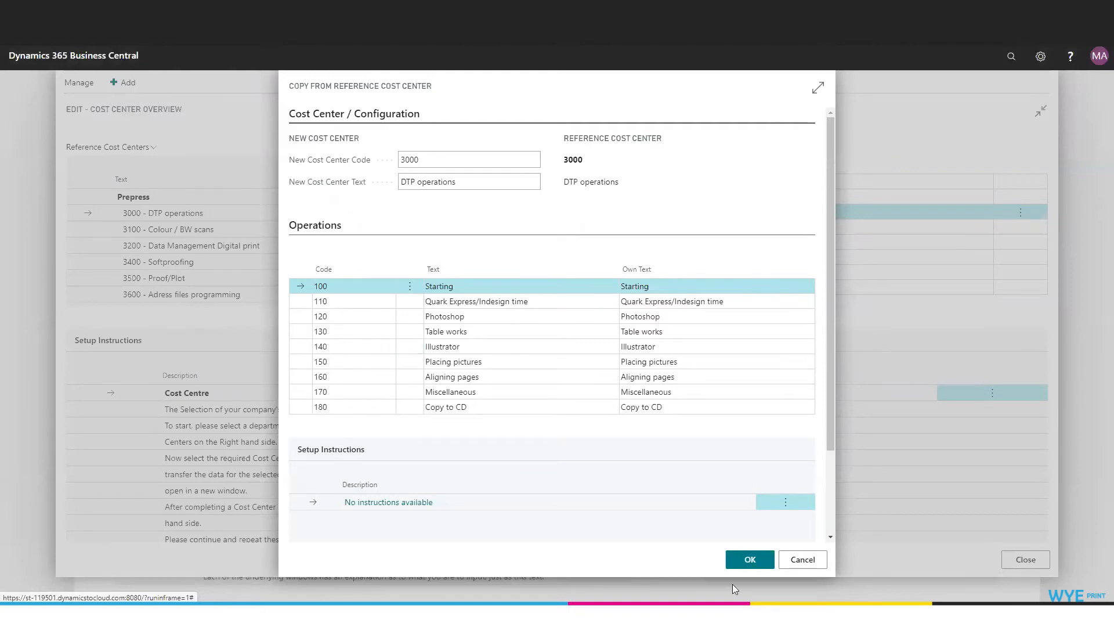
left_click(750, 561)
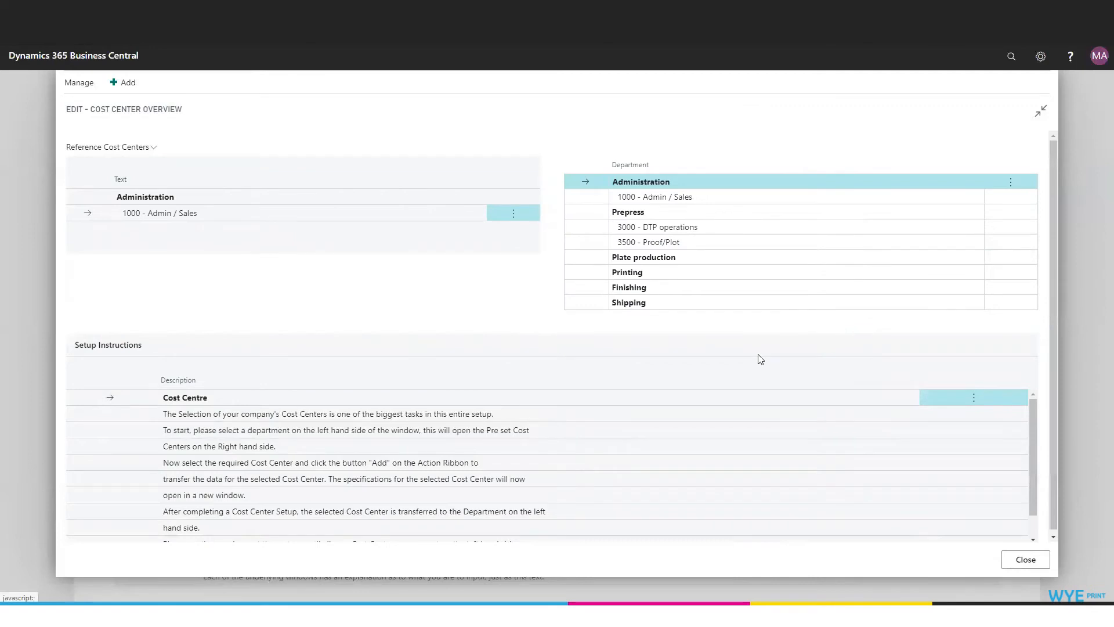
- Add cost centers 4000 - CTP Plate 36.22x51.97 XL, 5050 - Speedmaster XL 75, 7830 - Three Knife Trimmer and 9000 - Shipping to their matching departments
left_click(668, 257)
scroll(289, 264, "down", 2)
double_click(129, 256)
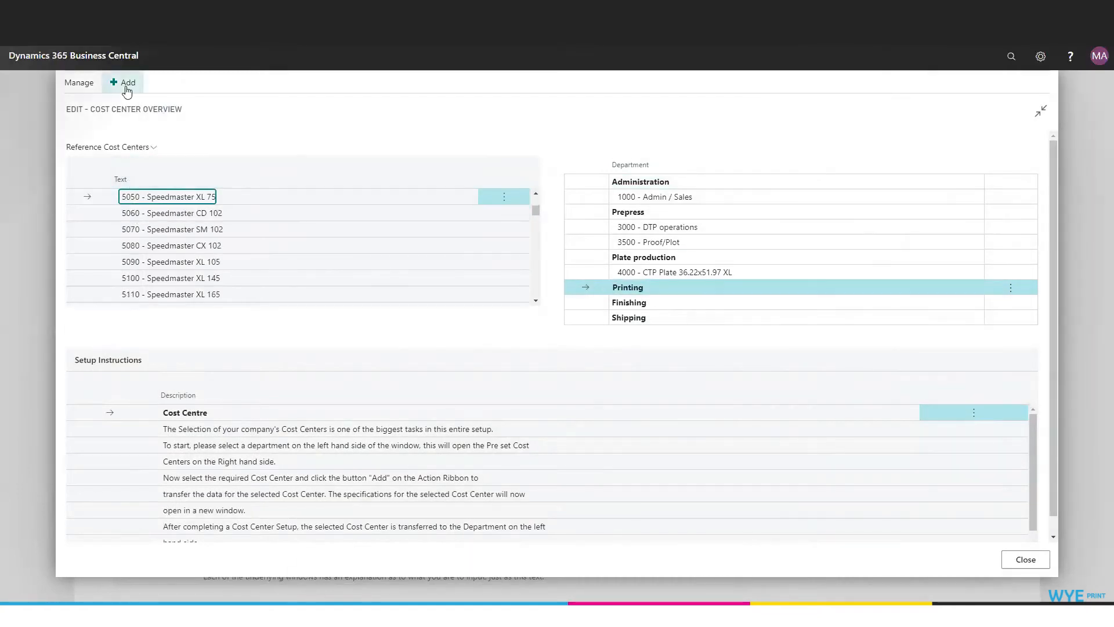
left_click(125, 83)
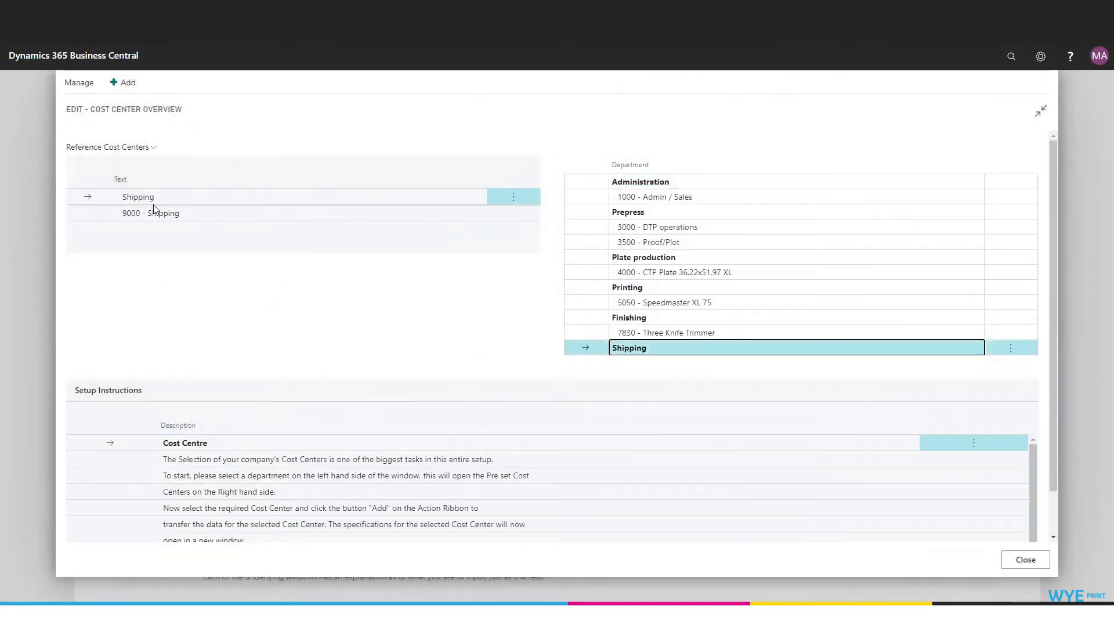
left_click(154, 215)
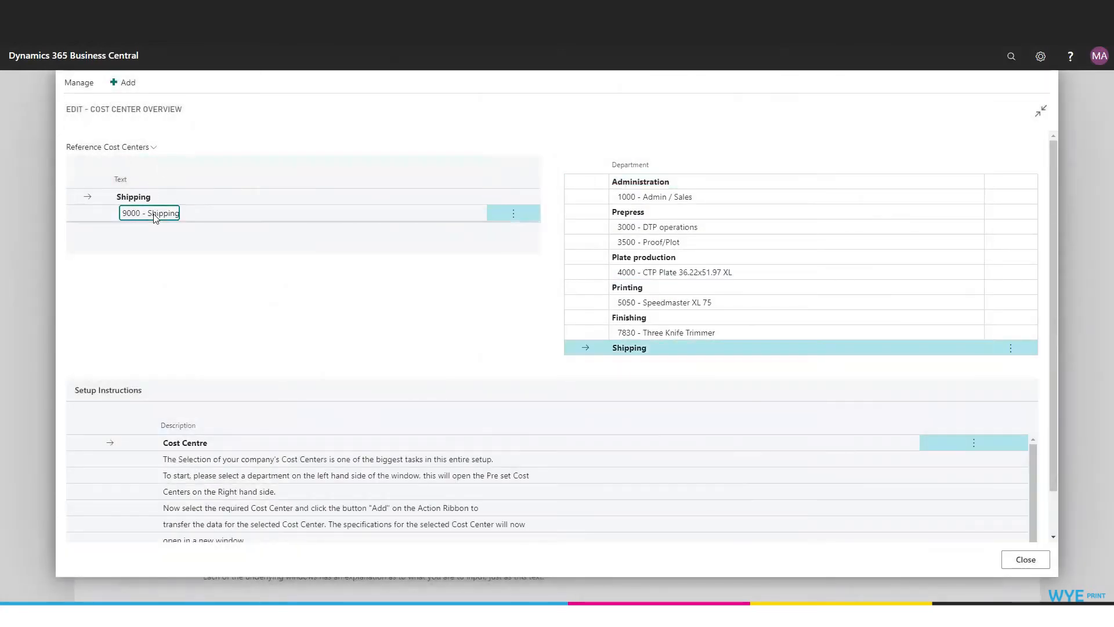
left_click(132, 85)
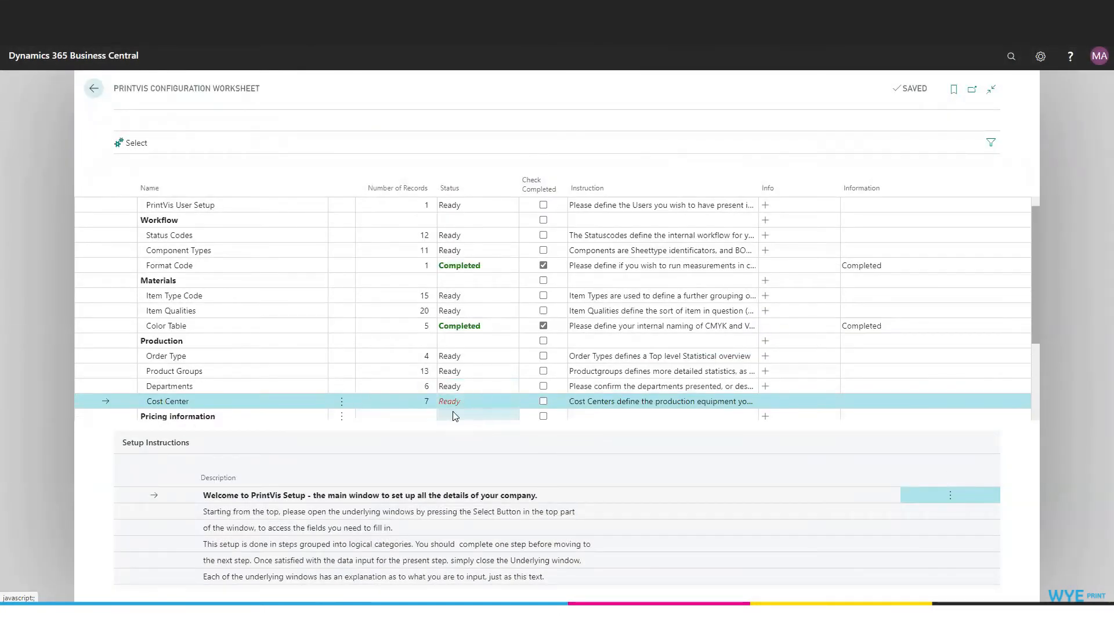
- Open the Cost Center Rates setup under Pricing information and enlarge it to show all rate columns
scroll(294, 263, "down", 3)
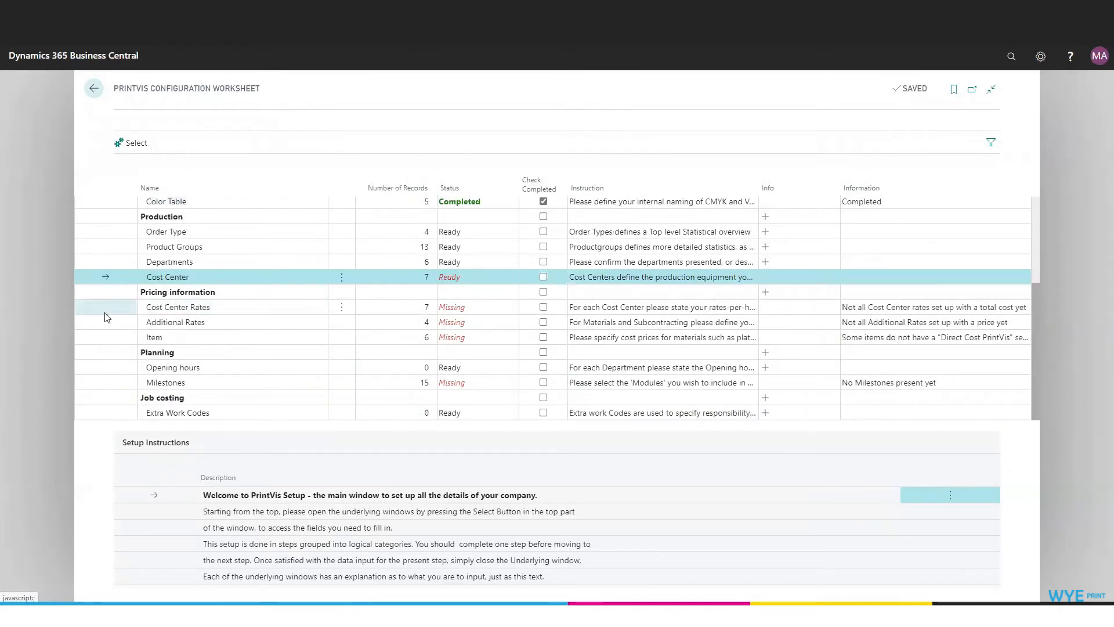
left_click(106, 317)
left_click(132, 144)
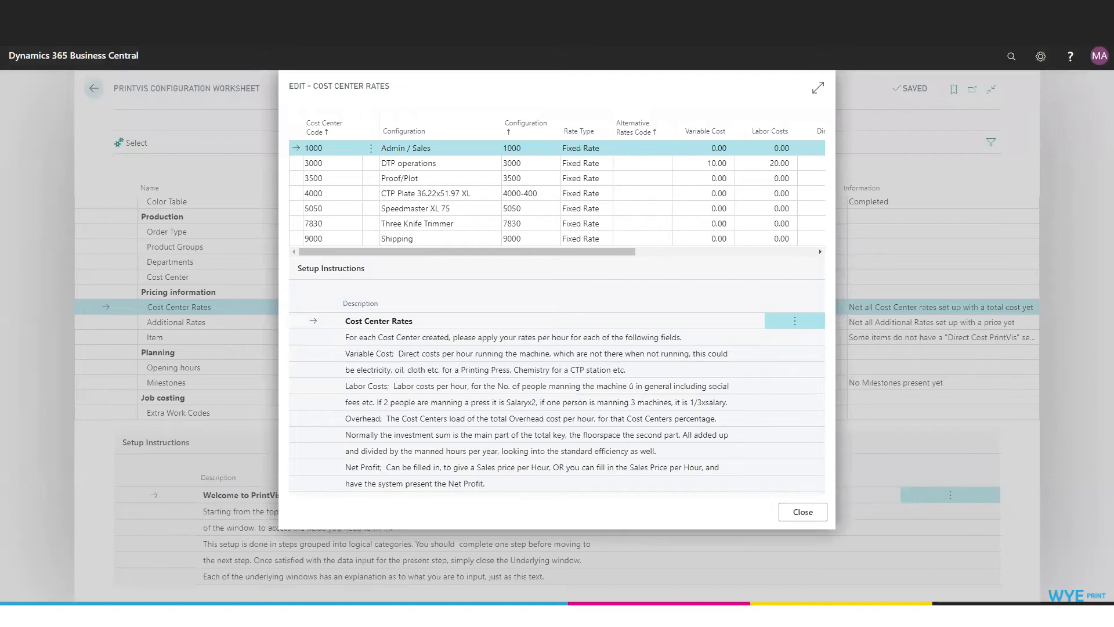
left_click(818, 89)
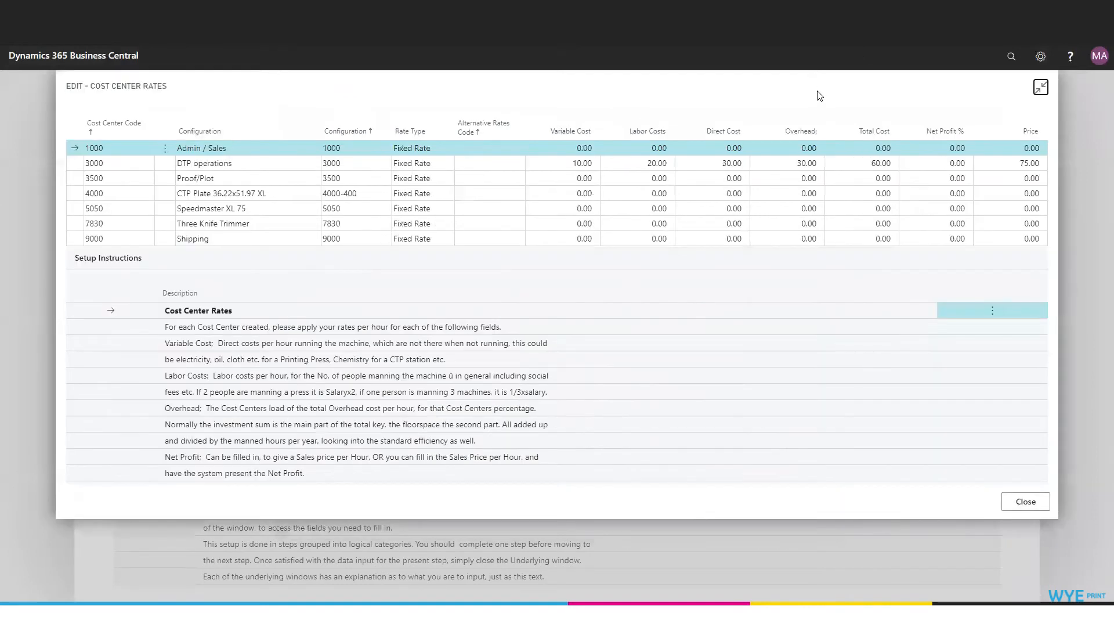
mouse_move(784, 116)
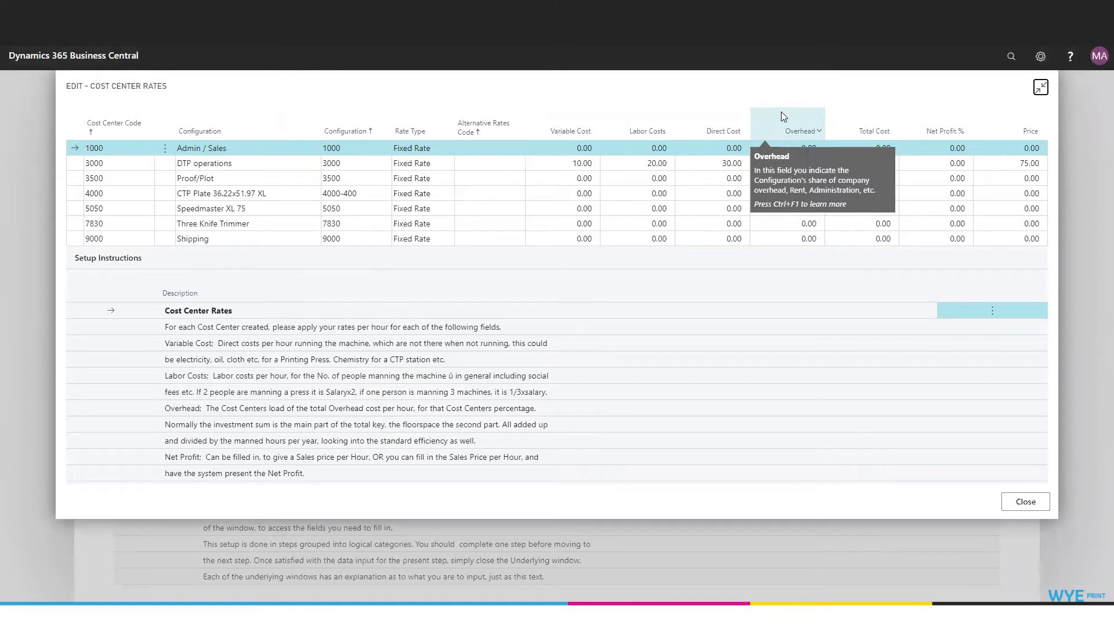
- Set the Admin / Sales rates to variable cost 5, labor costs 15, overhead 5 and net profit 5%, and close the rates setup
left_click(569, 151)
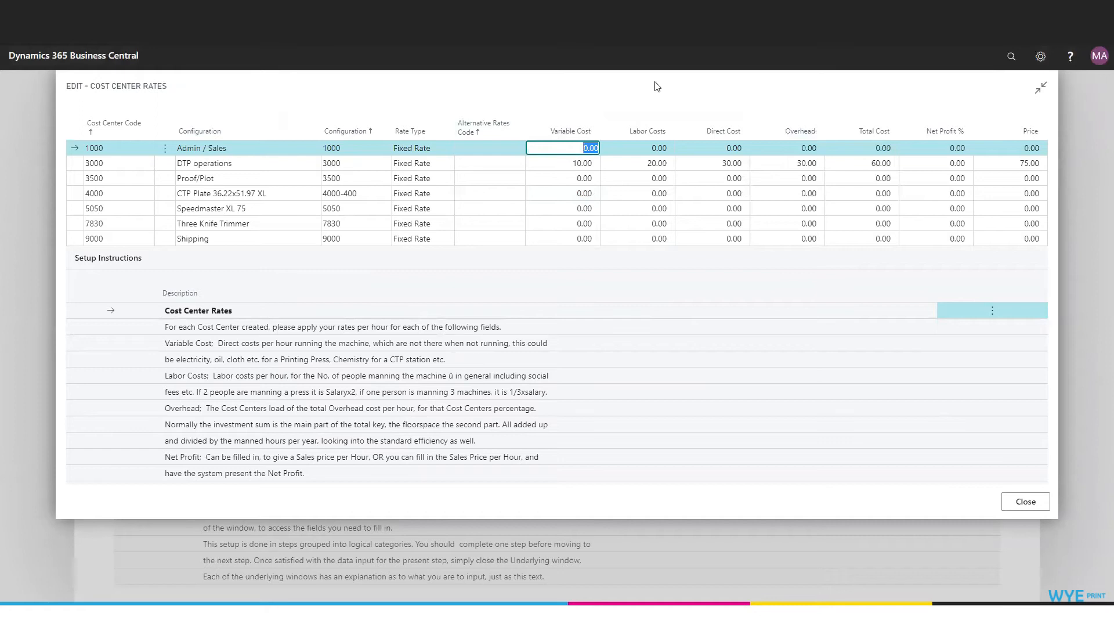
type("5")
key("Tab")
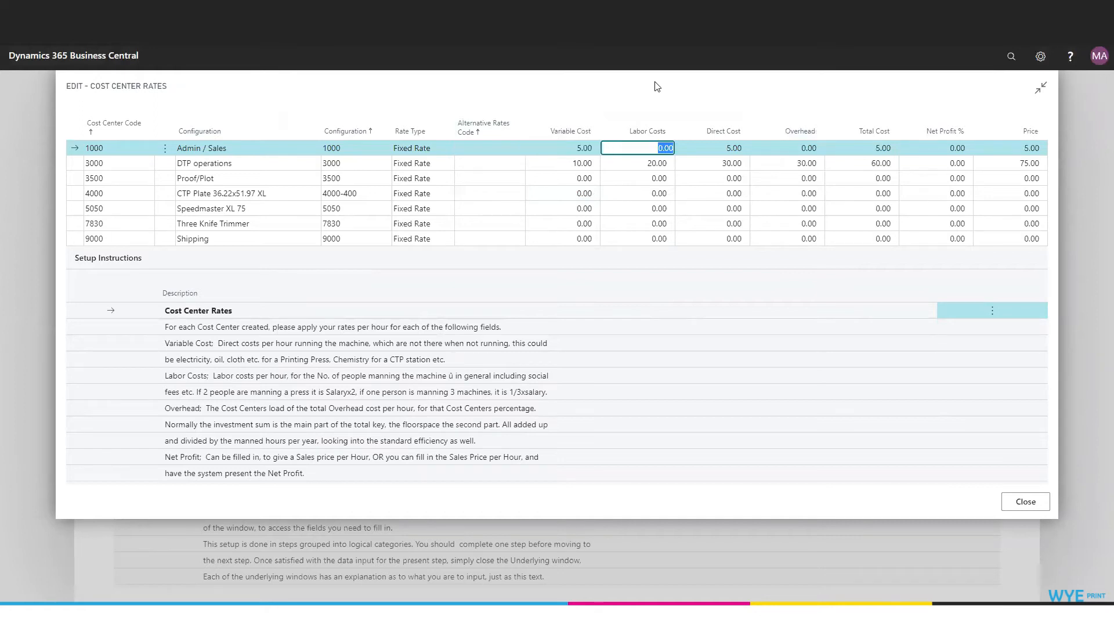
type("15")
key("Tab")
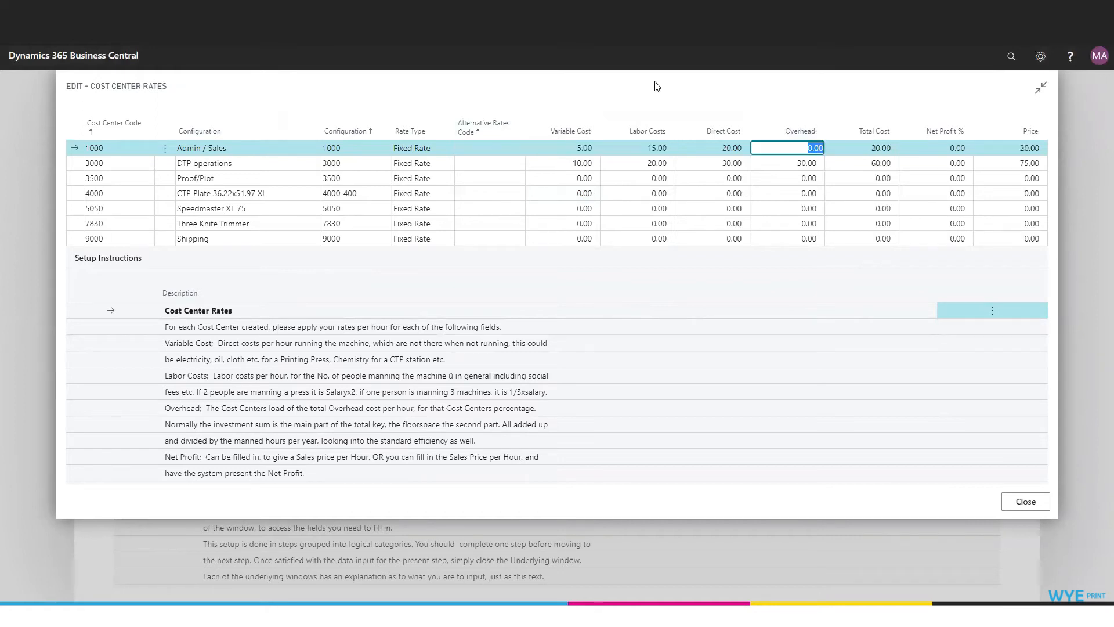
type("5")
key("Tab")
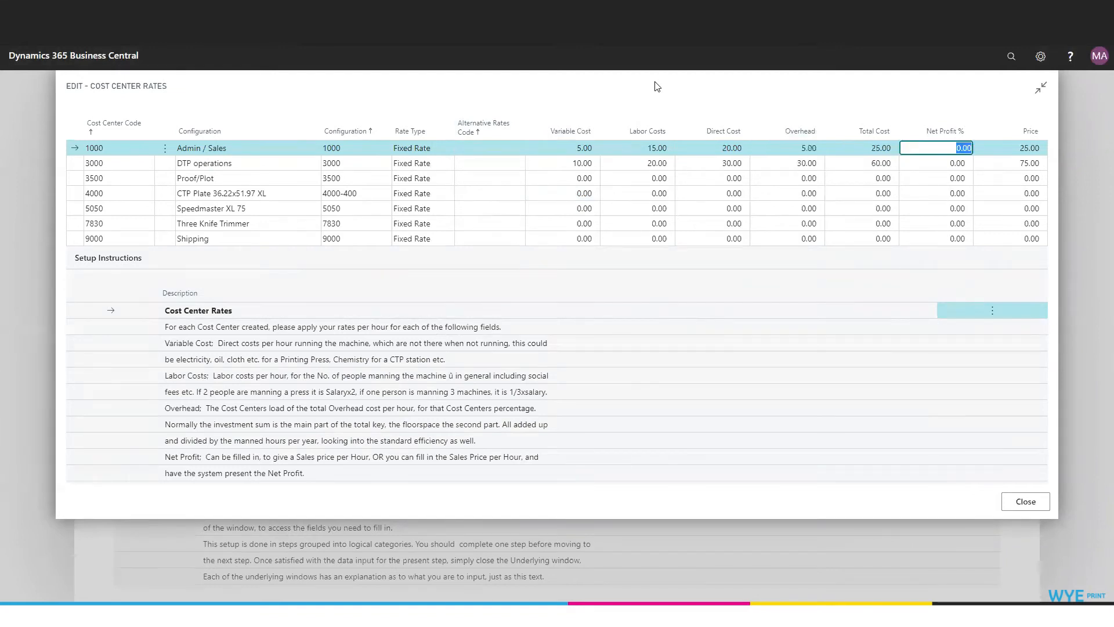
type("5")
key("Tab")
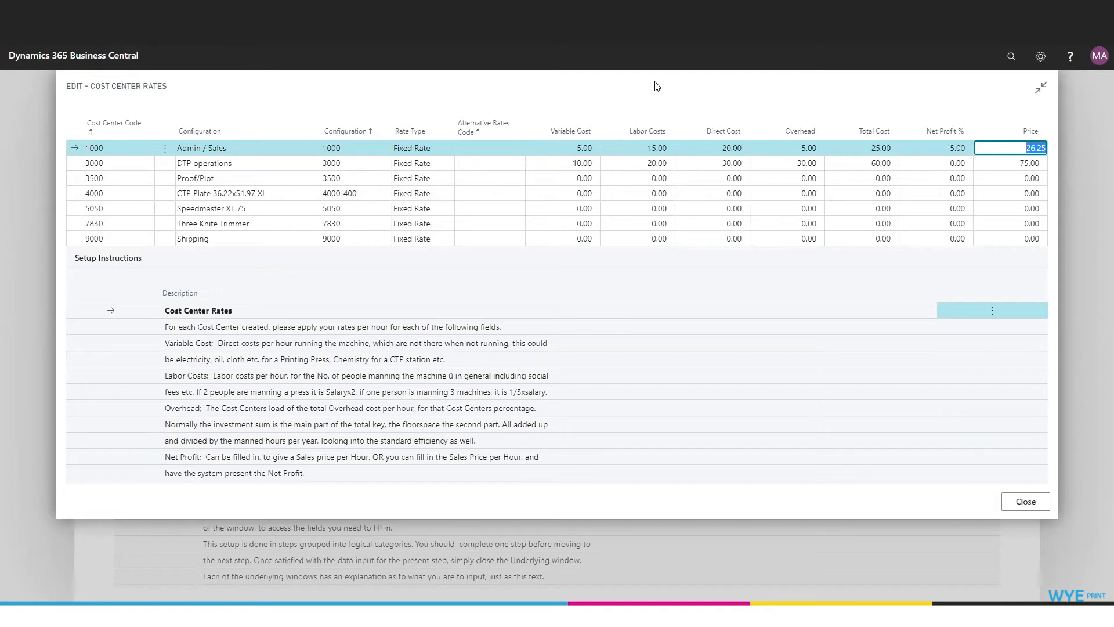
left_click(1022, 502)
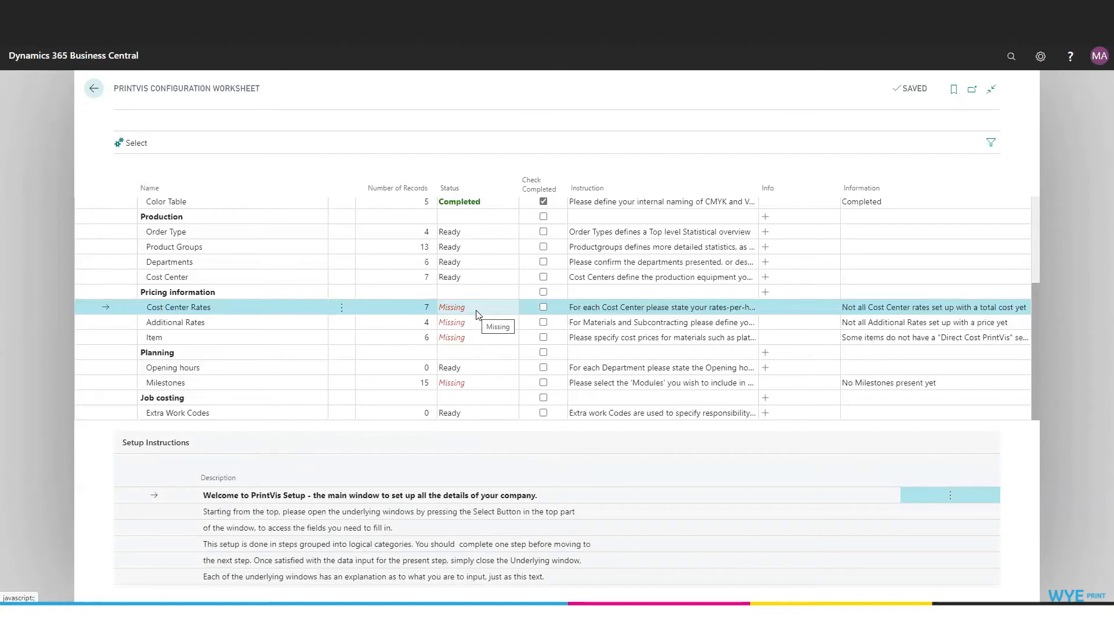
- Open the Additional Rates setup and set the overhead rate to 5 for materials and 10 for sub-contracting
left_click(184, 323)
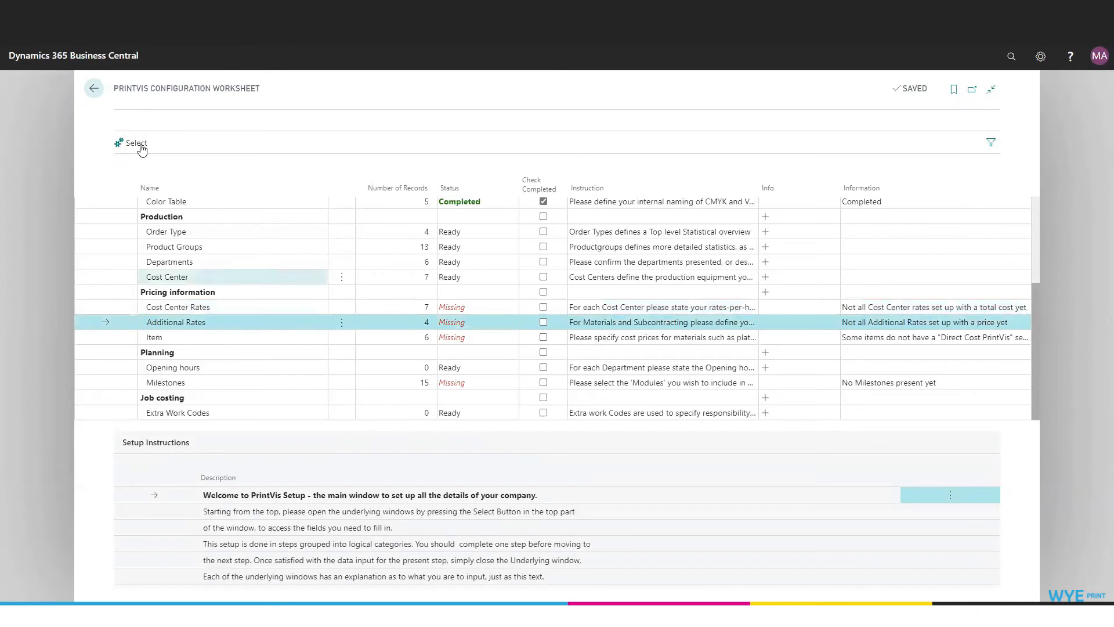
left_click(138, 150)
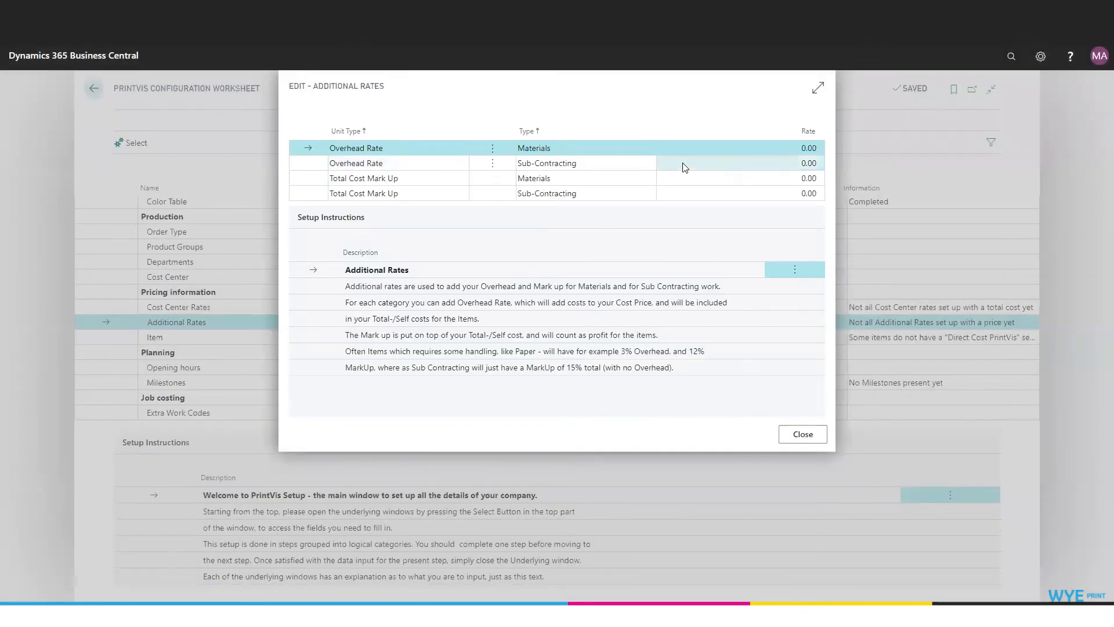
left_click(804, 150)
type("5")
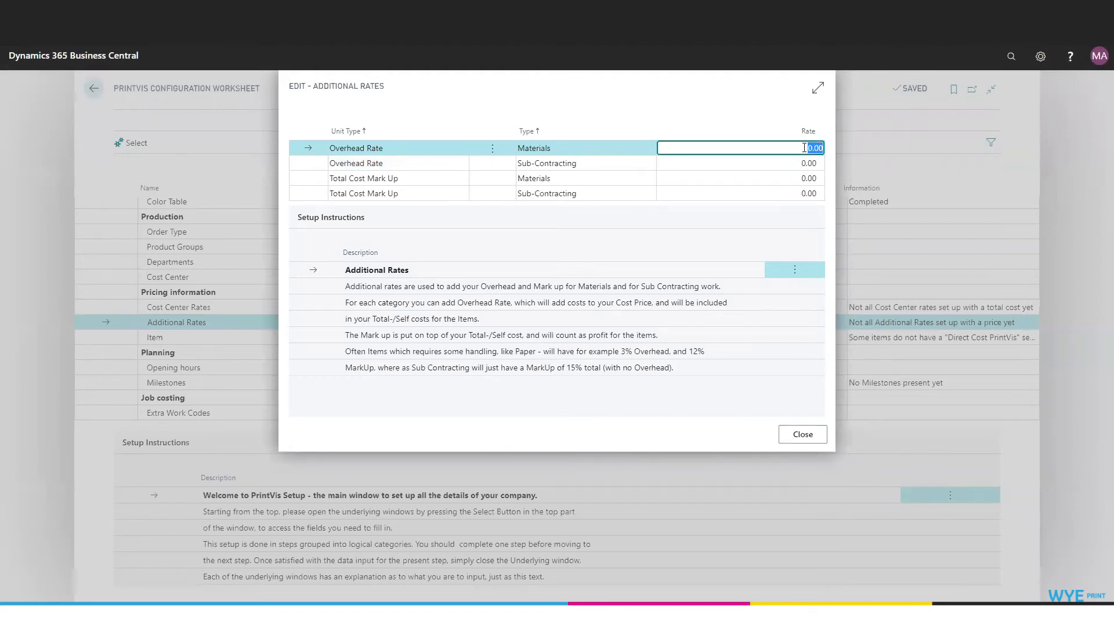
key("Return")
left_click(814, 164)
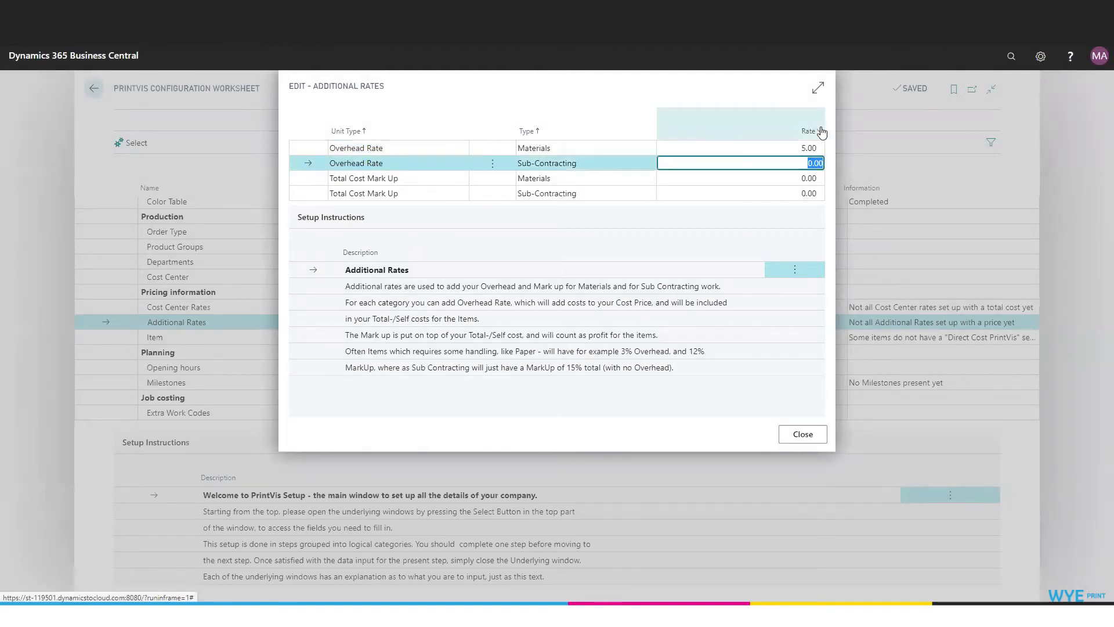
type("10")
key("Return")
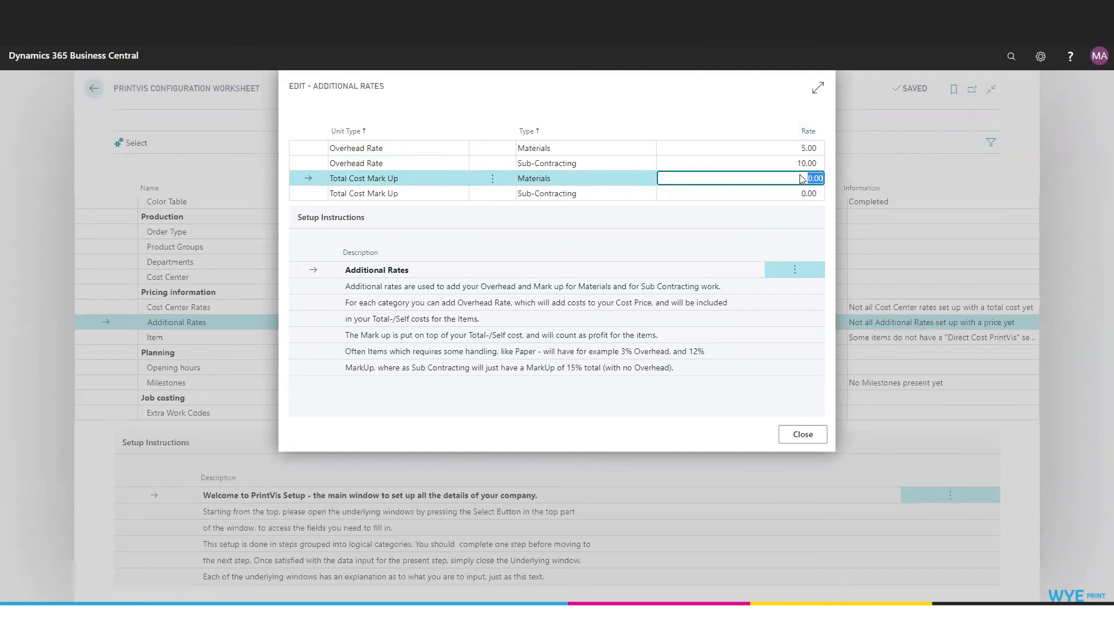
- Set the total cost mark up to 5 for materials and 10 for sub-contracting, and close the additional rates
type("5")
key("Return")
left_click(807, 194)
type("10")
key("Return")
left_click(787, 433)
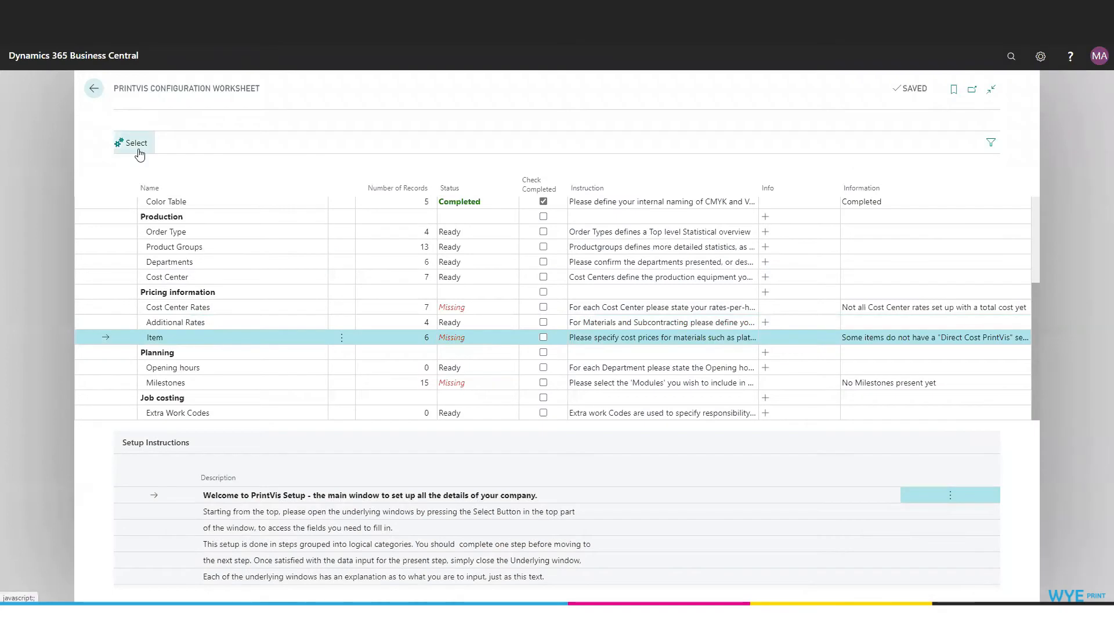
- Open the Item setup and set the direct cost of the Standard size Box to 2
left_click(138, 149)
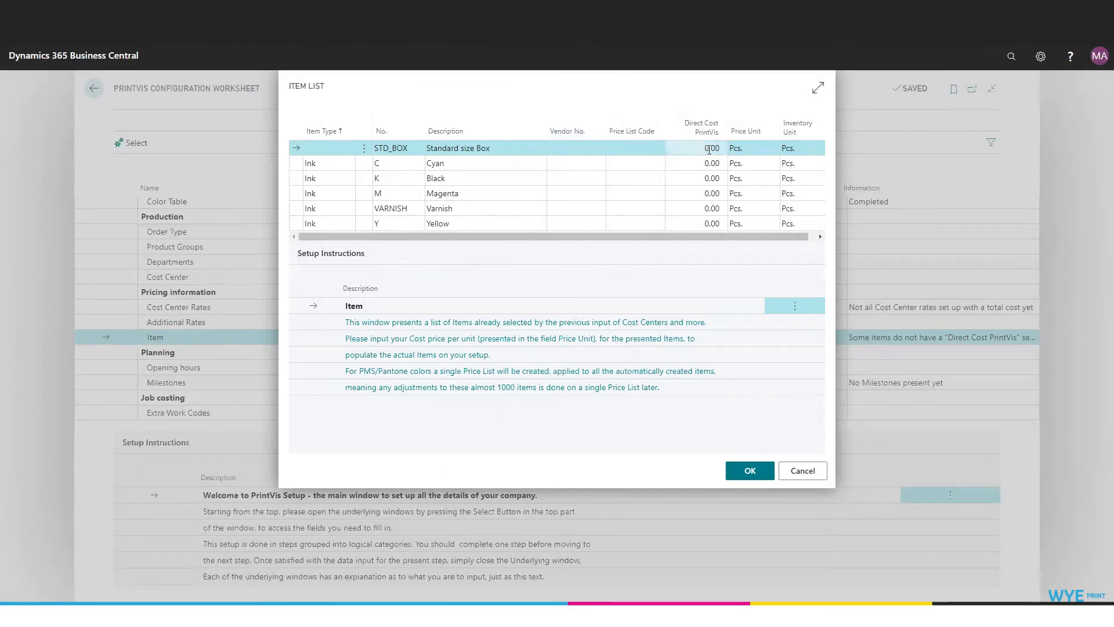
left_click(705, 150)
type("2")
key("Return")
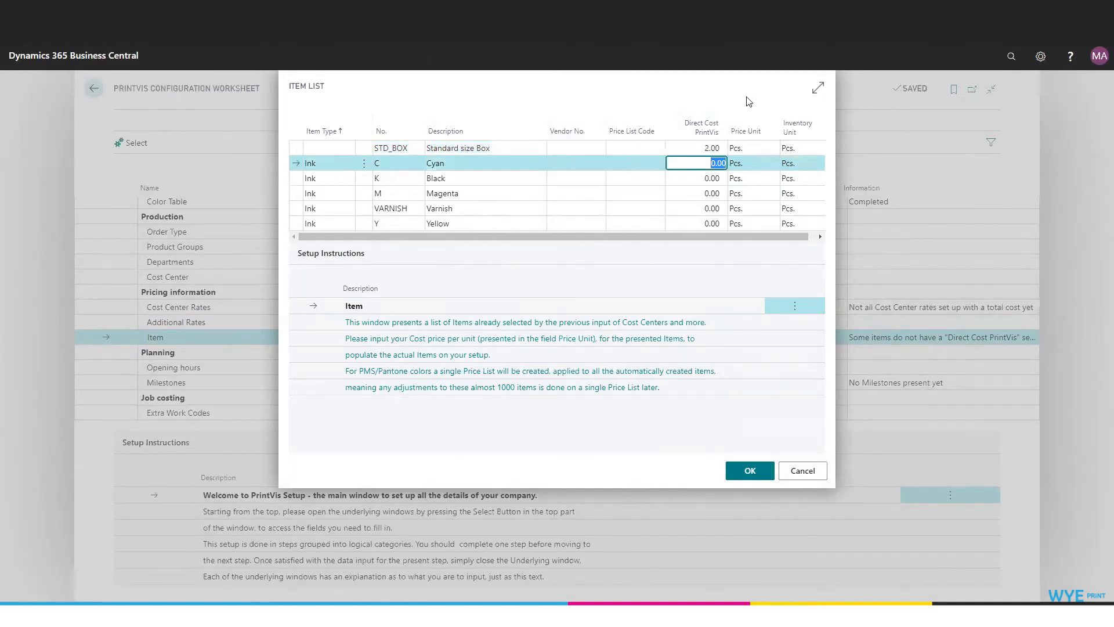
- Set the direct cost to 5 for Cyan and Black and to 6 for Magenta, Varnish and Yellow
type("5")
key("Return")
type("5")
key("Return")
type("6")
key("Return")
type("6")
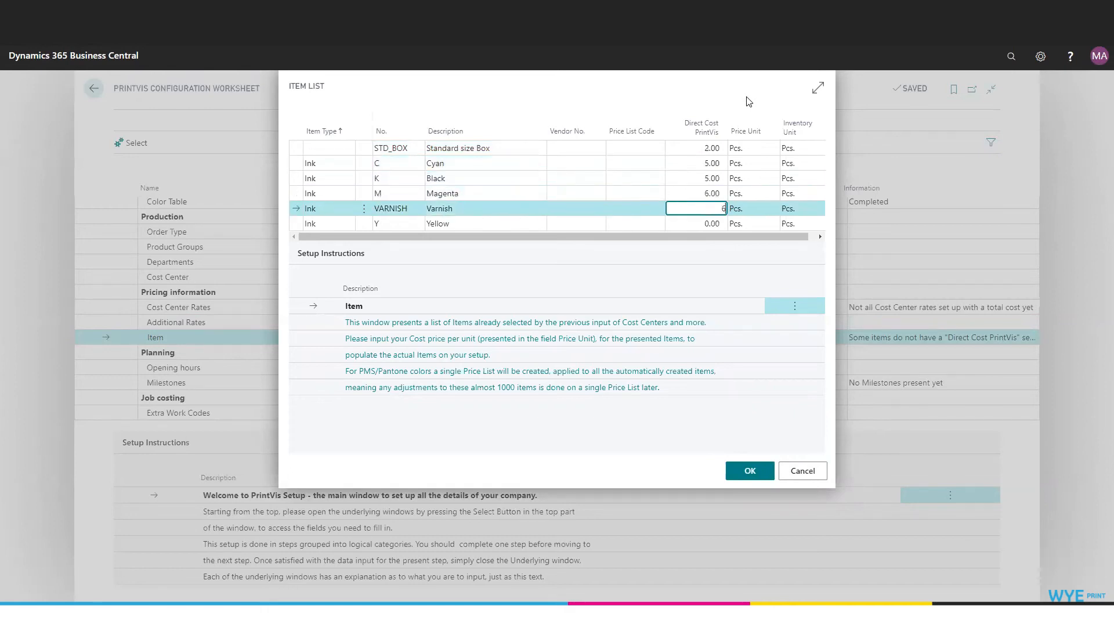
key("Return")
type("6")
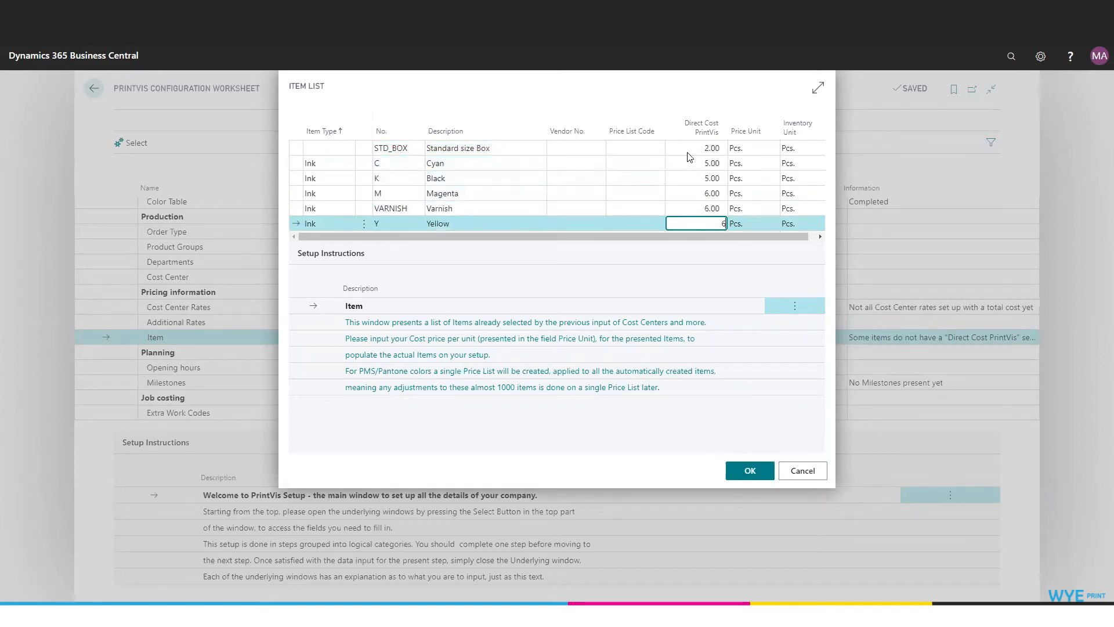
- Change the price unit of the Cyan, Black, Magenta, Varnish and Yellow ink items to lbs
left_click(765, 165)
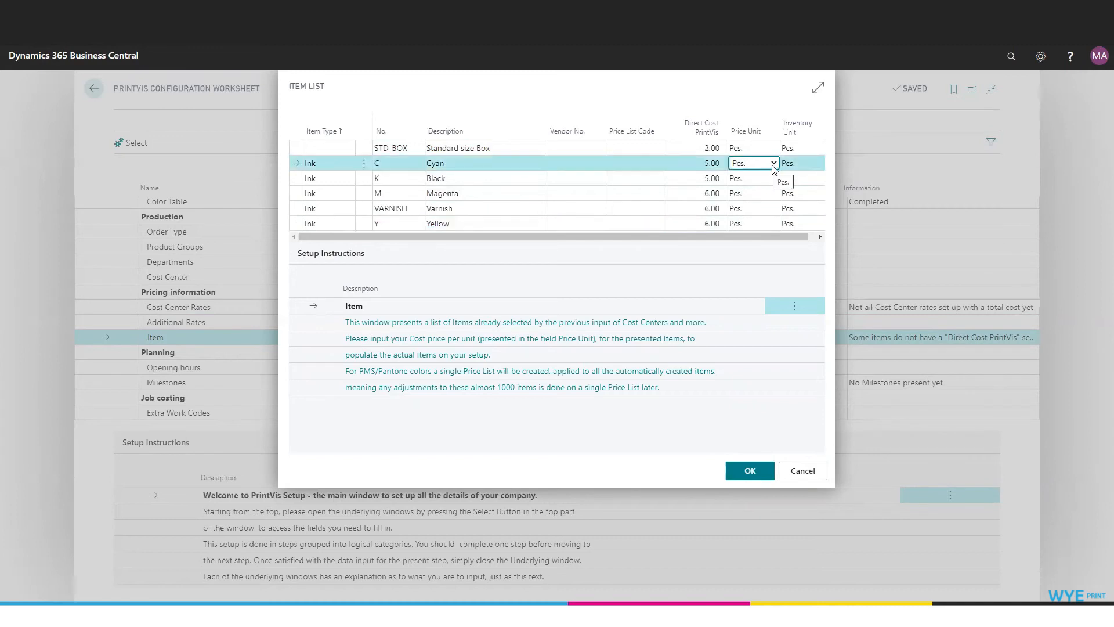
left_click(774, 166)
left_click(752, 201)
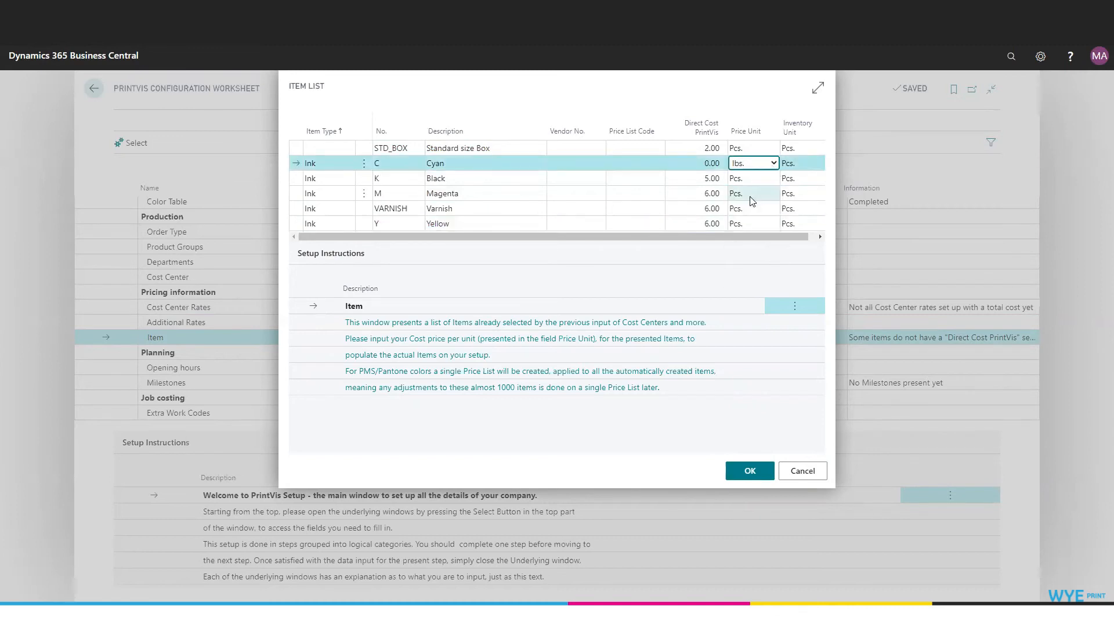
left_click(774, 178)
left_click(774, 179)
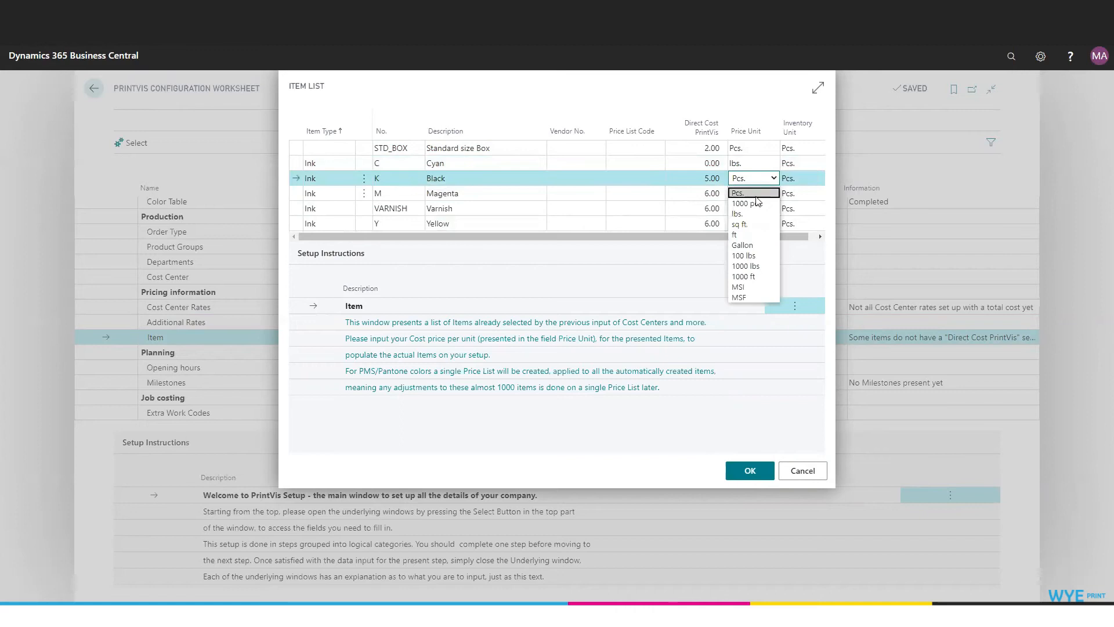
left_click(748, 213)
left_click(766, 193)
left_click(774, 194)
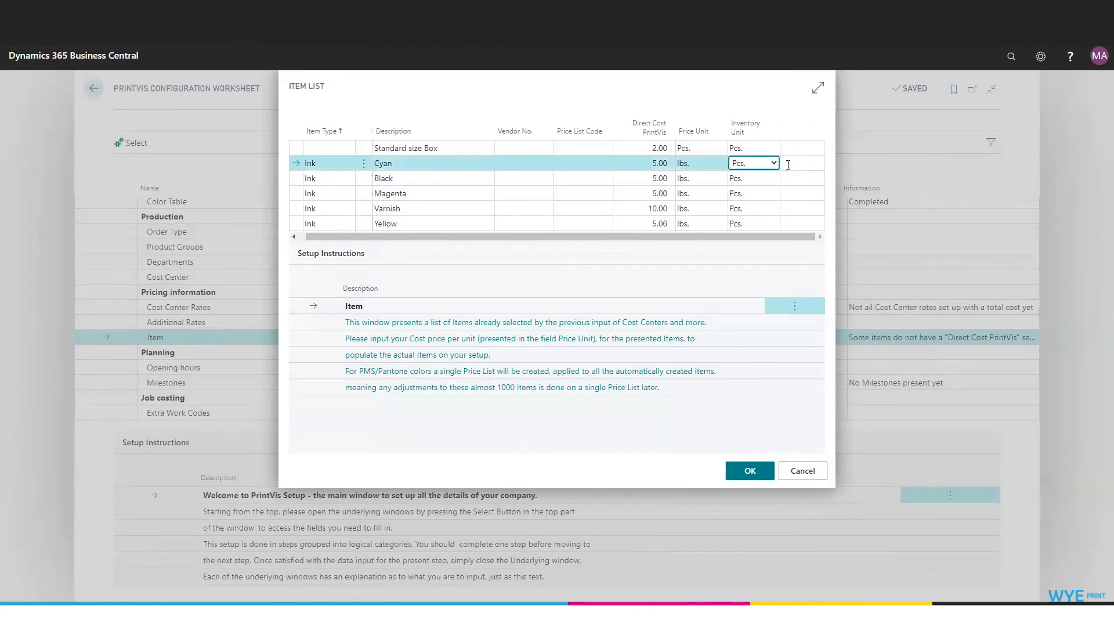
- Change the inventory unit of the Cyan, Black, Magenta, Varnish and Yellow ink items to lbs
left_click(774, 163)
left_click(776, 182)
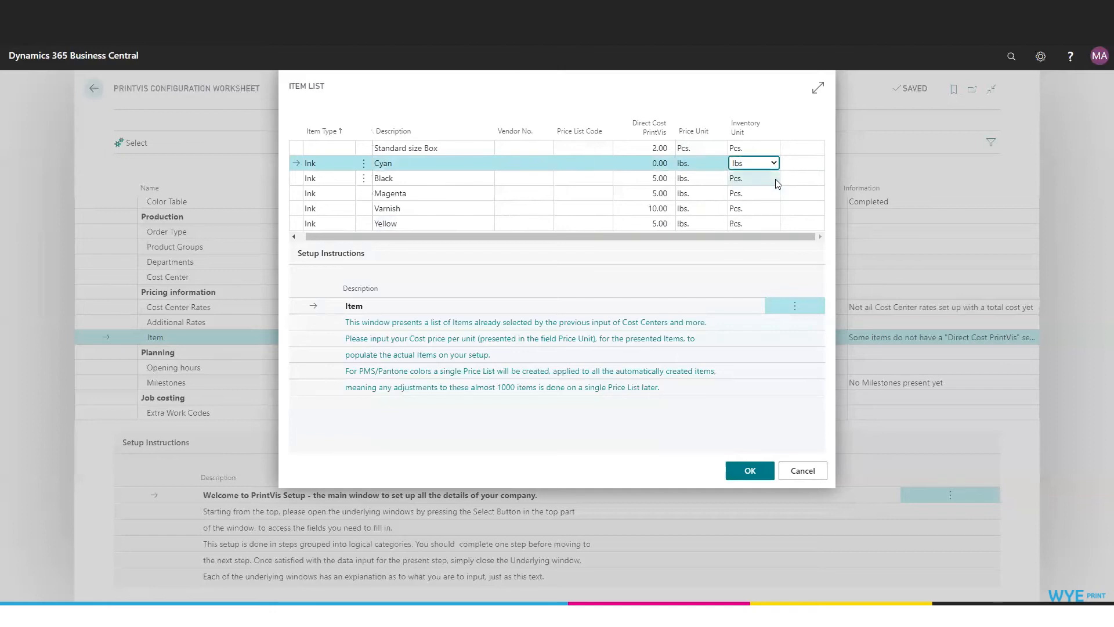
left_click(777, 180)
left_click(774, 178)
left_click(748, 203)
left_click(774, 197)
left_click(774, 195)
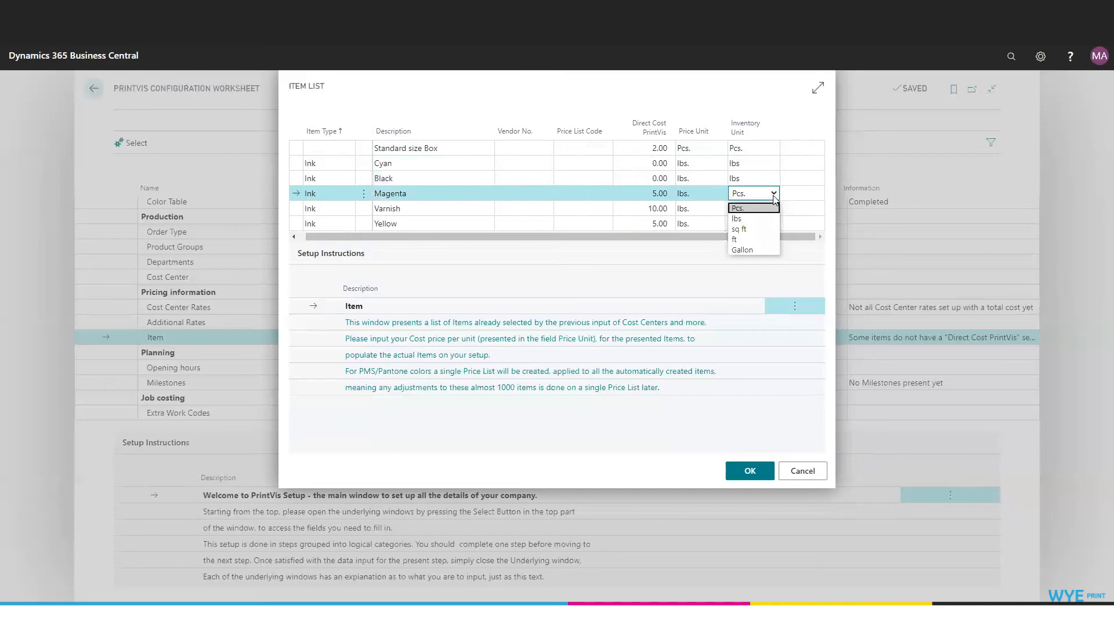
left_click(763, 219)
left_click(774, 210)
left_click(774, 210)
left_click(762, 223)
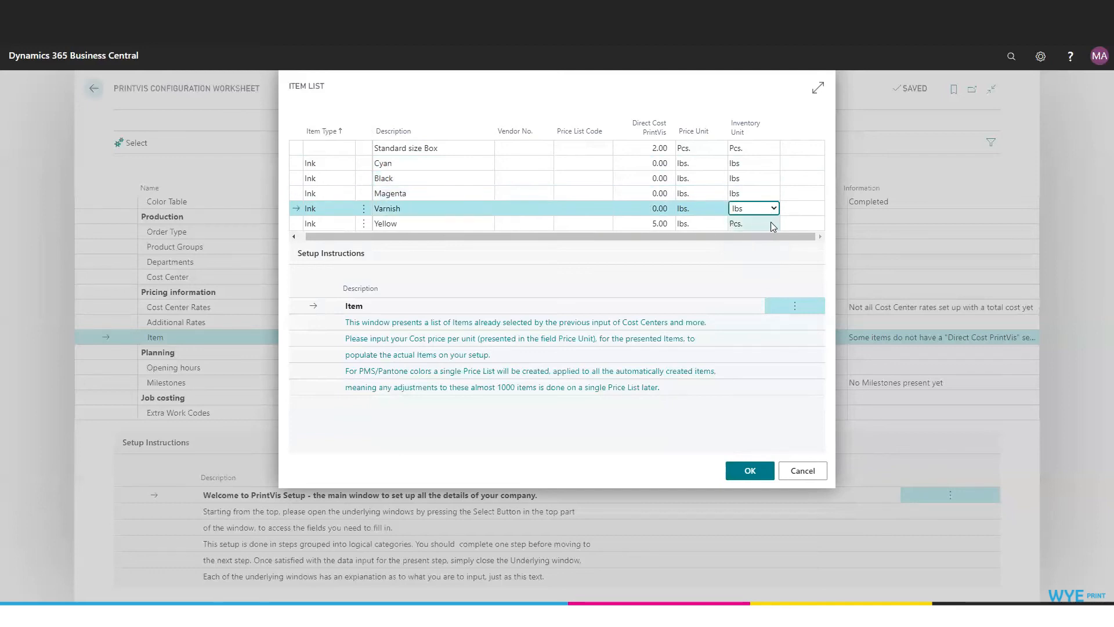
left_click(774, 225)
left_click(774, 224)
left_click(749, 247)
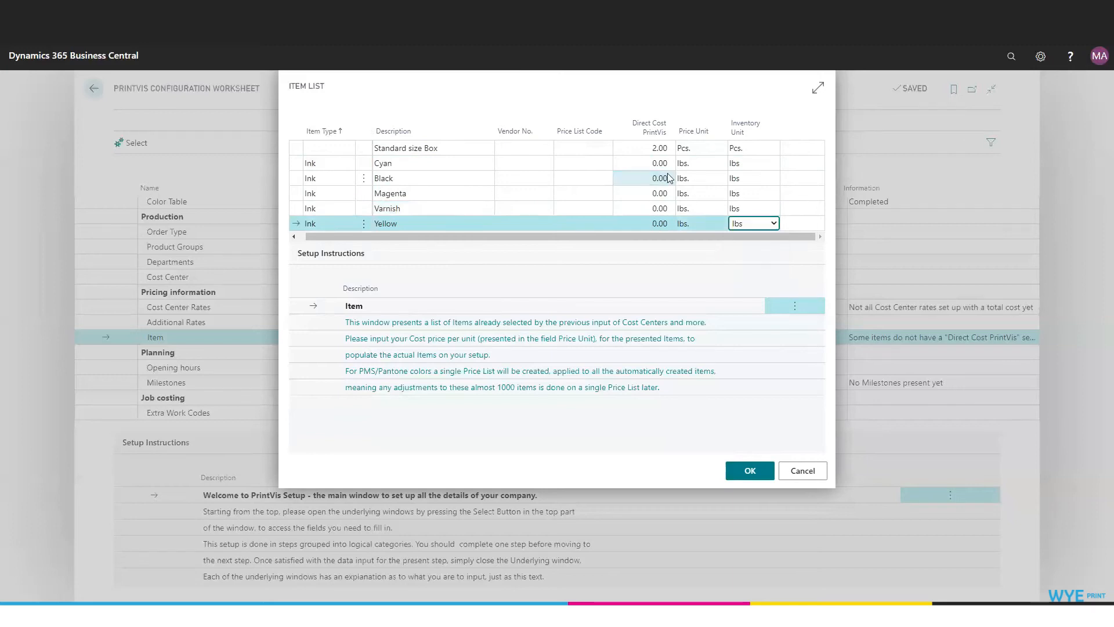
- Re-enter the direct cost as 5 for Cyan, Black, Magenta and Yellow and 10 for Varnish, and confirm the item list
left_click(664, 164)
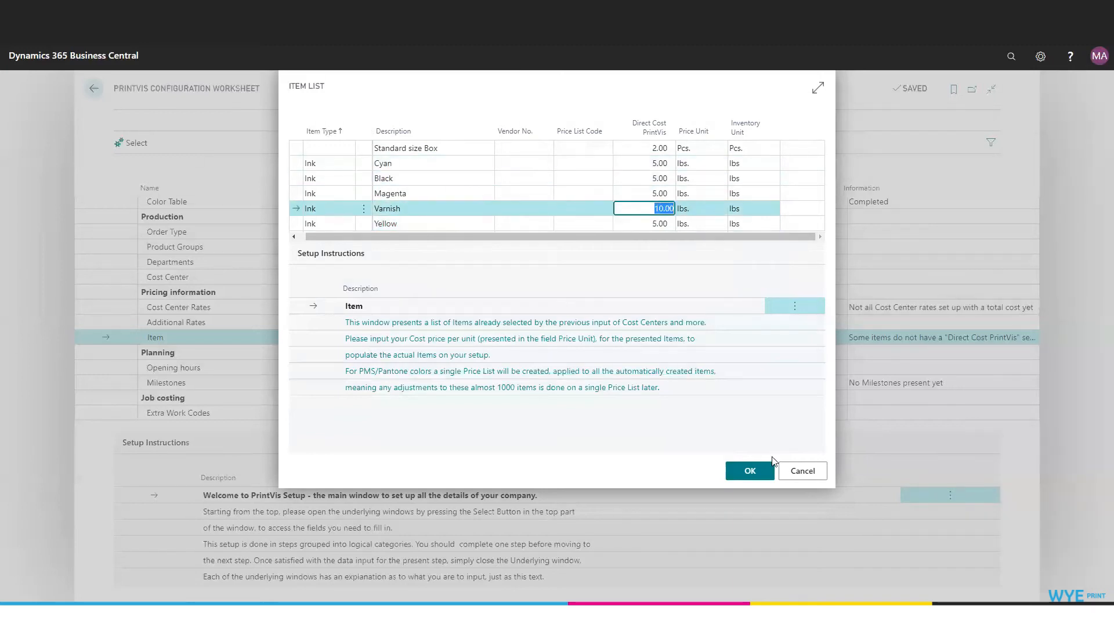
left_click(752, 474)
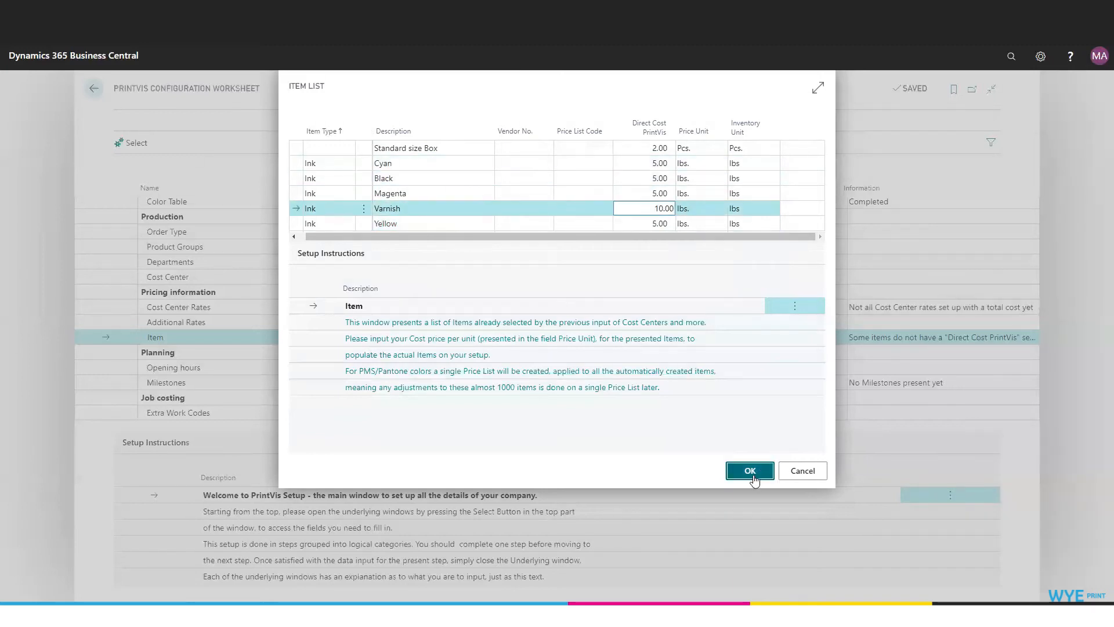
- Open the Opening hours setup and set the Monday start time to 8:00 AM for Administration and 6:00 AM for Prepress and Plate production
left_click(111, 370)
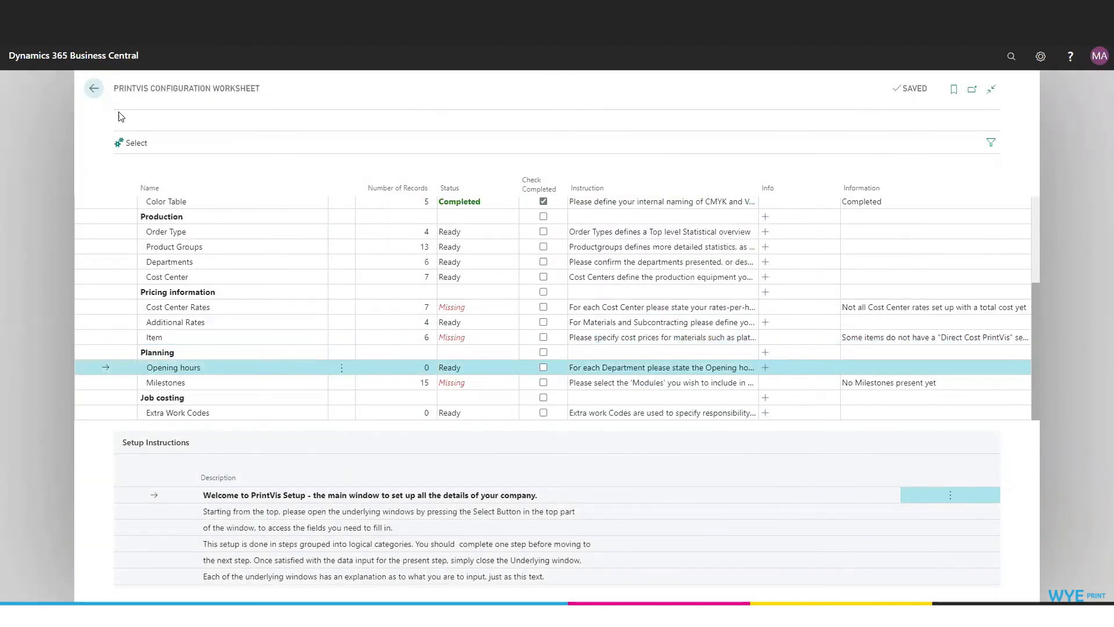
left_click(127, 148)
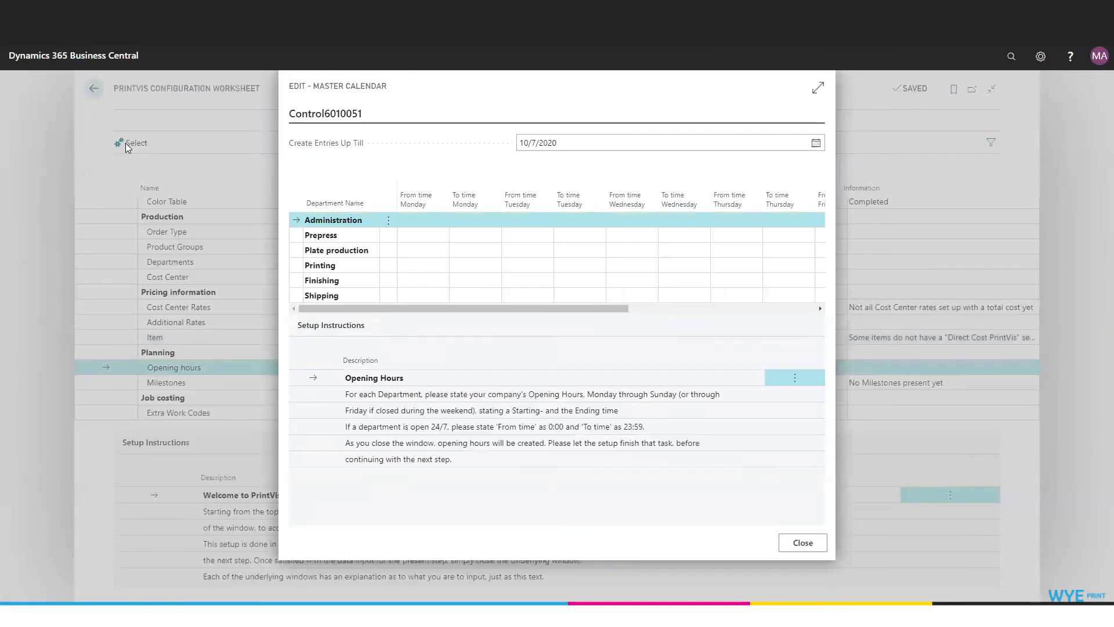
left_click_drag(517, 308, 351, 317)
left_click(413, 221)
type("8")
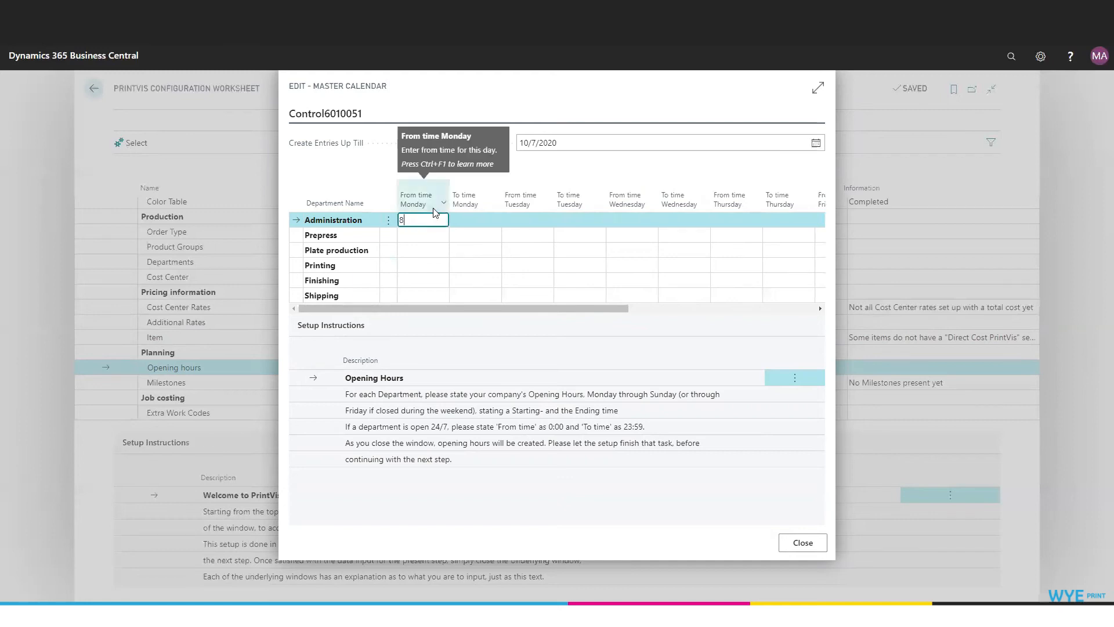
key("Down")
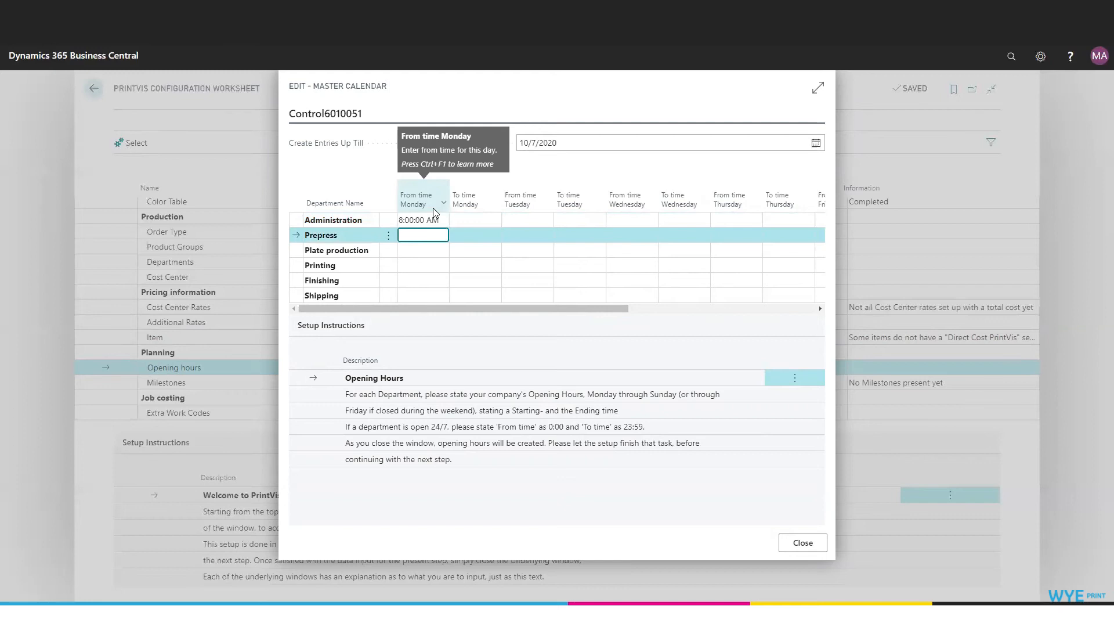
type("6")
key("Down")
type("6")
key("Down")
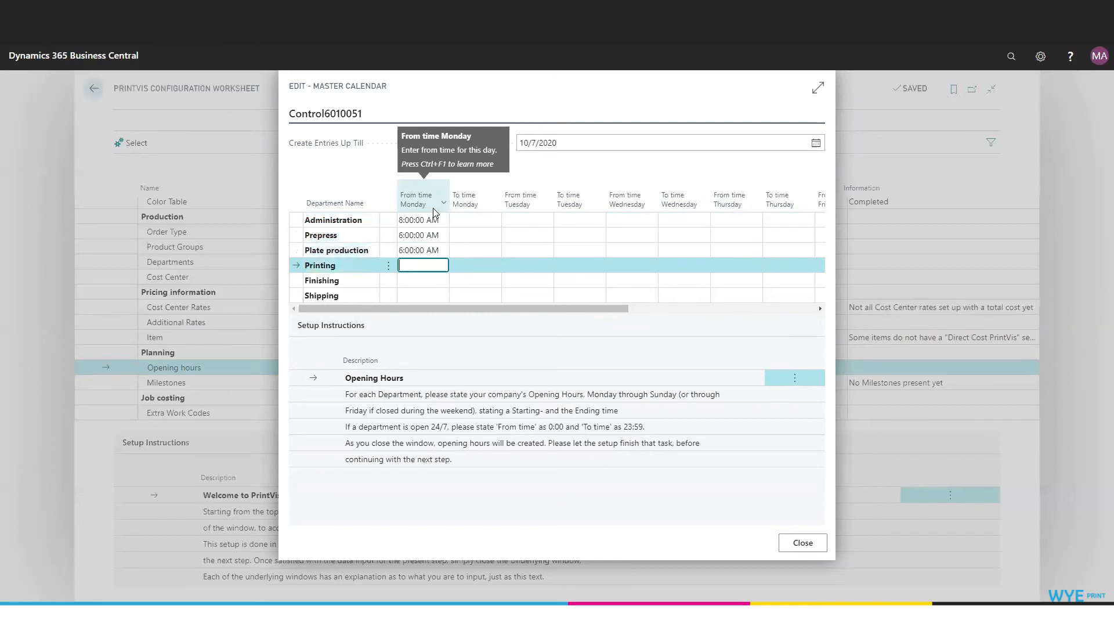
- Set the Monday start time to 12:00 AM for Printing and to 6:00 AM for Finishing and Shipping
type("00")
key("Return")
type("6")
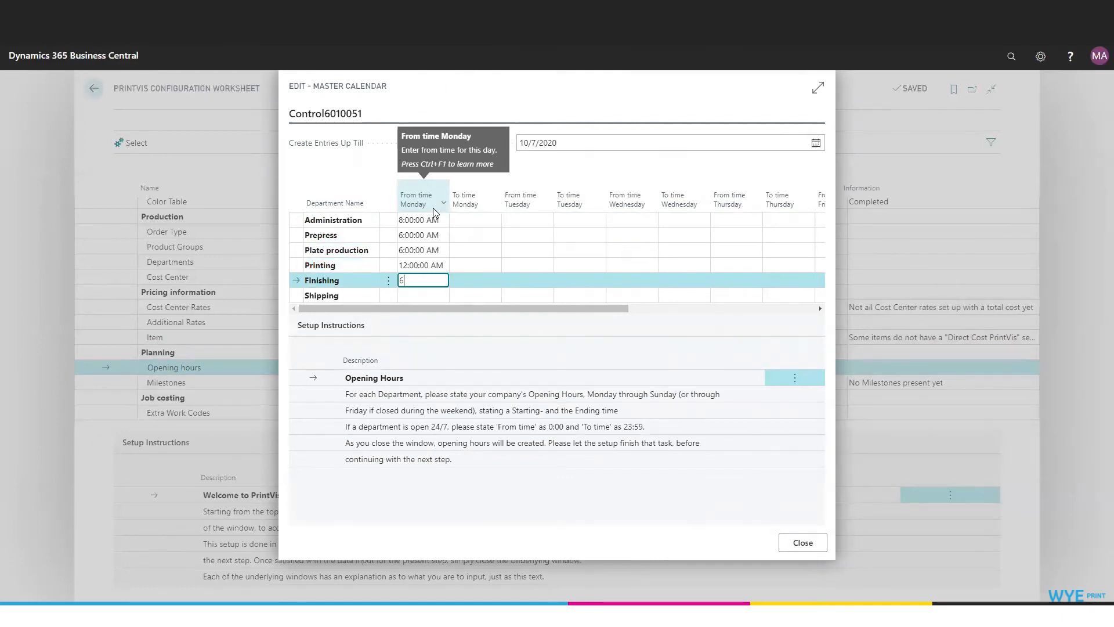
key("Return")
type("6")
key("Up")
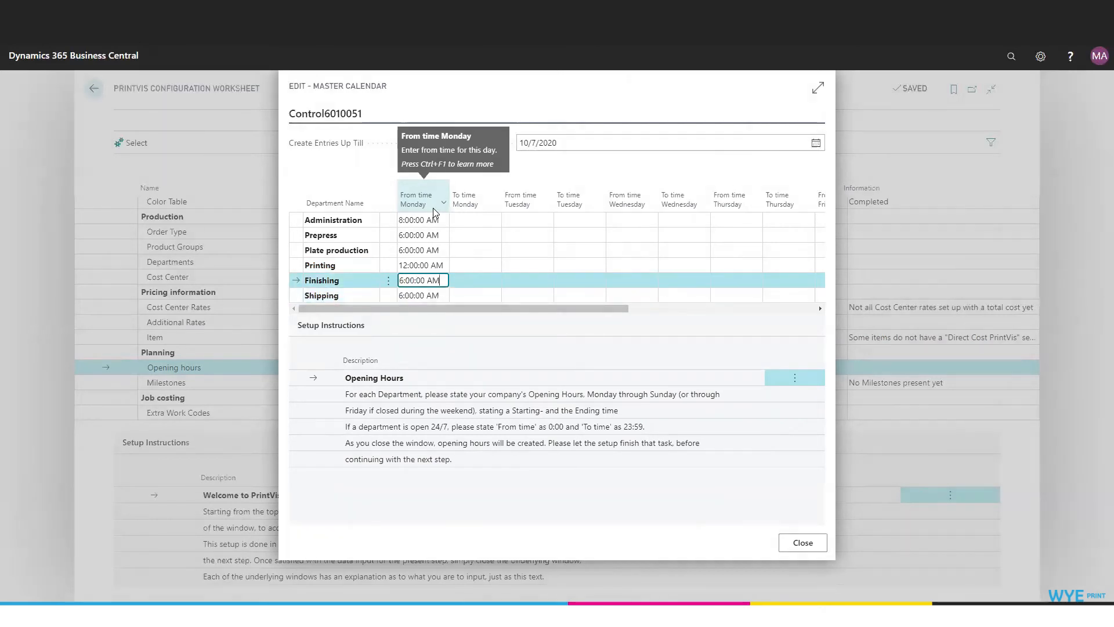
- Set the Monday end time to 5:00 AM for Administration and to 8:00 PM for Prepress and Plate production
left_click(466, 221)
type("5")
key("Return")
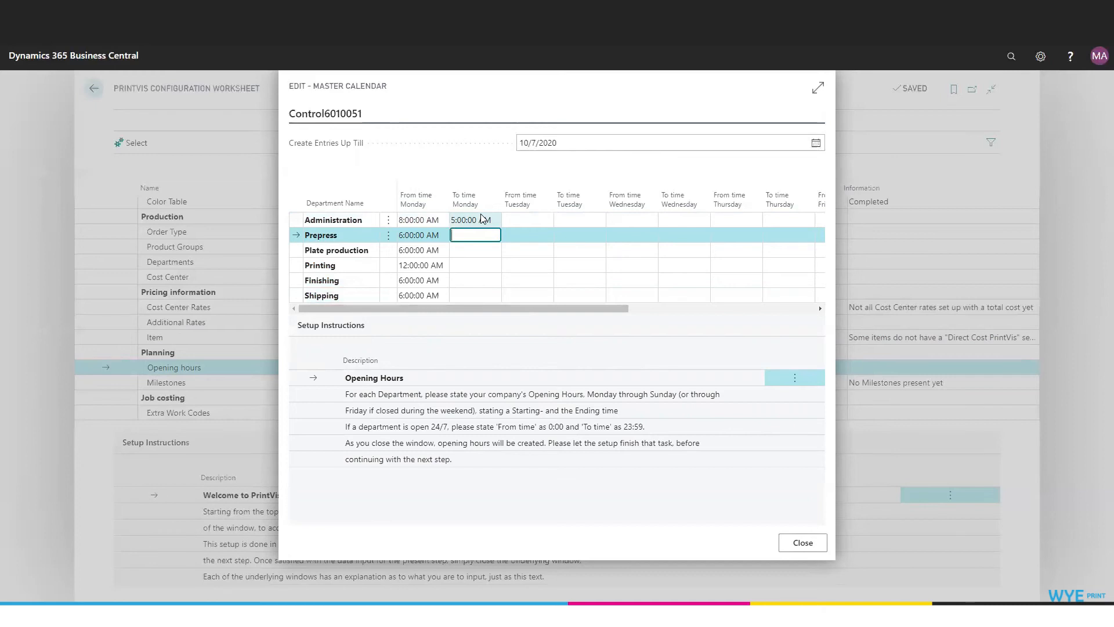
type("20")
key("Down")
type("20")
key("Down")
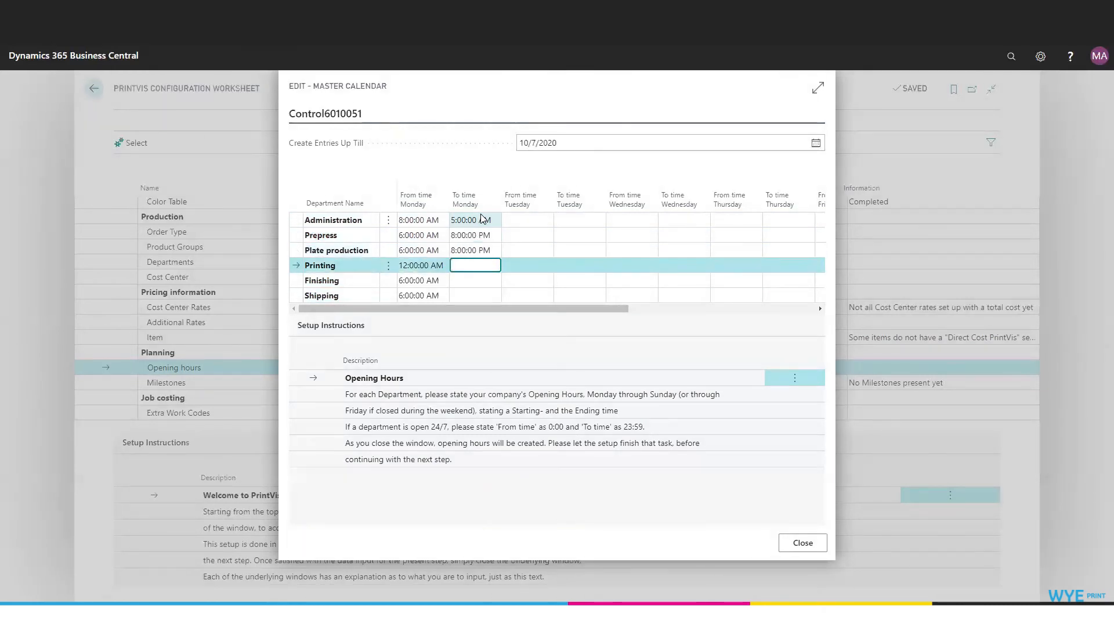
- Set the Monday end time for Printing to 8:00 PM
key("Up")
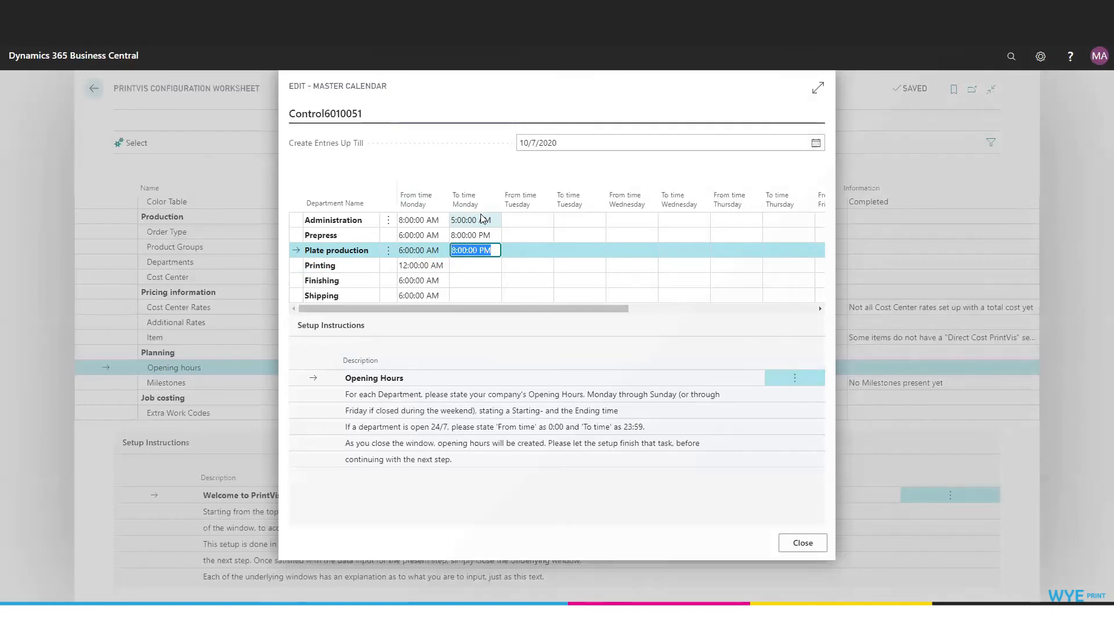
key("Down")
type("8")
key("Down")
key("Up")
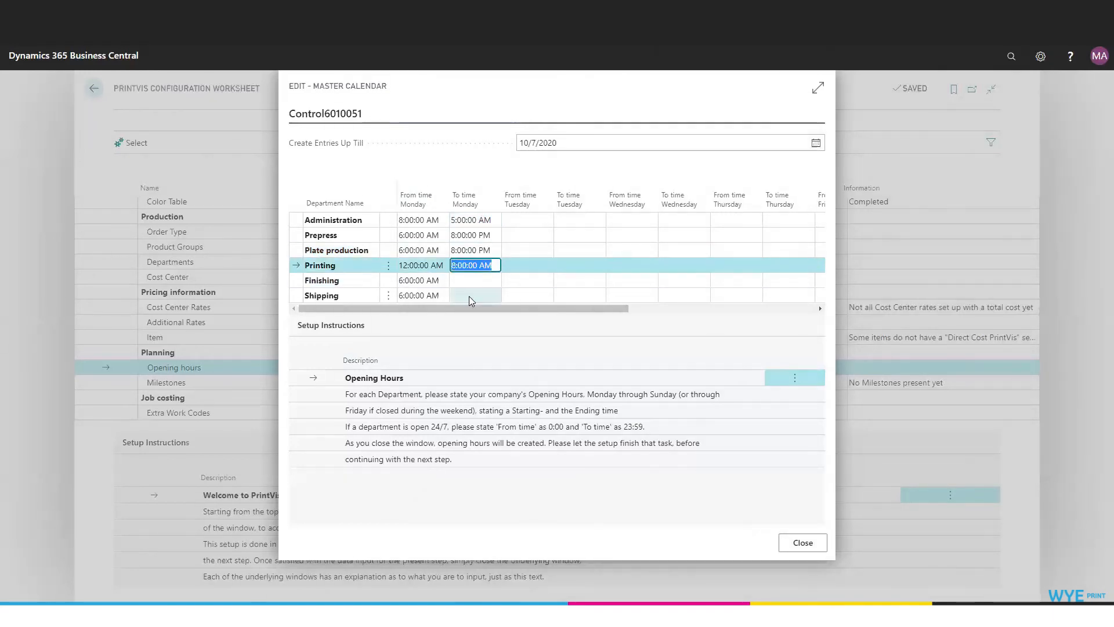
double_click(485, 265)
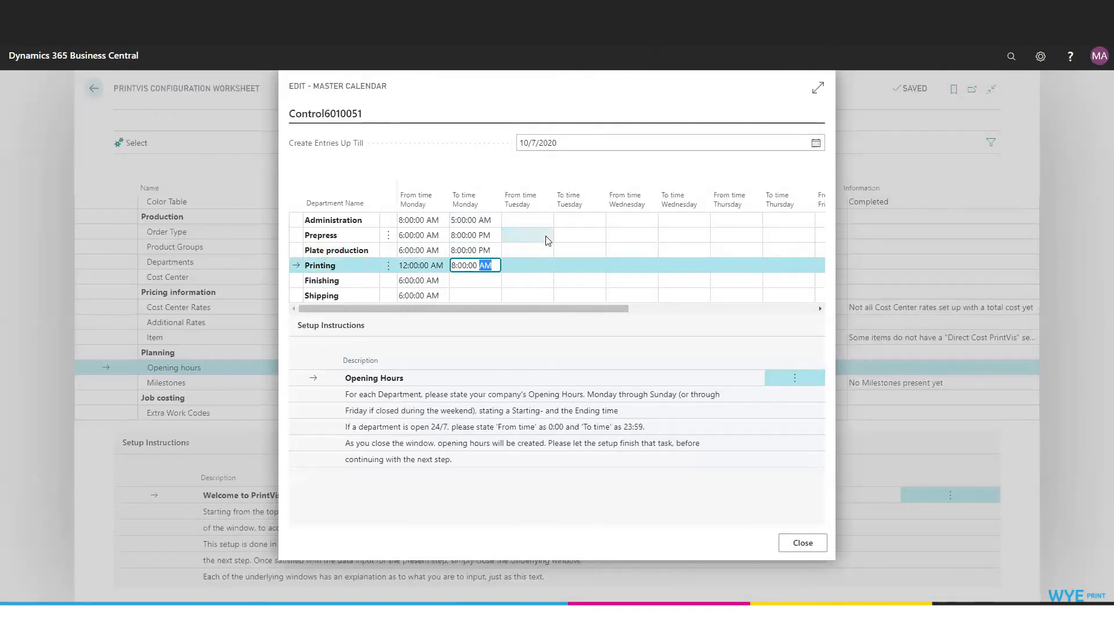
type("PM")
key("Tab")
key("Down")
key("Up")
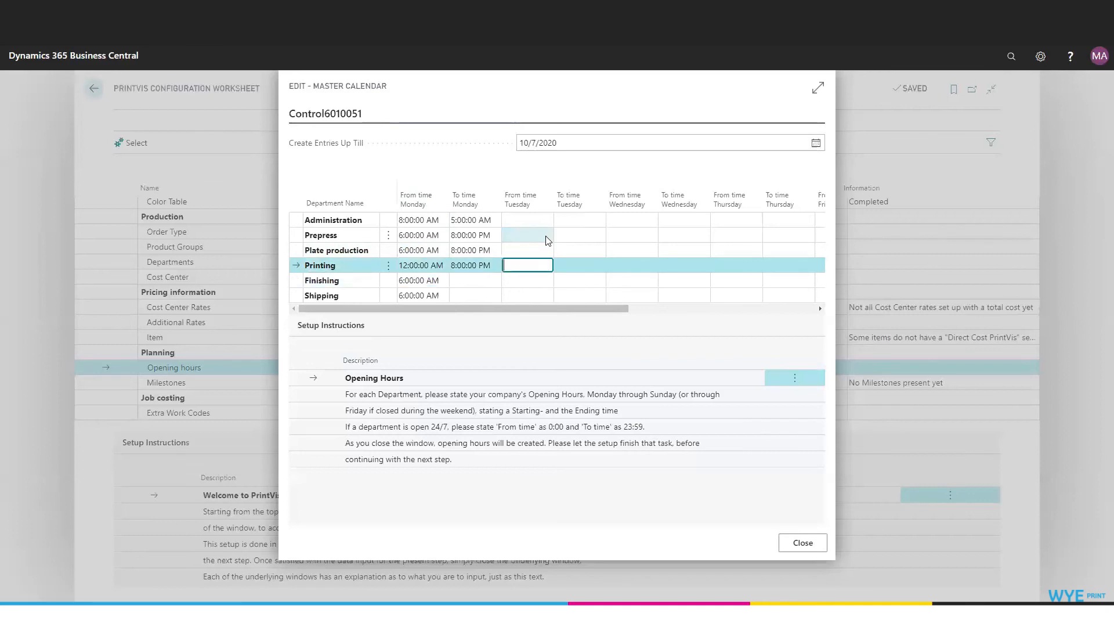
- Change the Monday end time for Printing to 12:00 AM
key("shift+Tab")
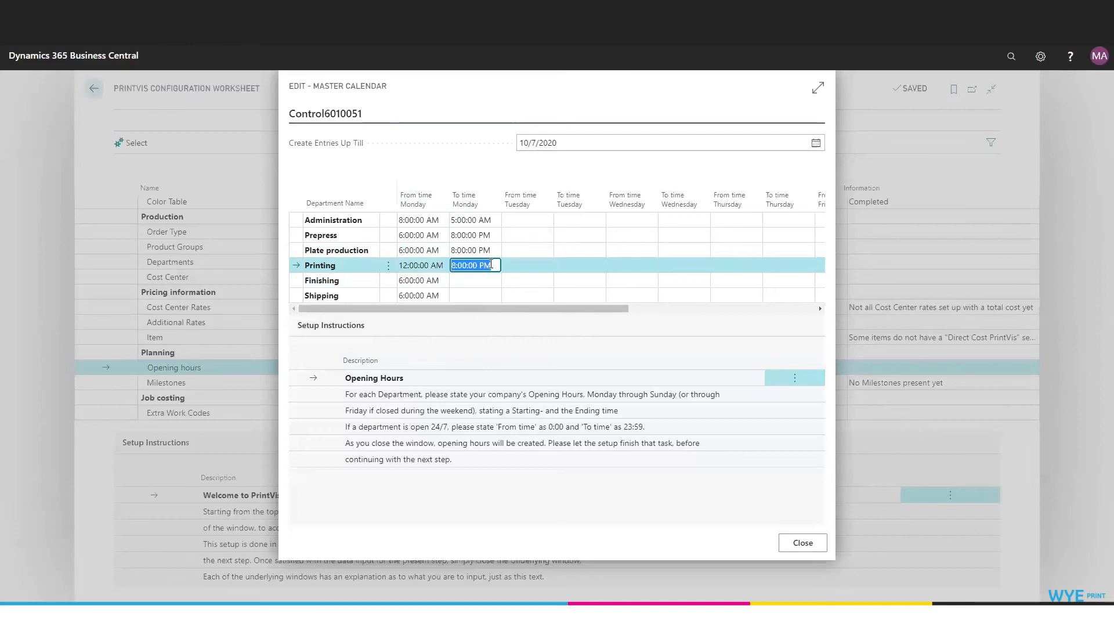
type("0")
key("Down")
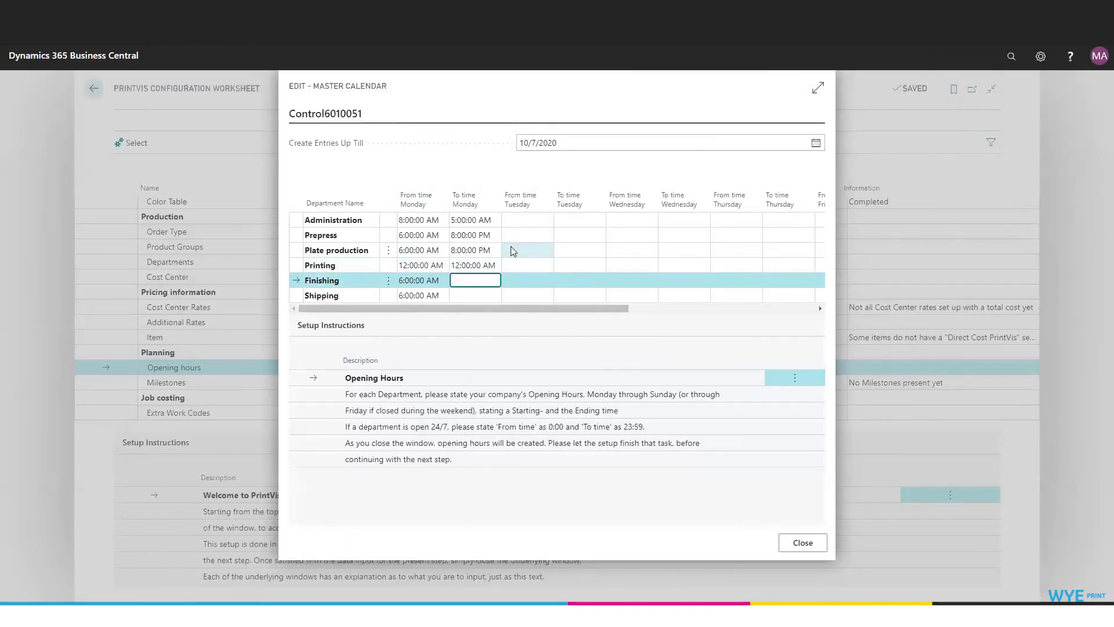
- Set the Monday end time to 10:00 PM for Finishing and 8:00 PM for Shipping
type("22")
key("Down")
type("20")
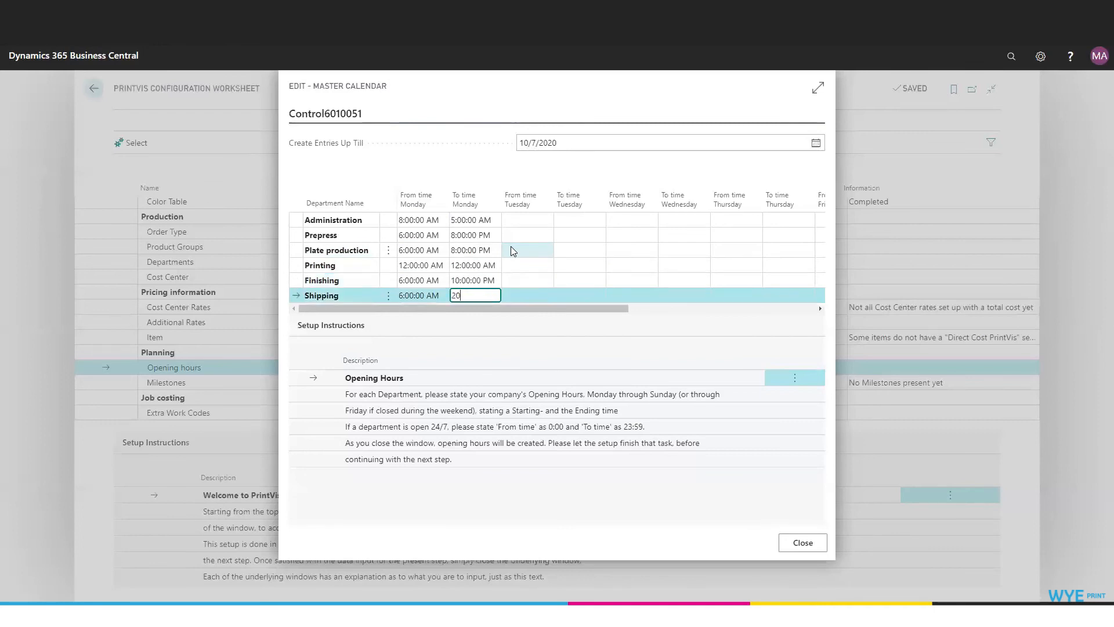
key("Down")
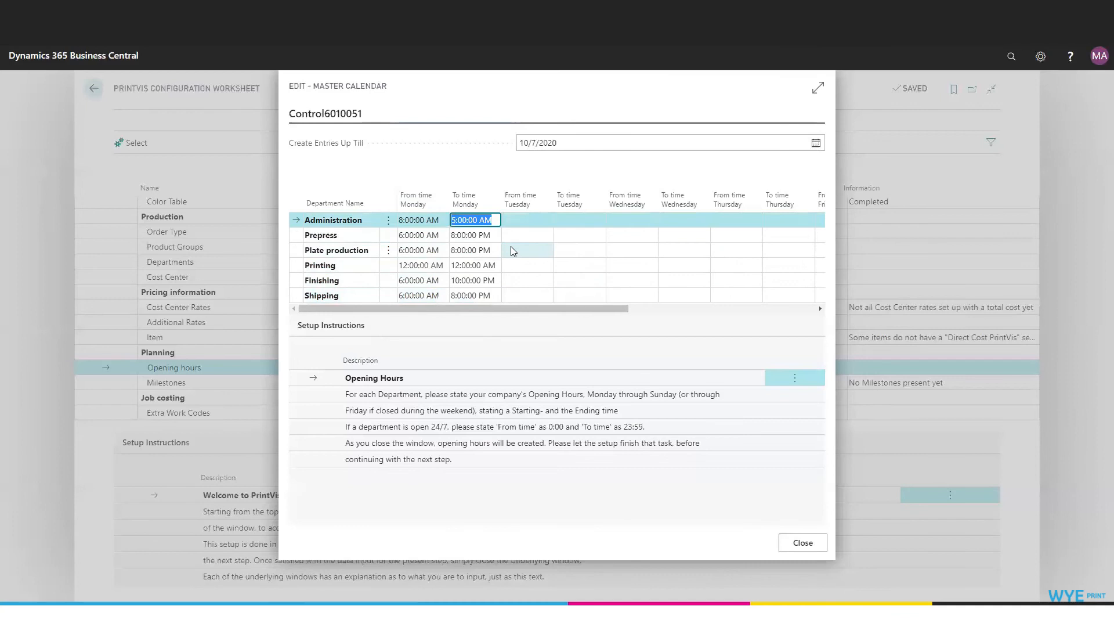
- Set the Tuesday start time to 8:00 PM for Prepress and Plate production and to 12:00 AM for Printing
key("Down")
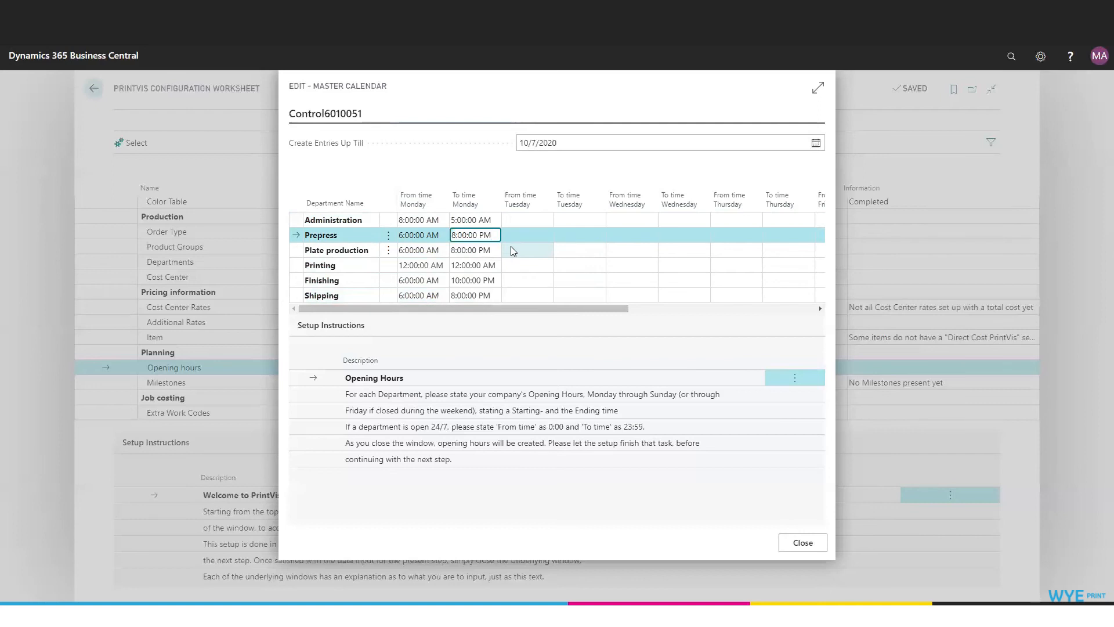
key("Tab")
type("20")
key("Down")
key("F8")
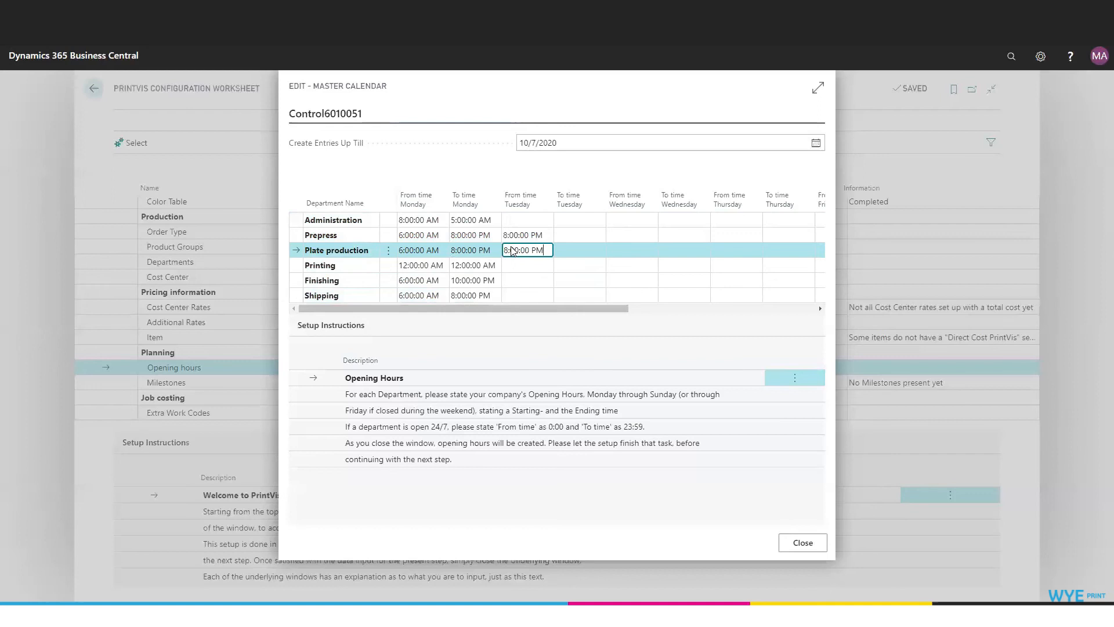
key("Down")
type("0")
key("Down")
key("Up")
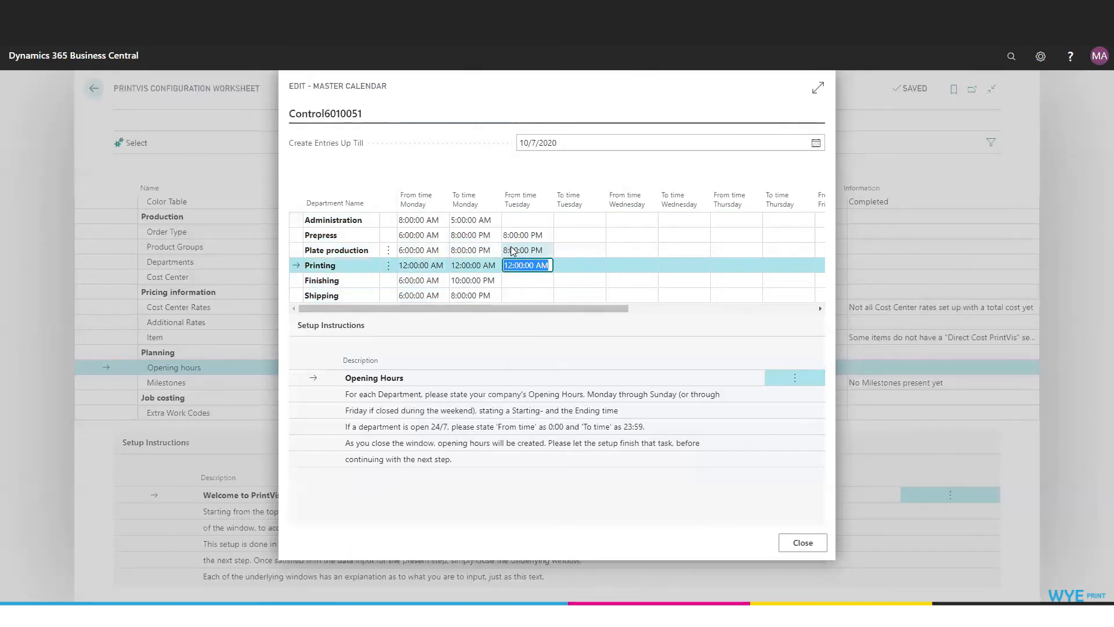
- Correct the Monday end time for Printing to 23:59
left_click_drag(452, 265, 498, 266)
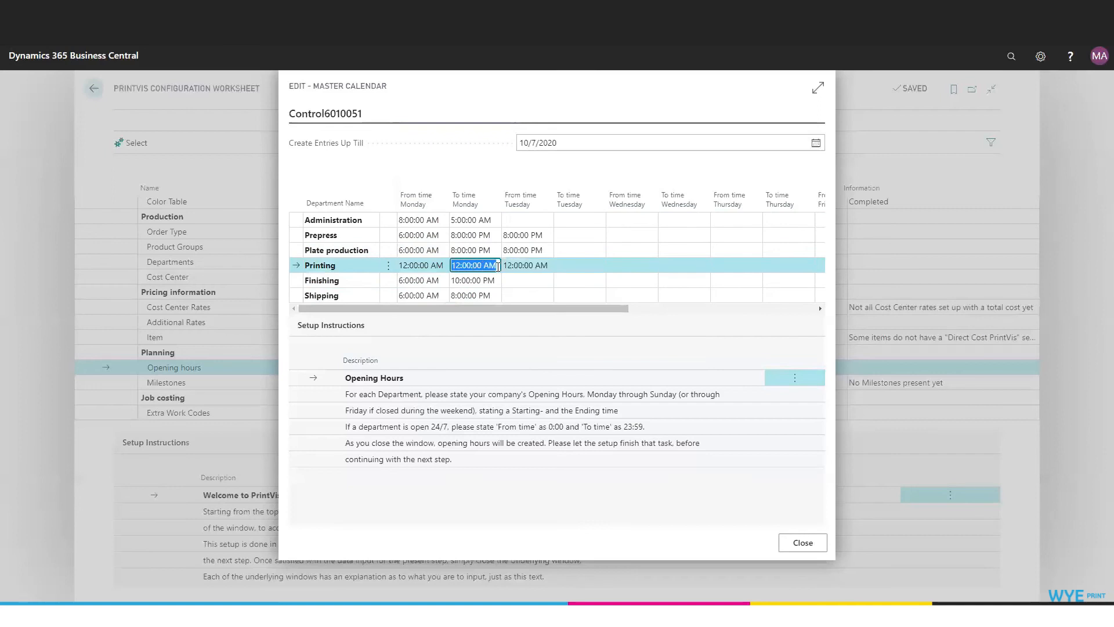
type("23:59")
key("Down")
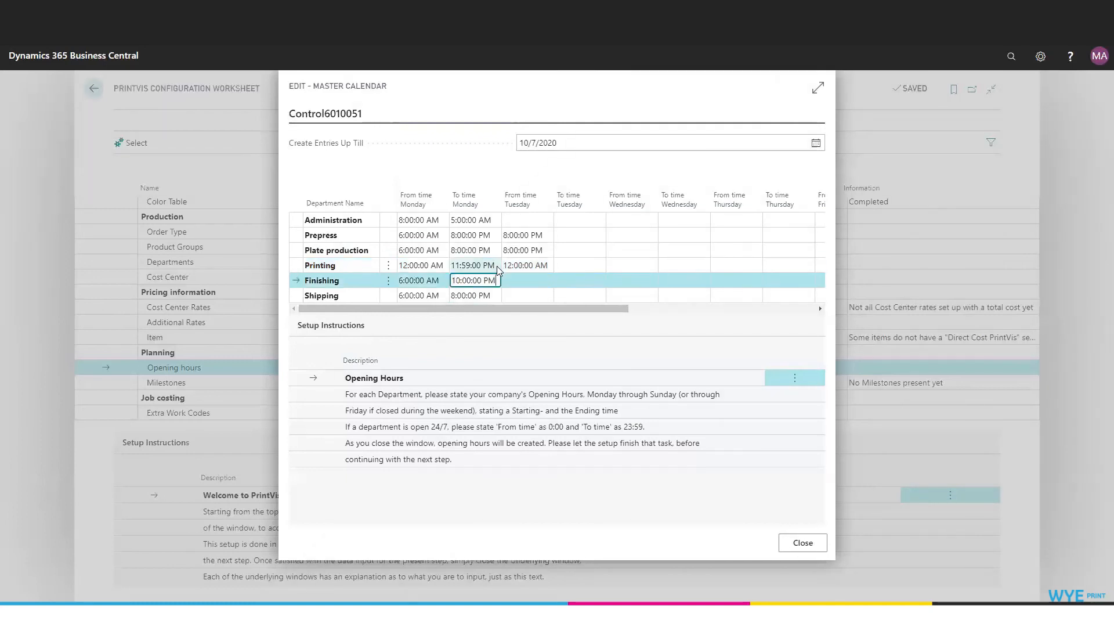
- Set the Tuesday start time to 6:00 AM for Finishing and Shipping and to 8:00 AM for Administration
left_click(517, 280)
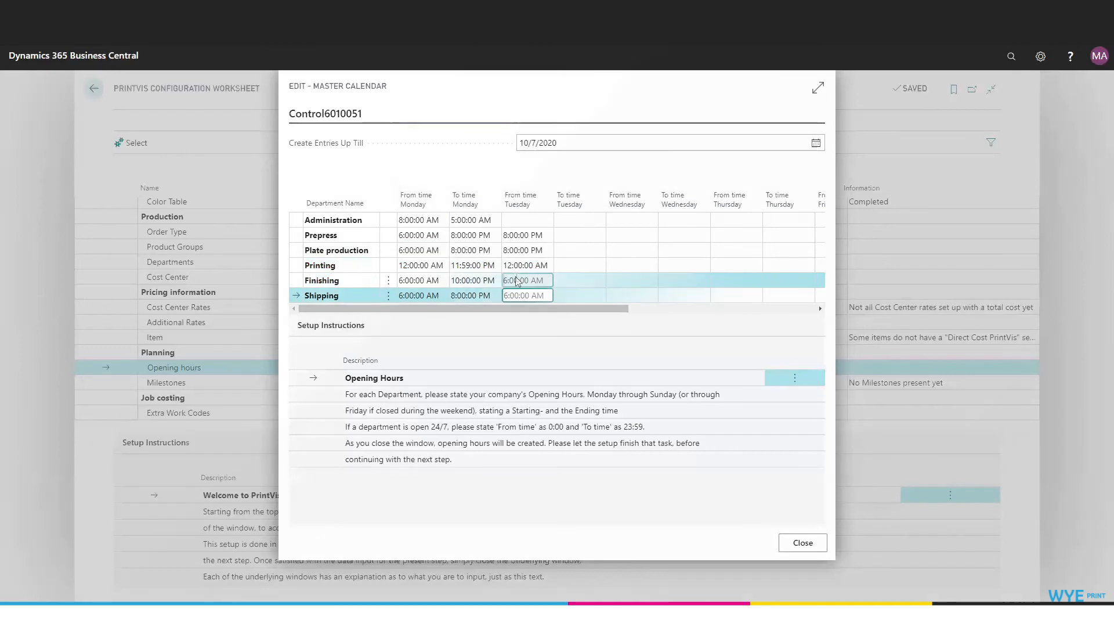
key("Up")
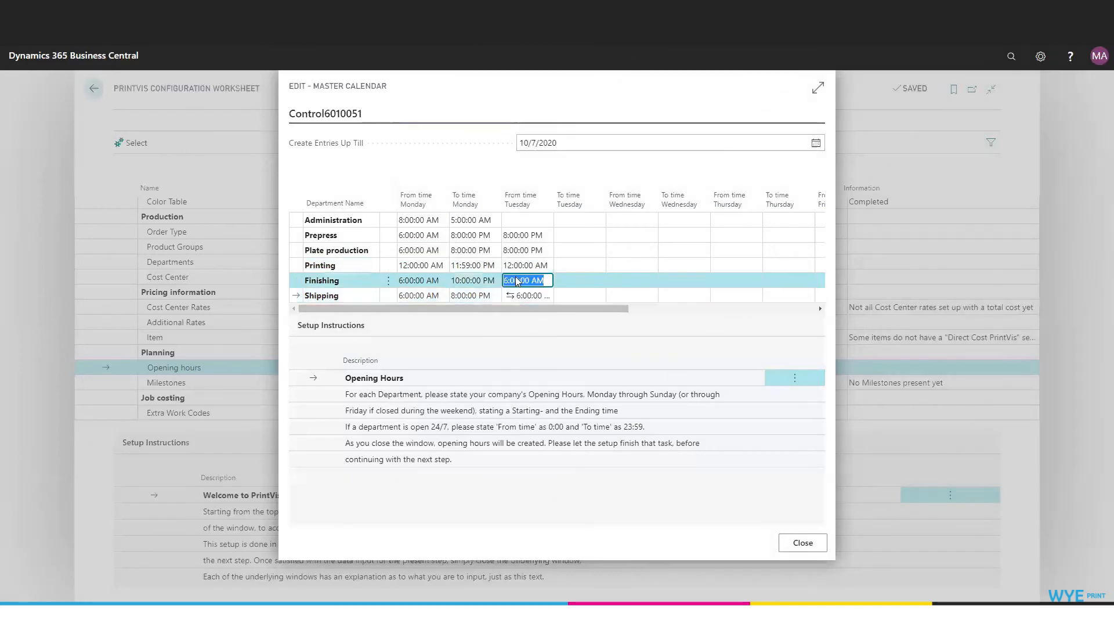
key("Up")
key("Up")
key("Up")
key("Up")
type("8")
key("Down")
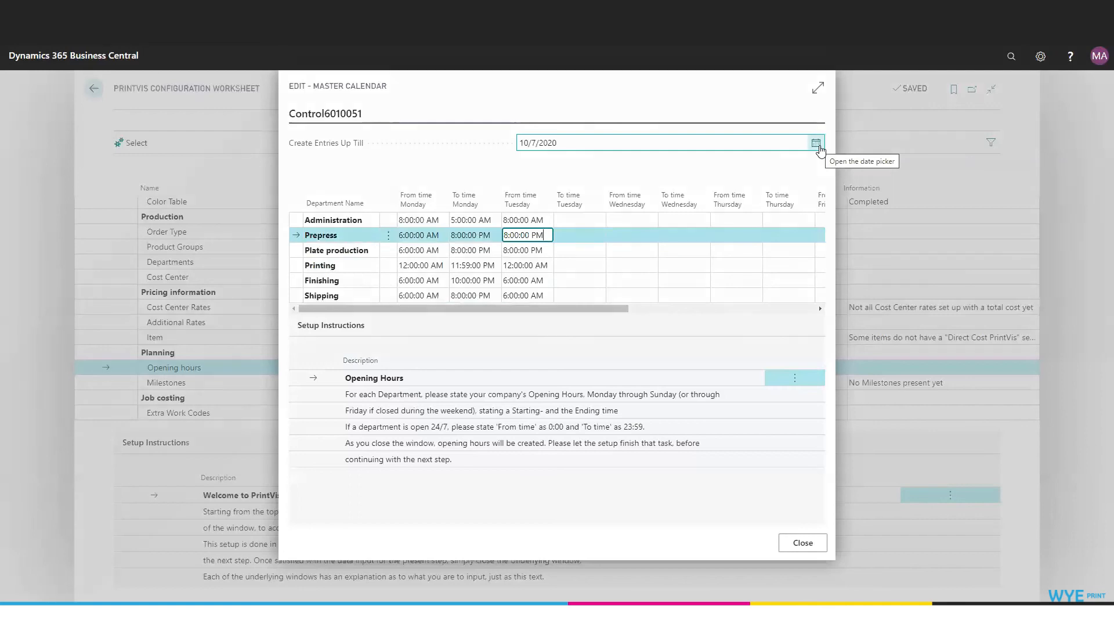
- Set the date up to which calendar entries are created to 12/31/2021
left_click_drag(614, 308, 492, 303)
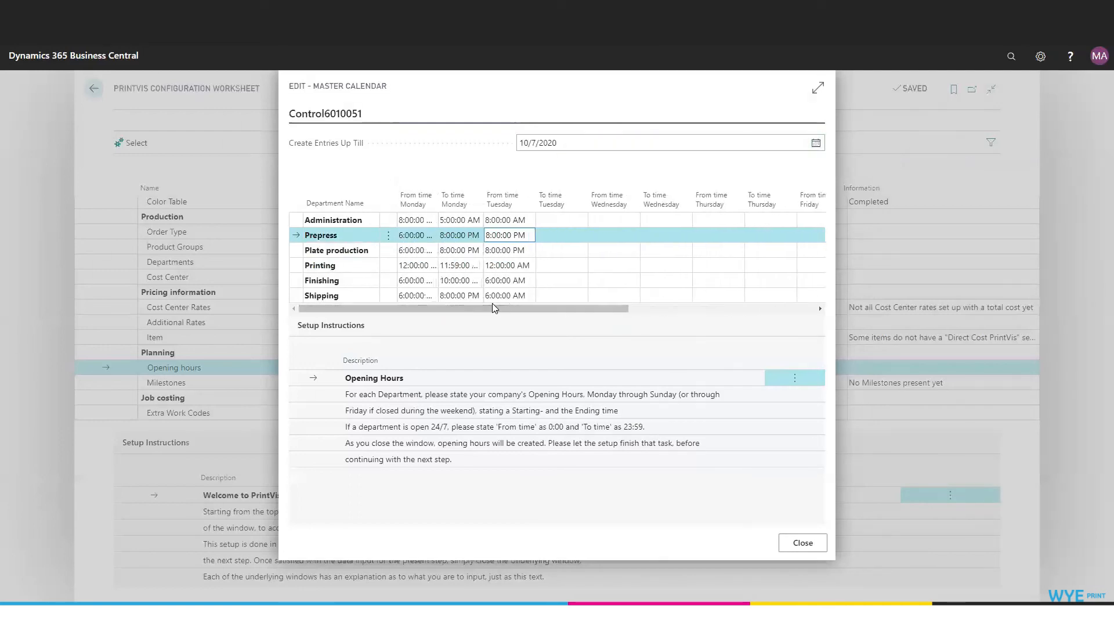
left_click(816, 143)
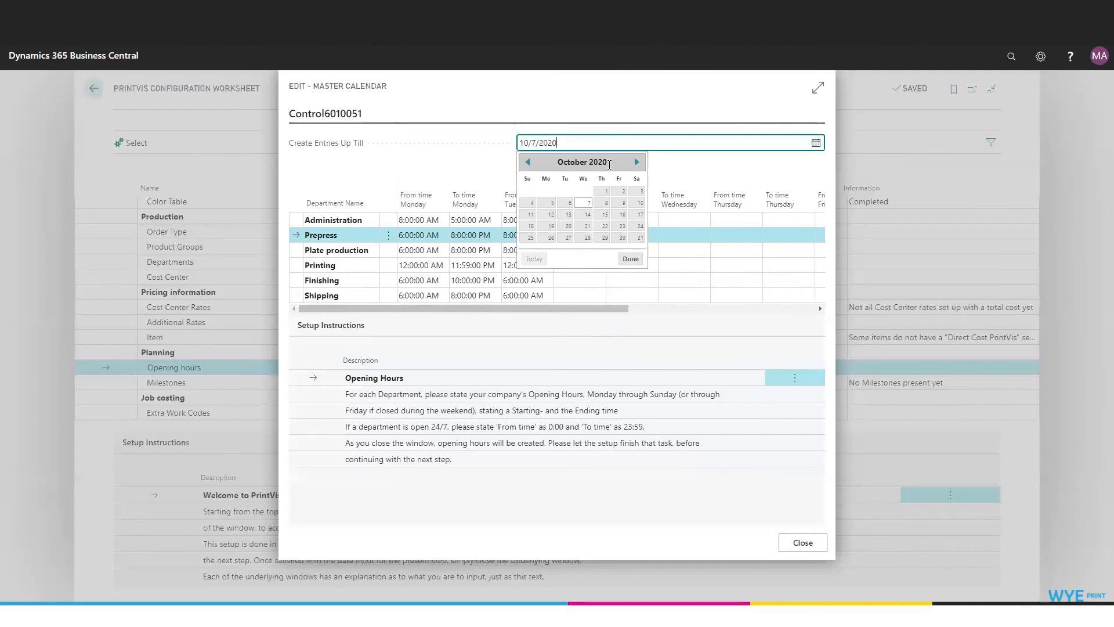
left_click(636, 164)
left_click(637, 164)
left_click(636, 164)
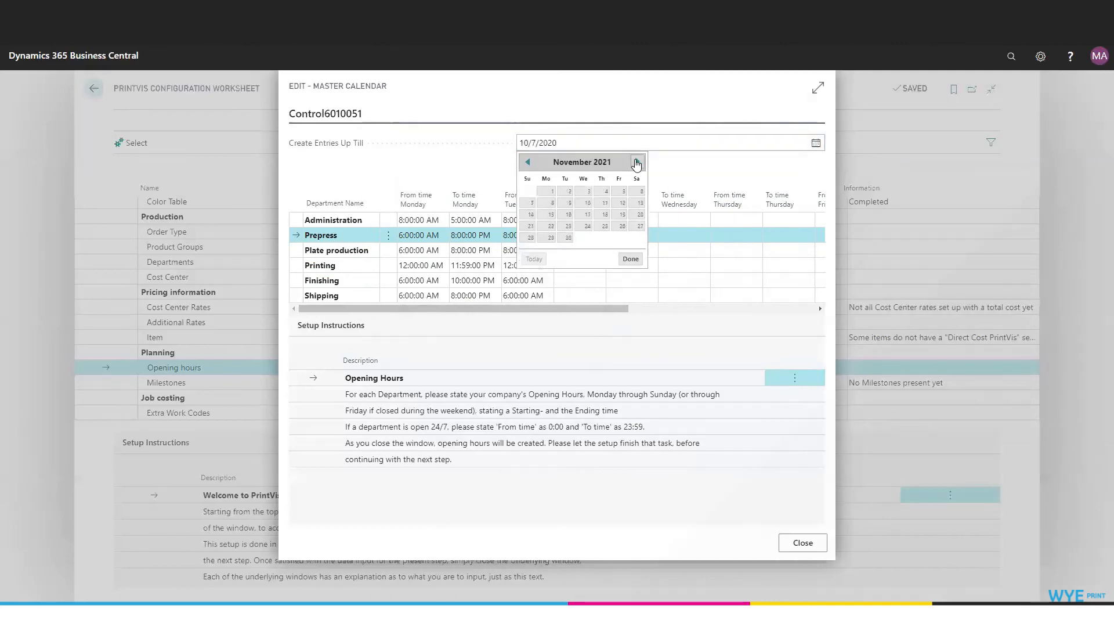
left_click(637, 164)
left_click(637, 164)
left_click(636, 164)
left_click(527, 162)
left_click(527, 162)
left_click(616, 238)
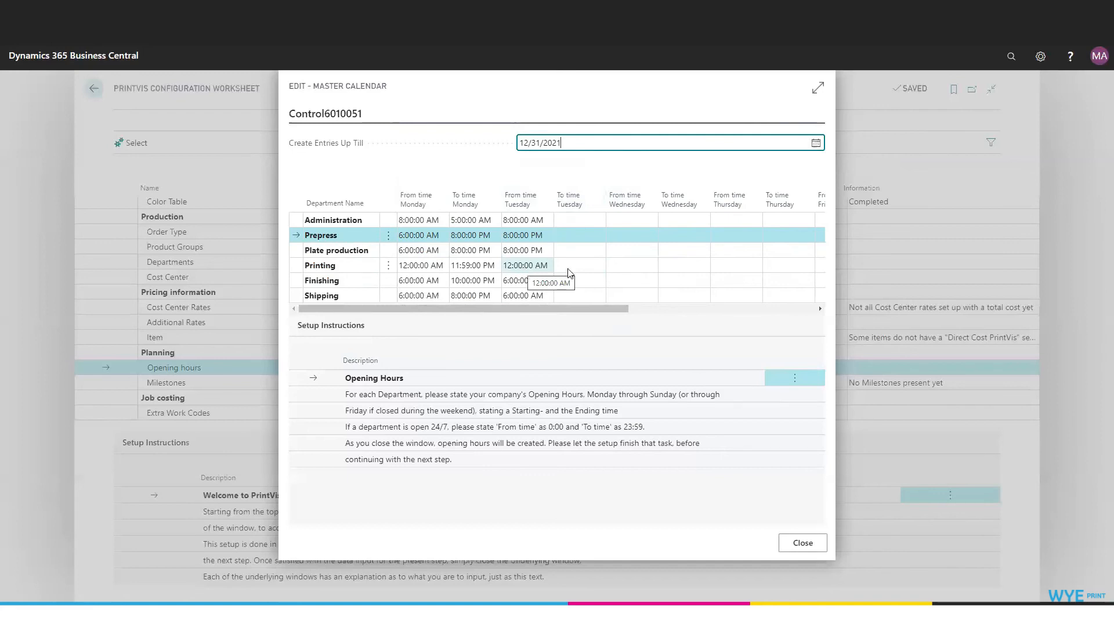
- Close the opening hours calendar and copy only the MAT-IN, PROOF-OUT, PROOF-OK and OUTWORK milestones from the reference setup
left_click(814, 548)
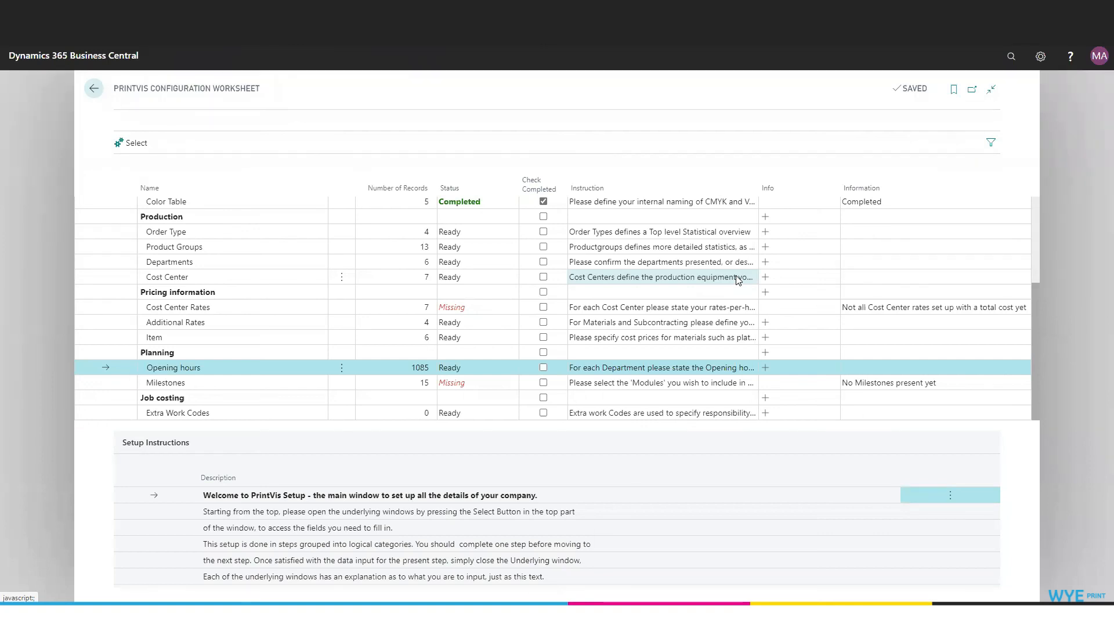
left_click(475, 383)
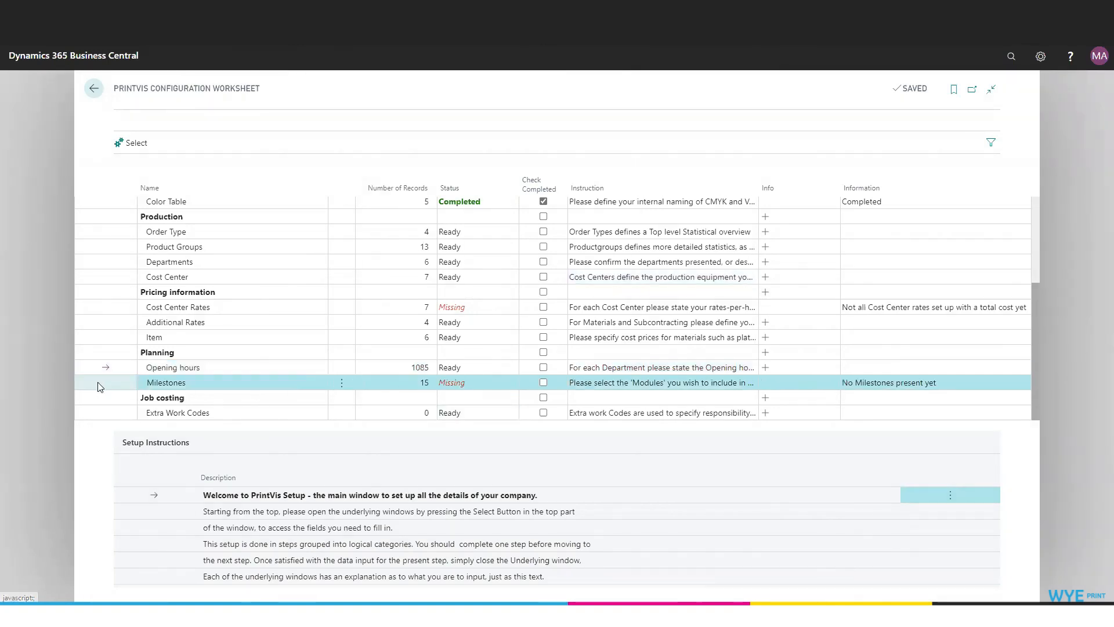
left_click(122, 144)
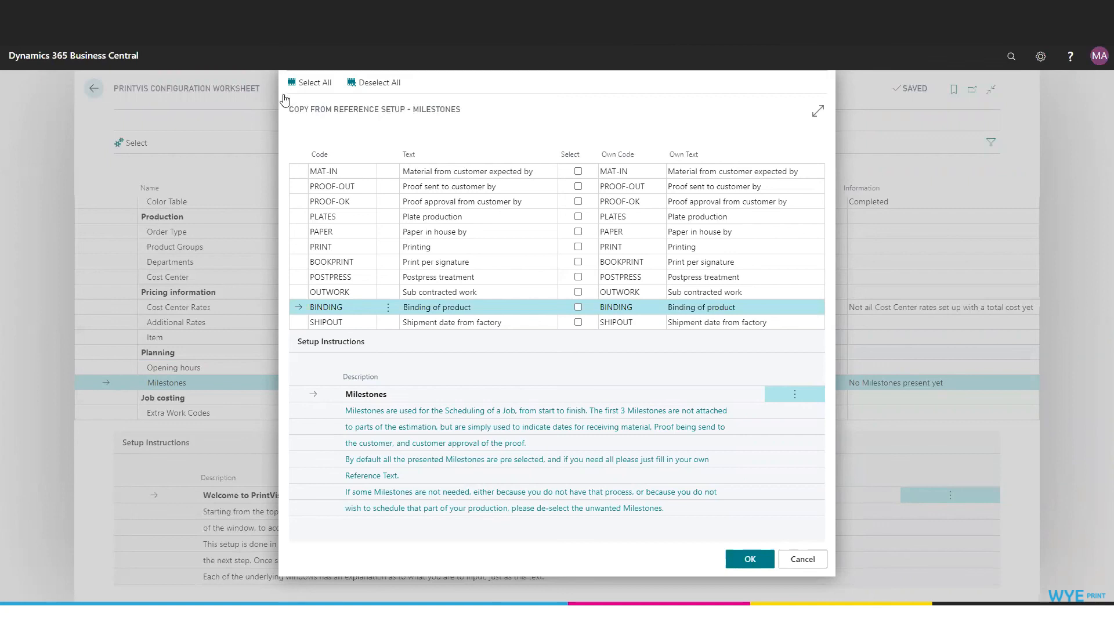
left_click(316, 85)
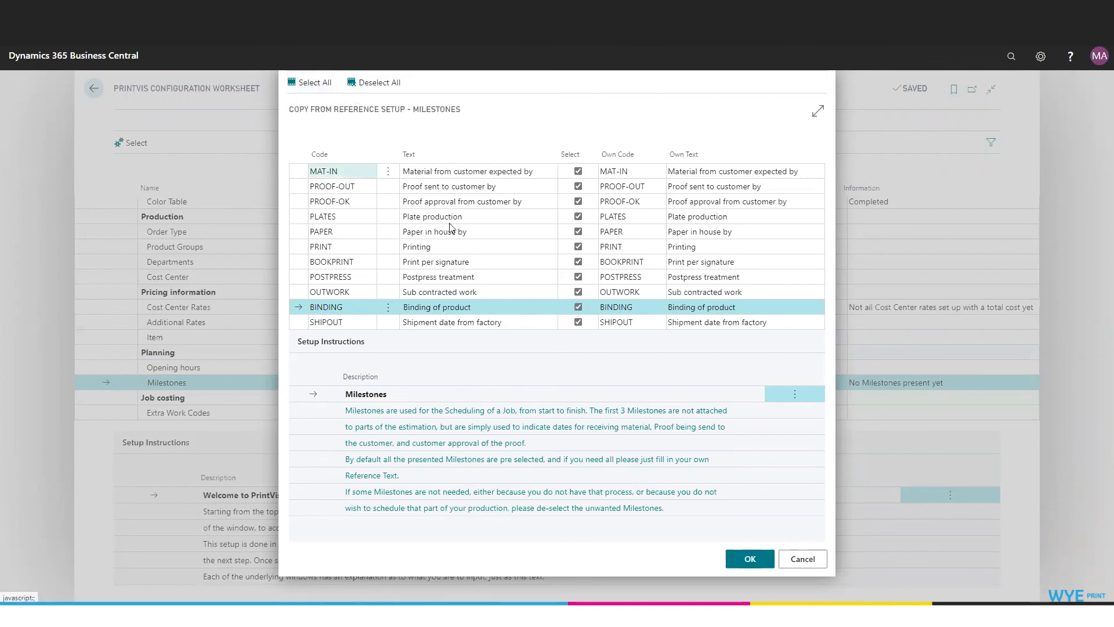
left_click(579, 263)
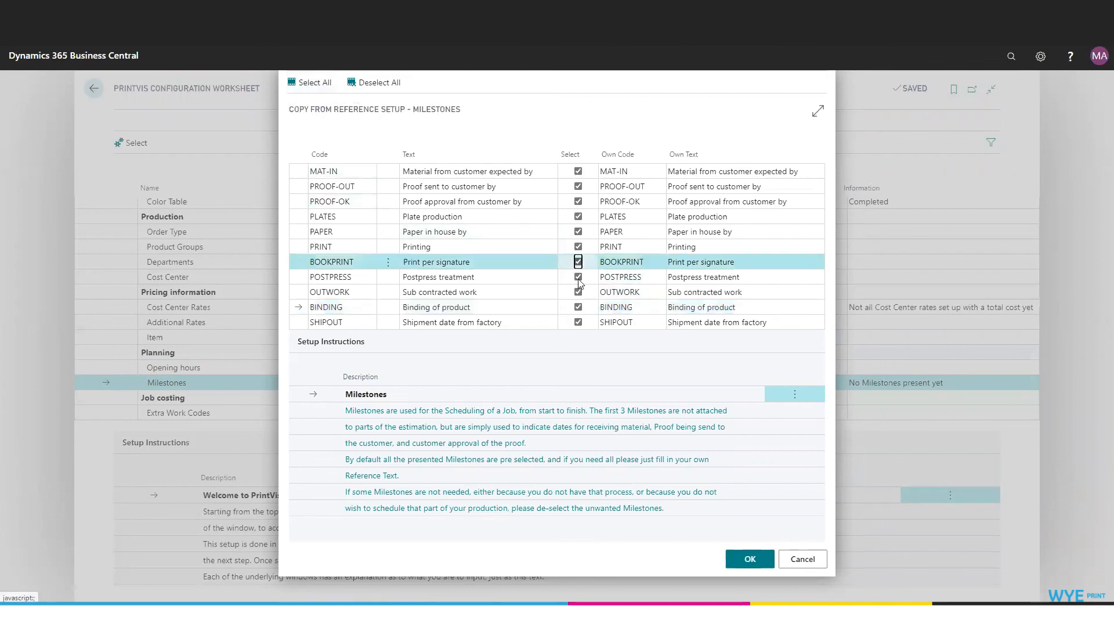
left_click(579, 277)
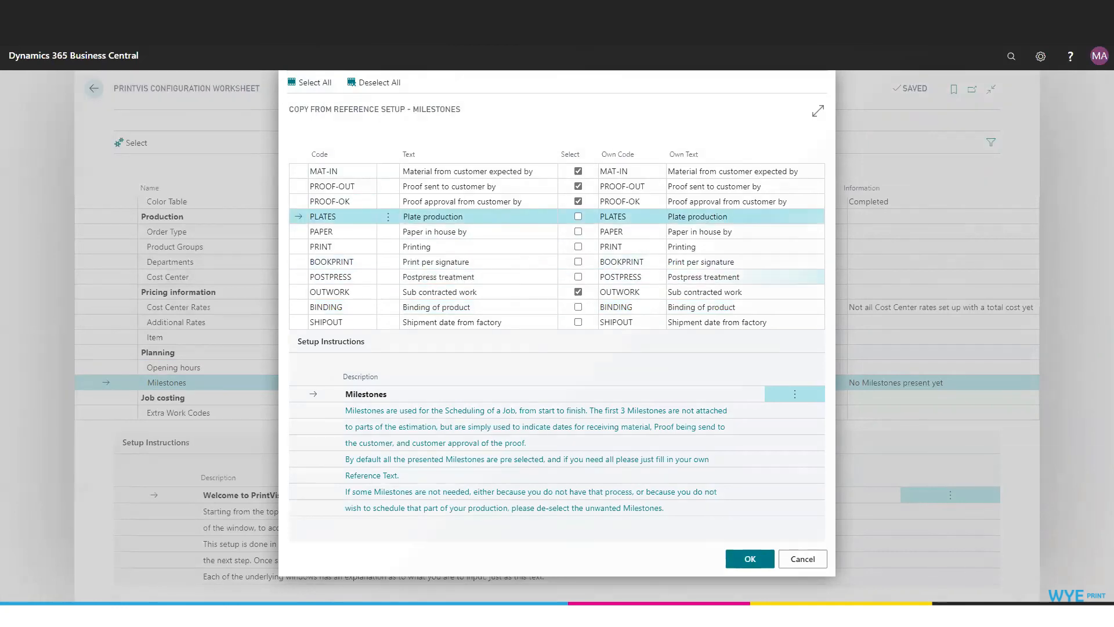
left_click(750, 558)
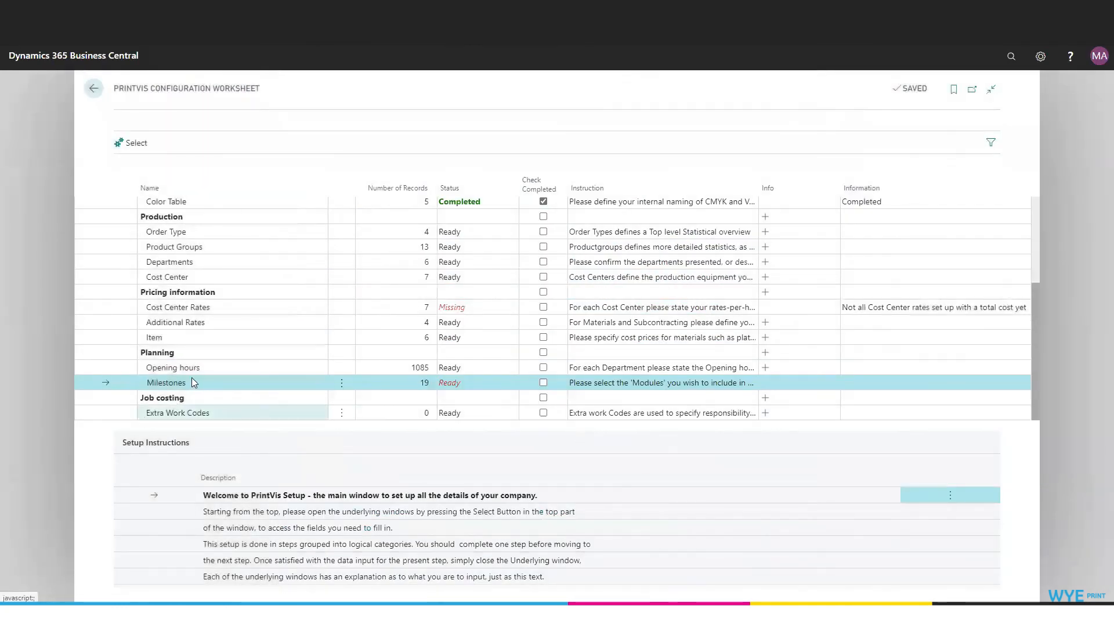
- Open the Extra Work Codes setup under Job costing and return from the configuration worksheet to the role center
left_click(112, 413)
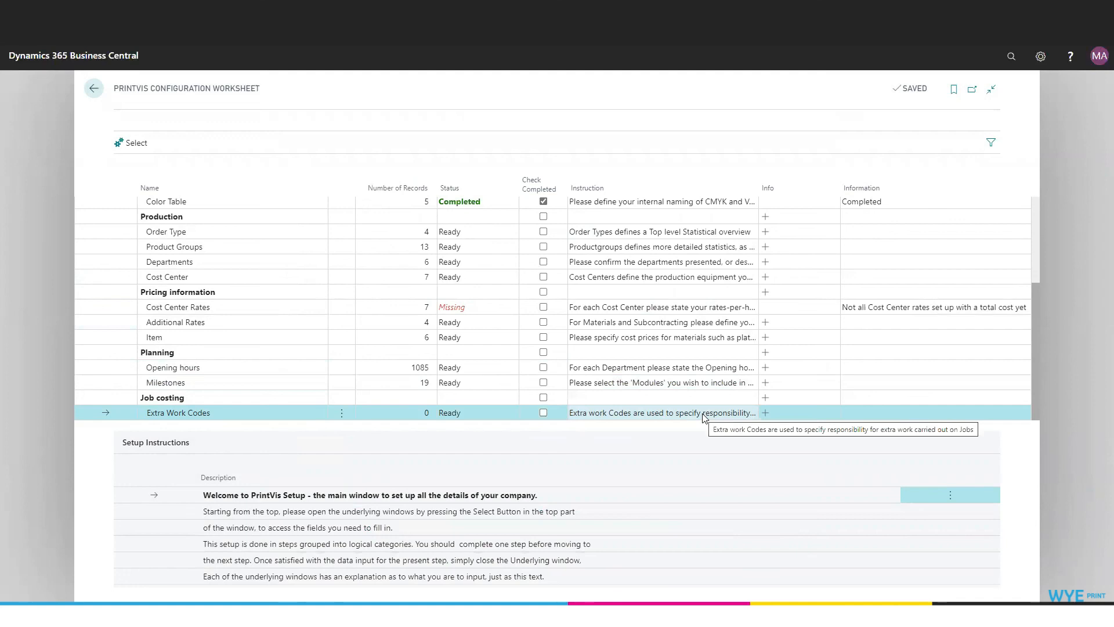
left_click(134, 145)
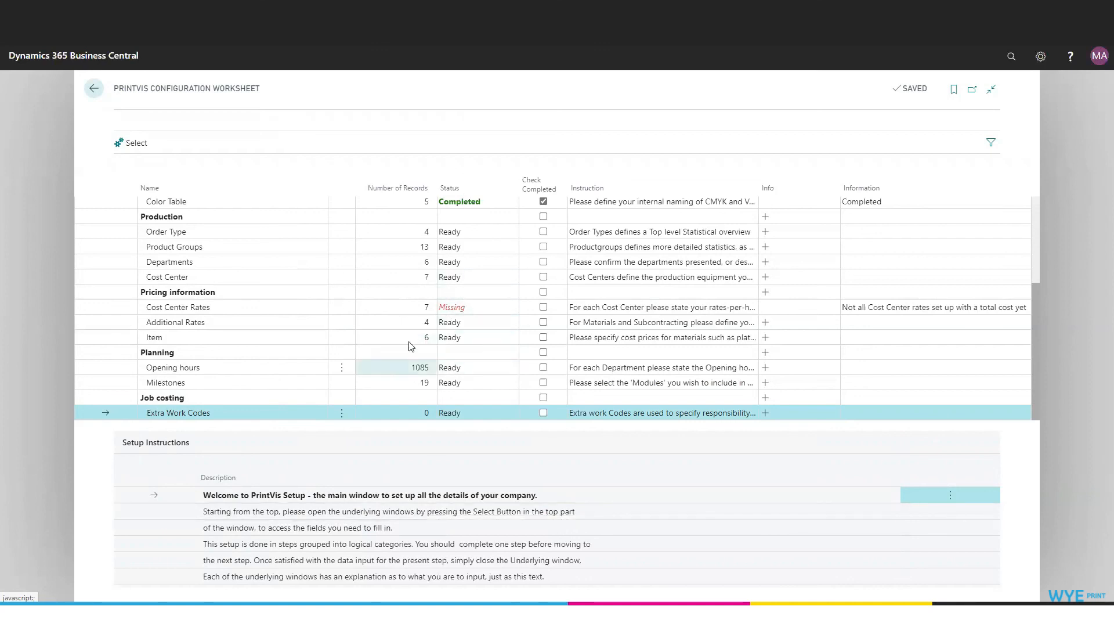
left_click(94, 89)
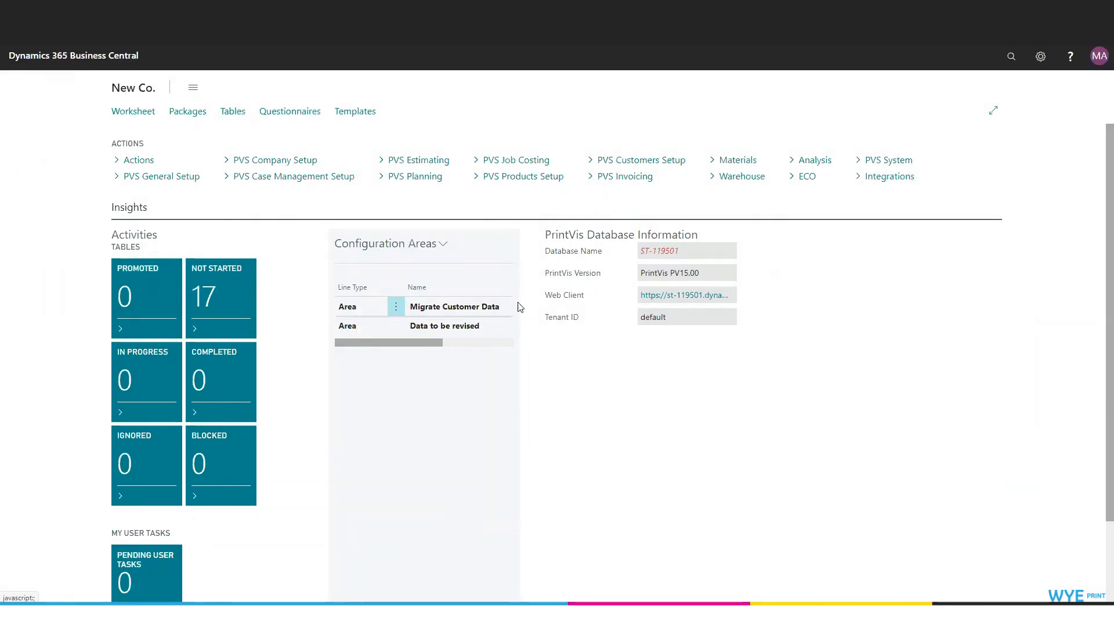
- Change the user role in My Settings to PrintVis Coordinator
left_click(1042, 66)
left_click(975, 126)
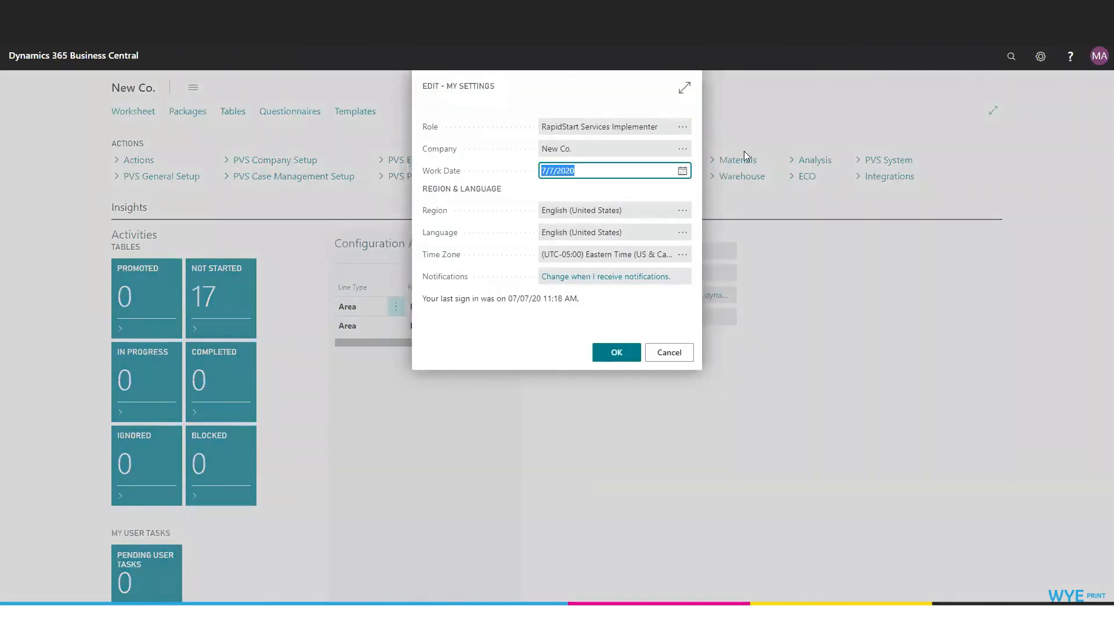
left_click(683, 127)
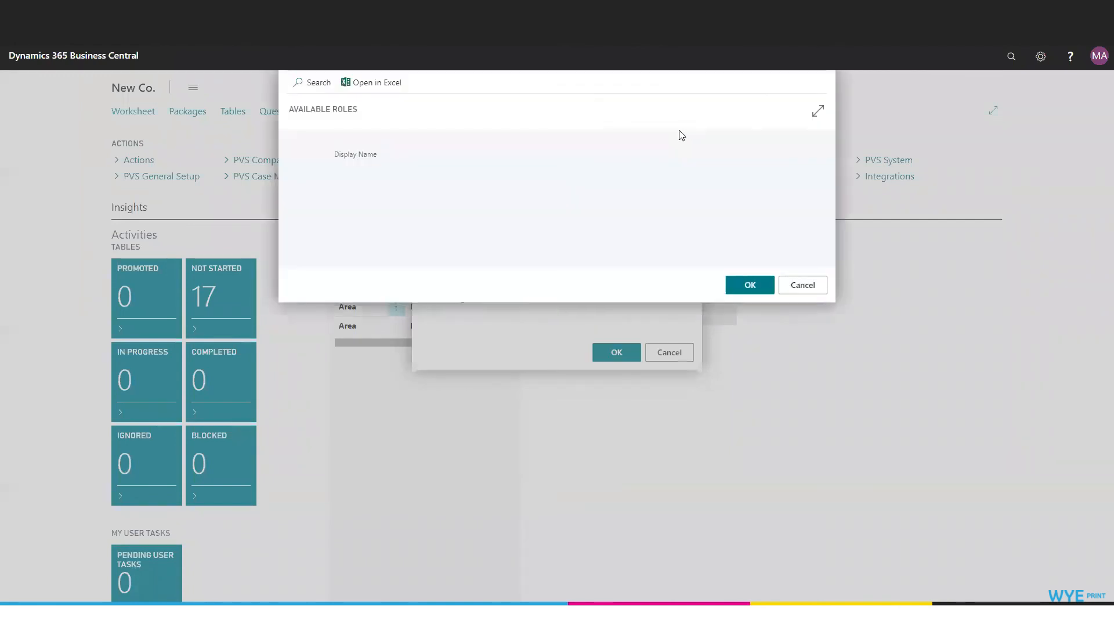
scroll(398, 335, "up", 3)
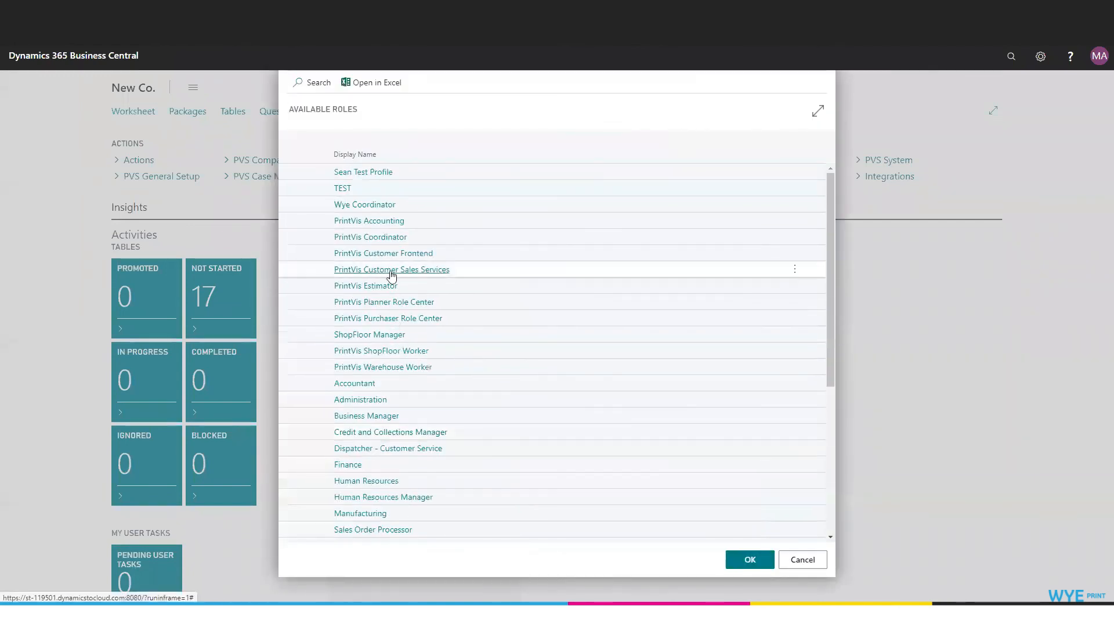
left_click(392, 241)
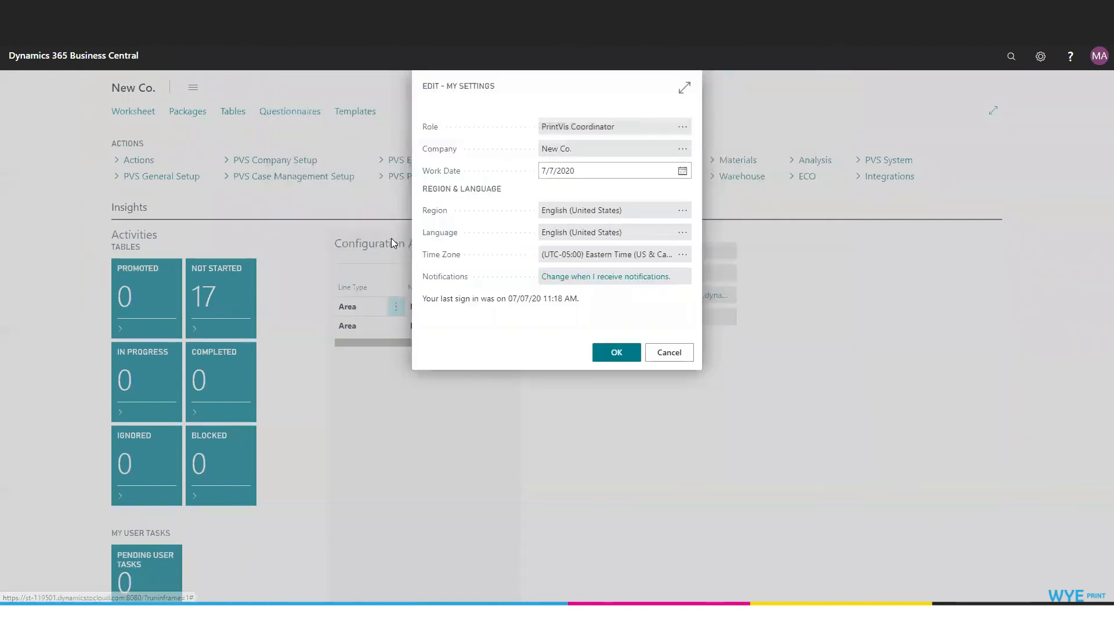
left_click(609, 354)
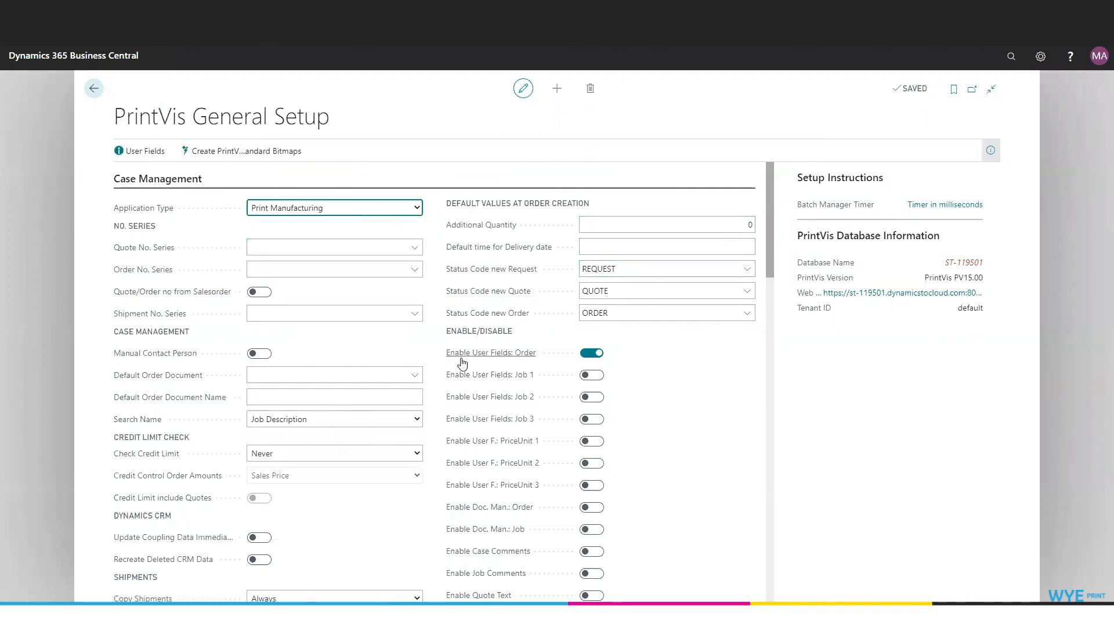
- Review the PrintVis General Setup from the Case Management settings through Estimating to the System settings
scroll(437, 381, "down", 10)
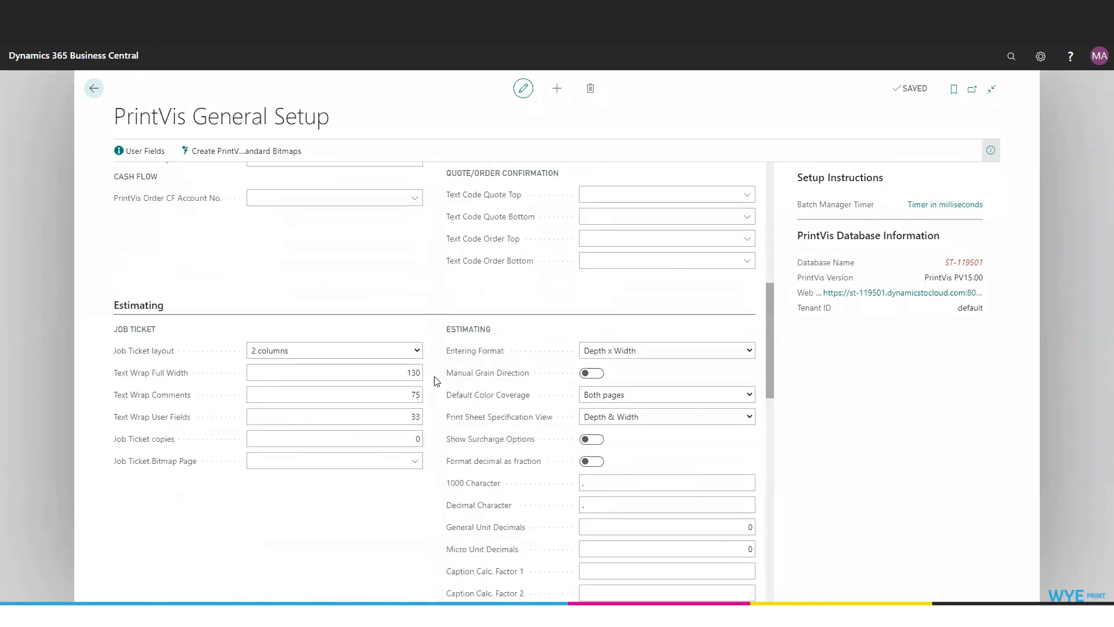
scroll(435, 380, "down", 10)
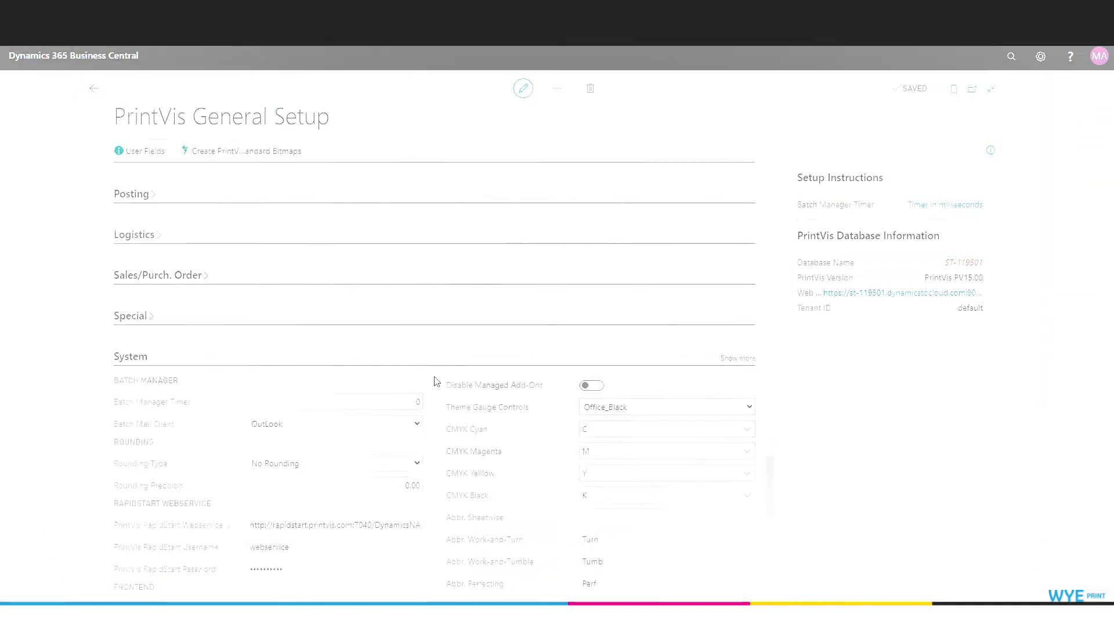